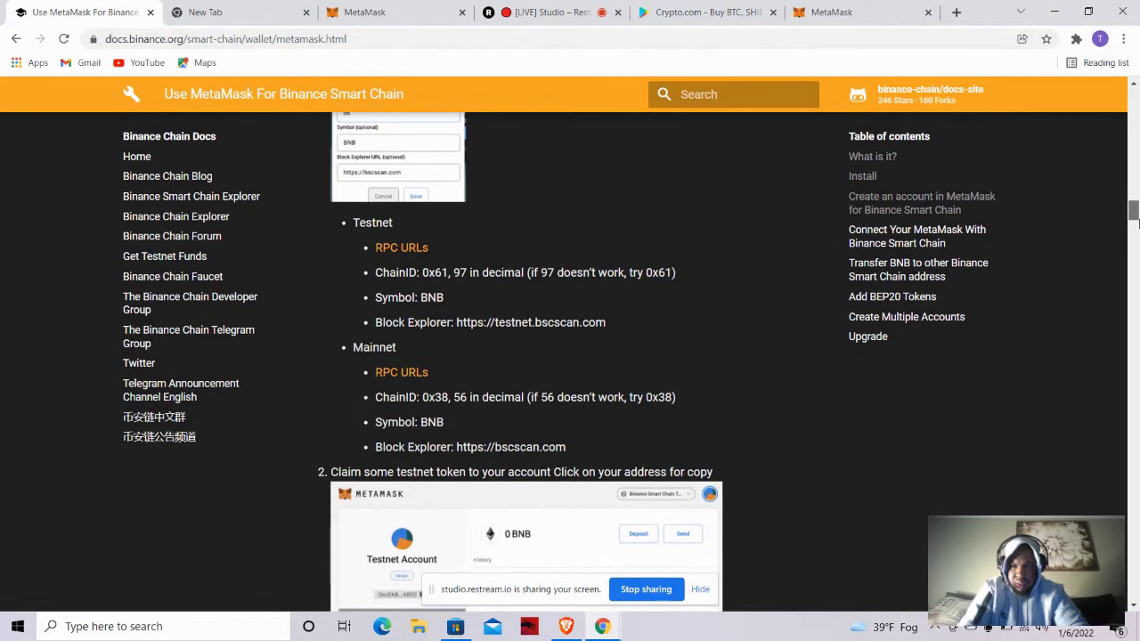
Return to the search results and open the Binance Academy article "Connecting MetaMask to Binance Smart Chain" at its Mainnet settings.
scroll(1137, 223, "down", 1)
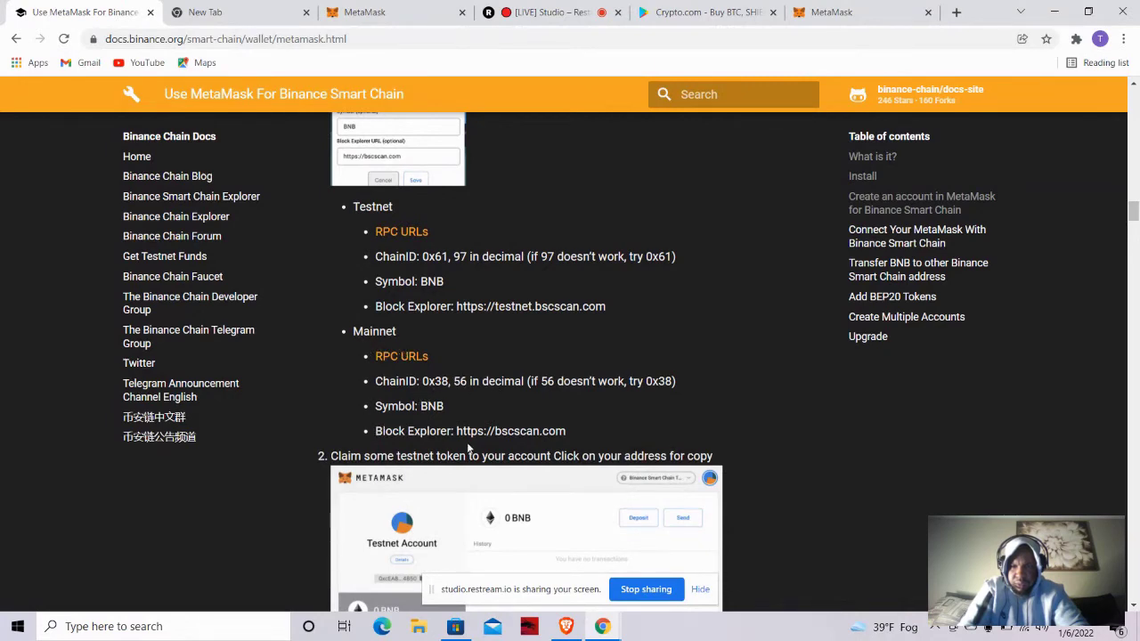
scroll(1079, 316, "down", 7)
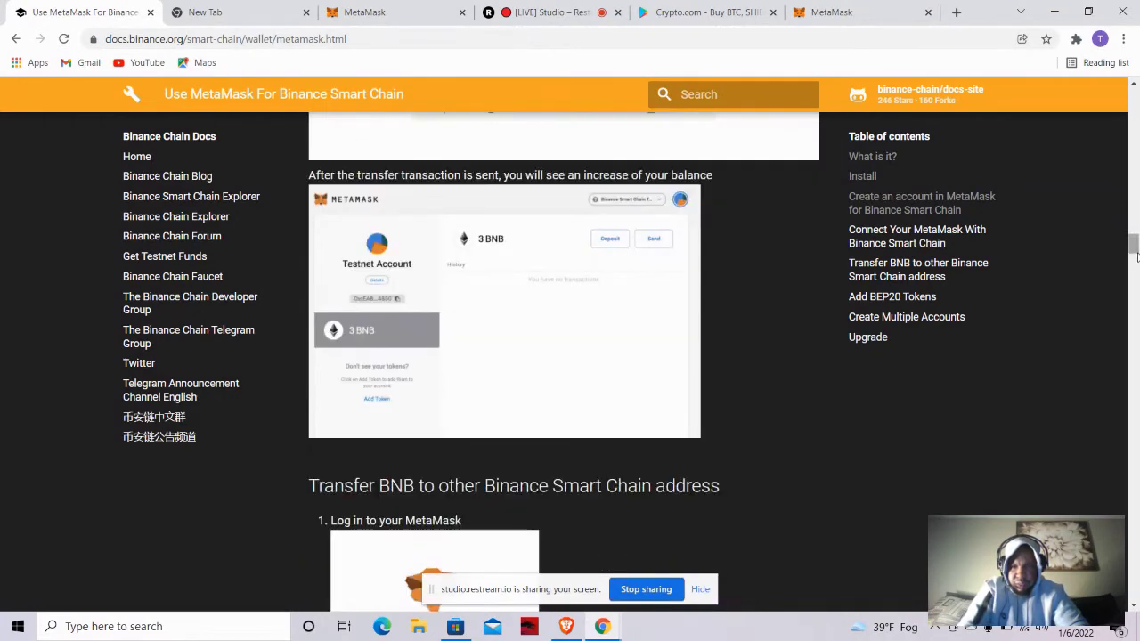
left_click_drag(1133, 254, 1134, 223)
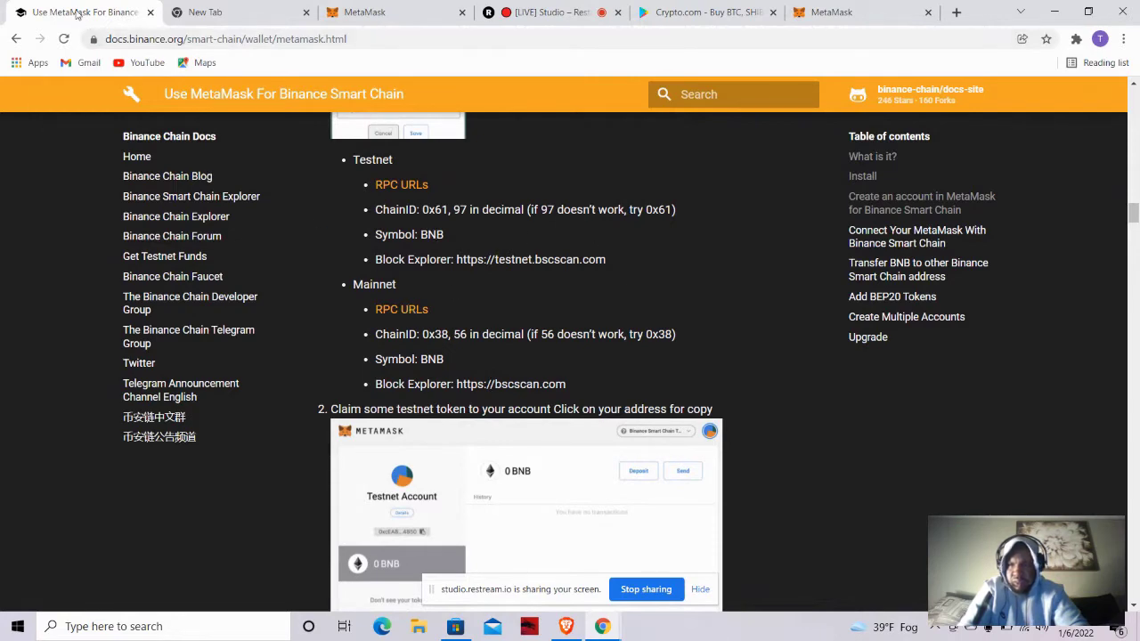
left_click(16, 39)
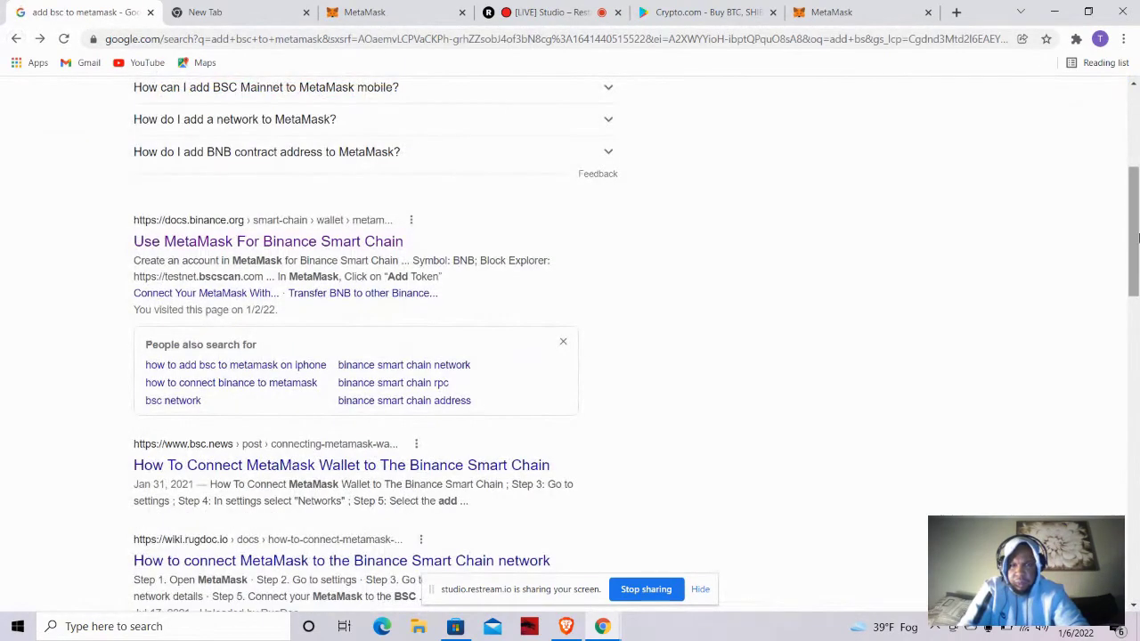
left_click_drag(1136, 238, 1138, 138)
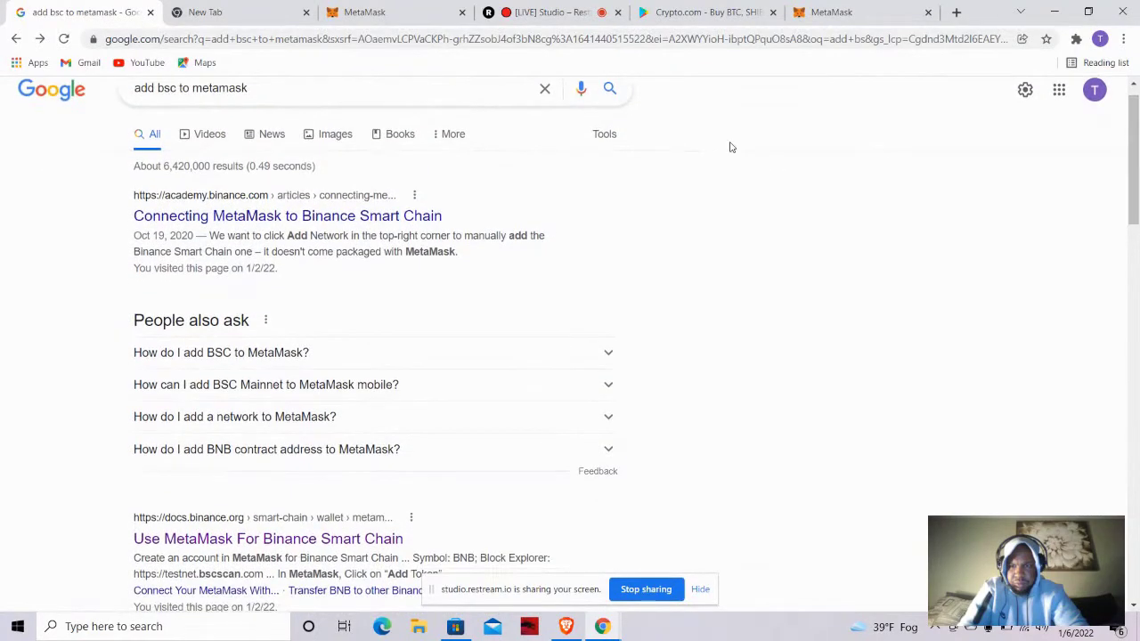
left_click(417, 214)
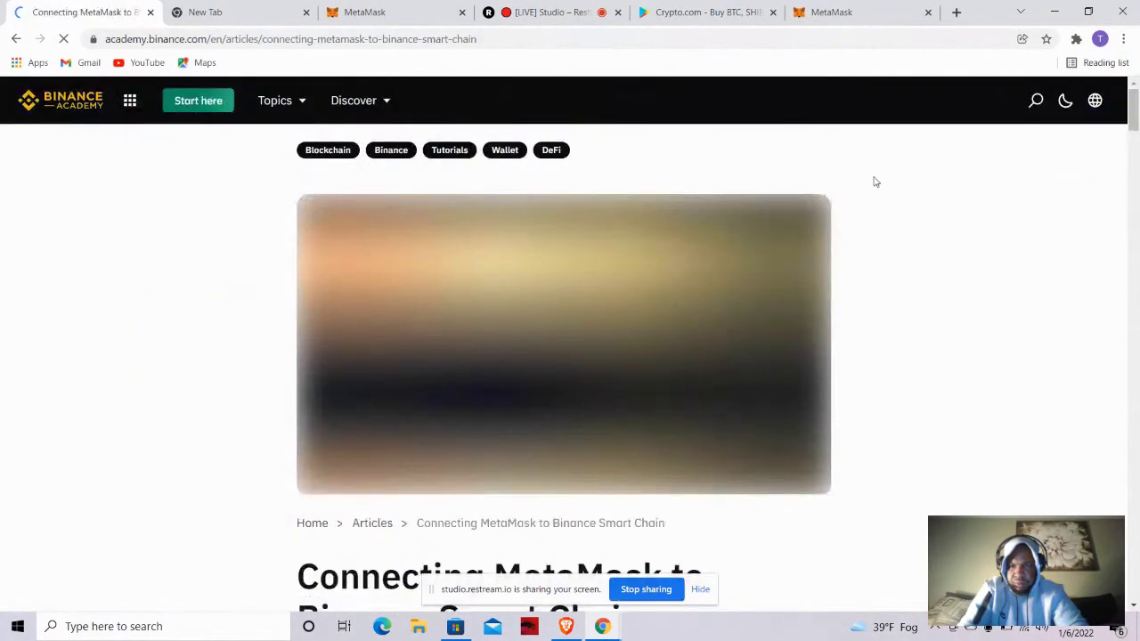
left_click_drag(1138, 116, 1135, 311)
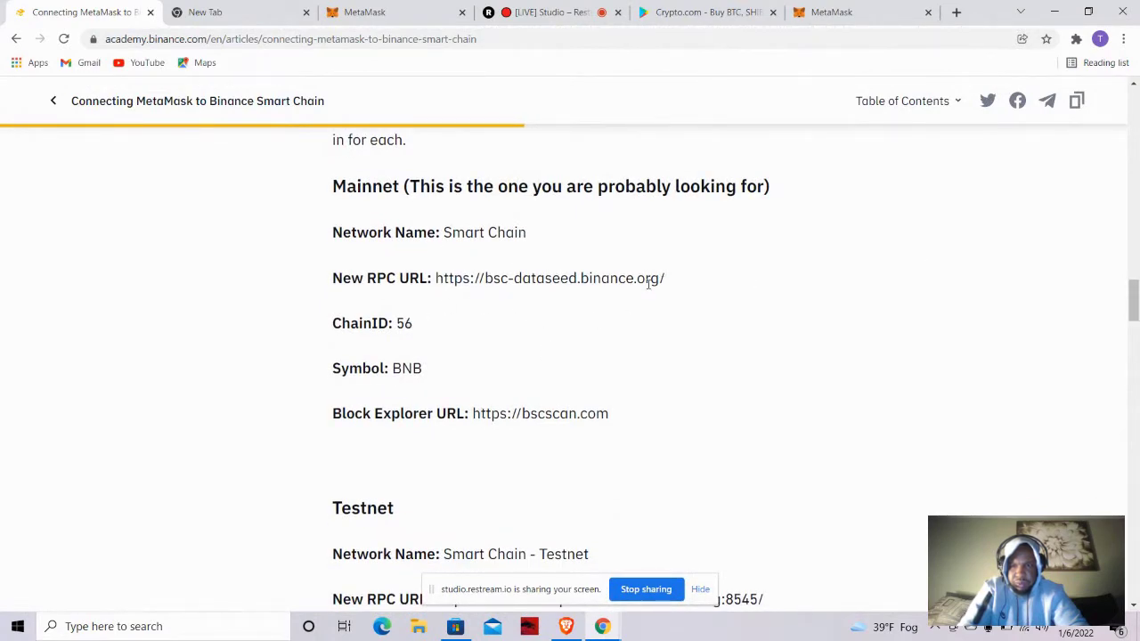
left_click_drag(663, 278, 437, 278)
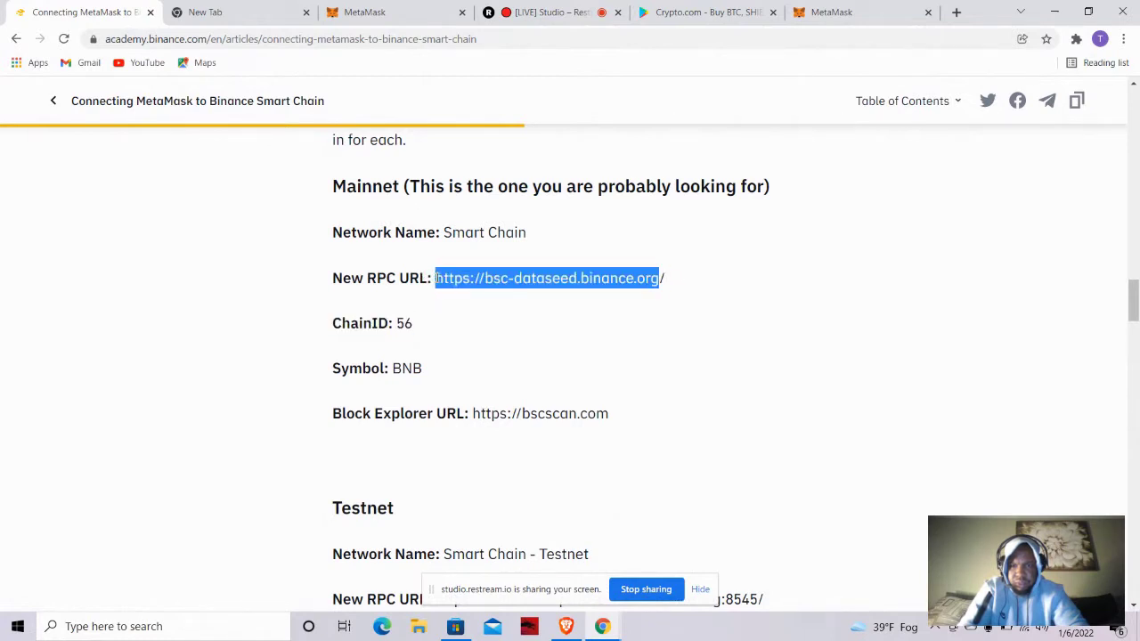
right_click(481, 278)
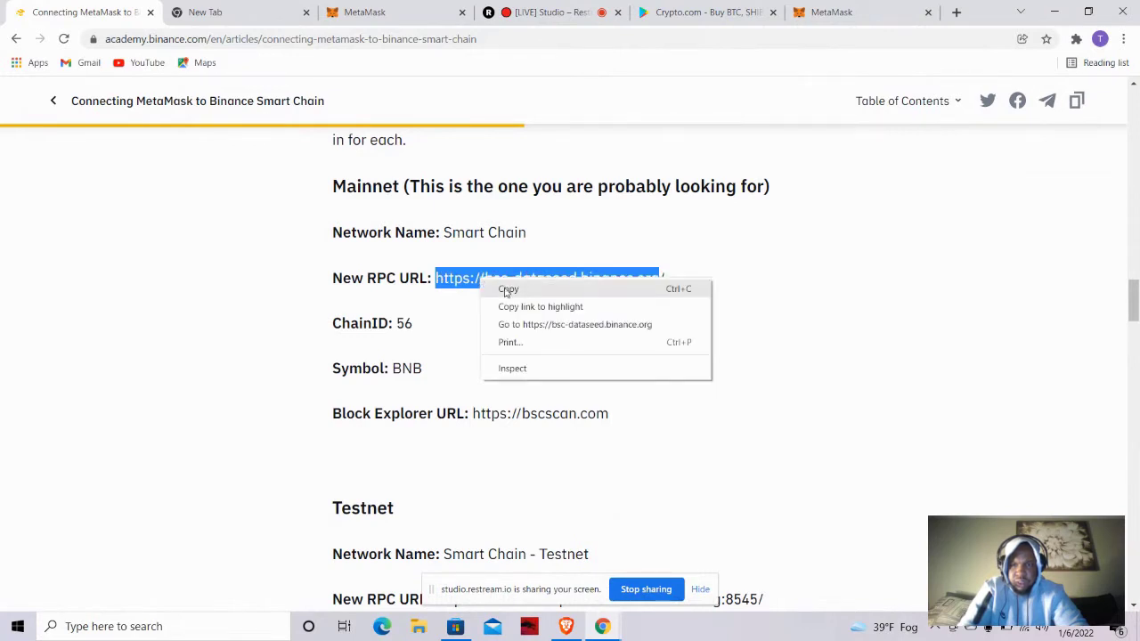
left_click(509, 289)
Switch to the MetaMask wallet page and open the form for adding a network.
left_click(418, 7)
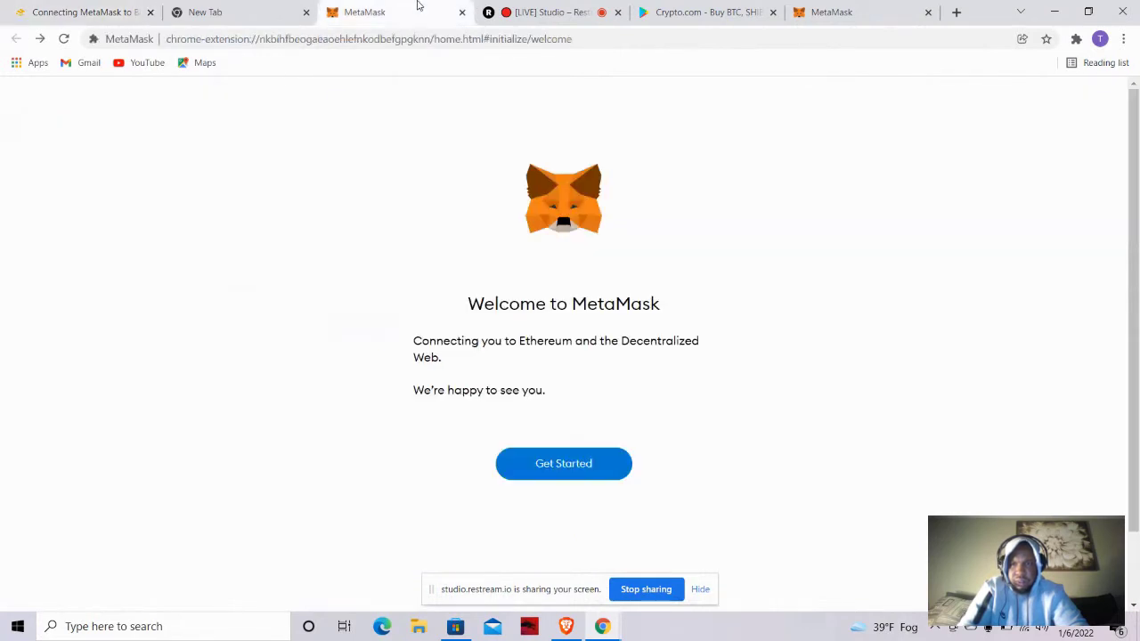
left_click(813, 11)
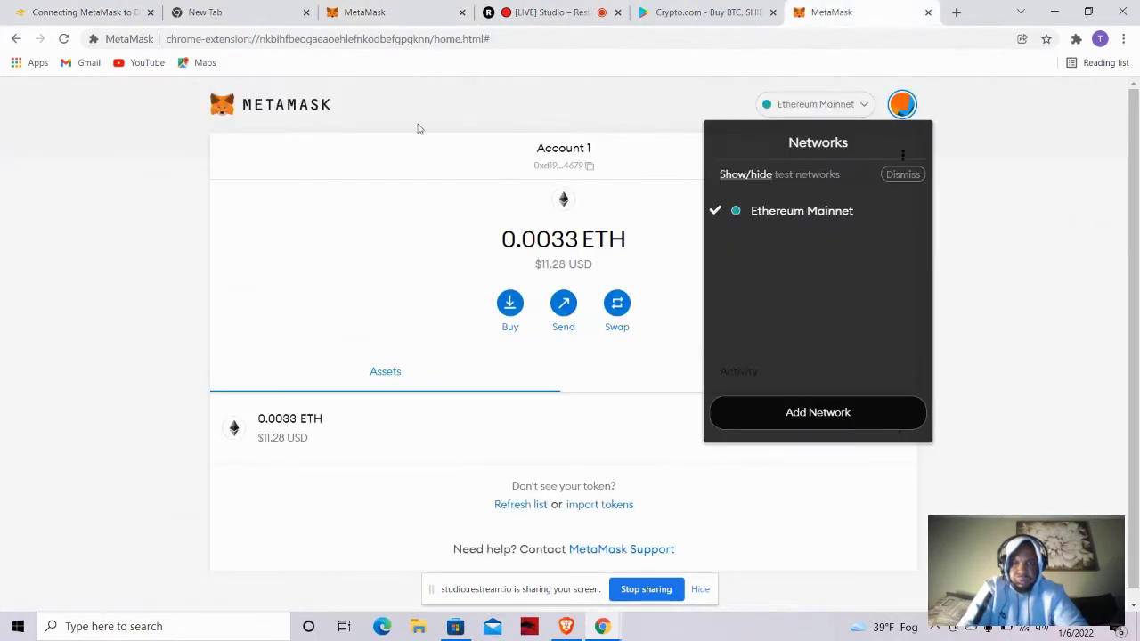
left_click(806, 409)
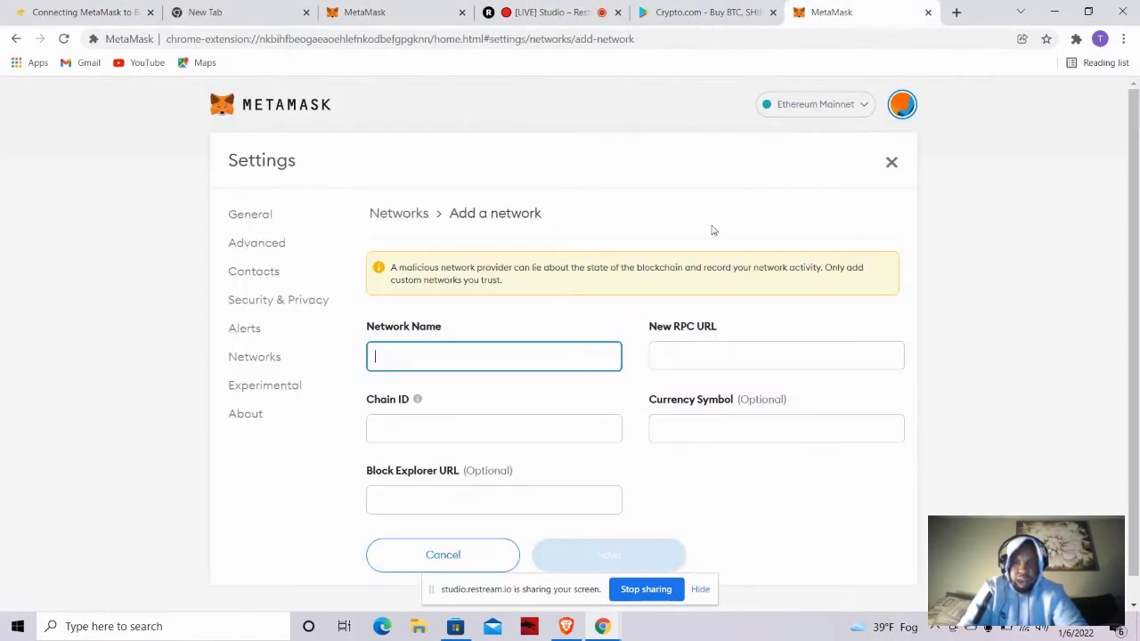
left_click(721, 350)
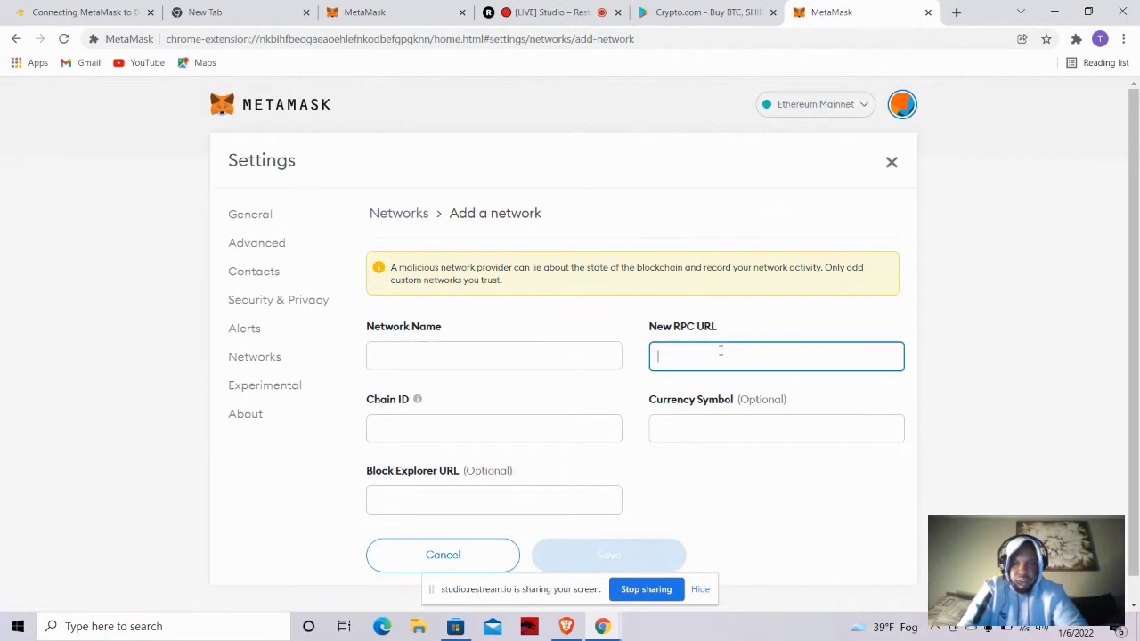
right_click(722, 342)
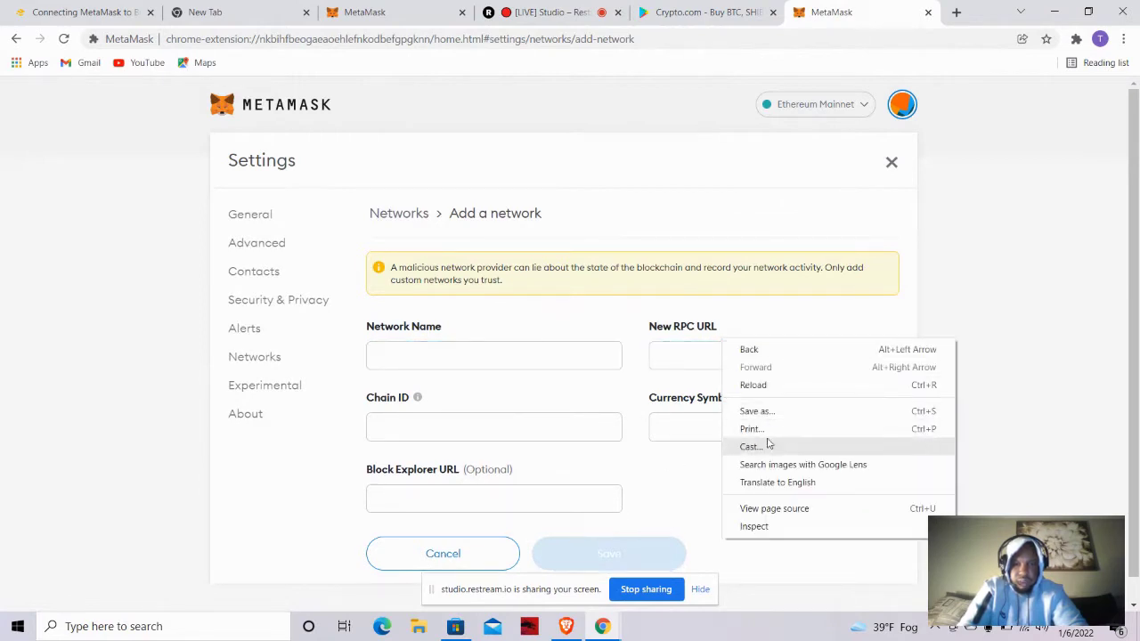
left_click(694, 359)
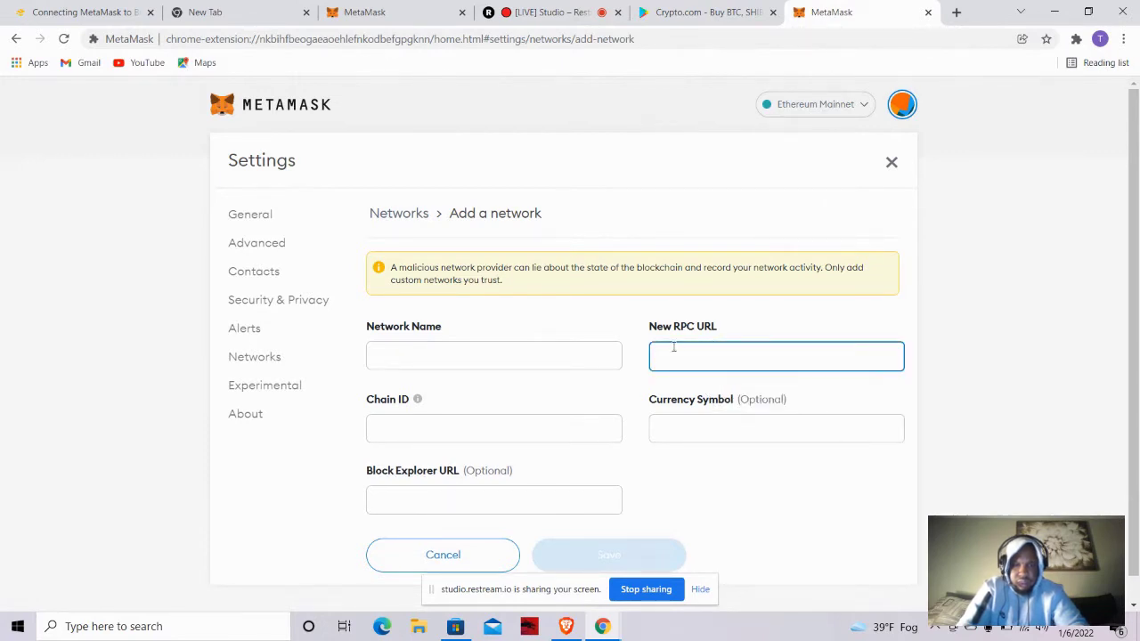
right_click(669, 352)
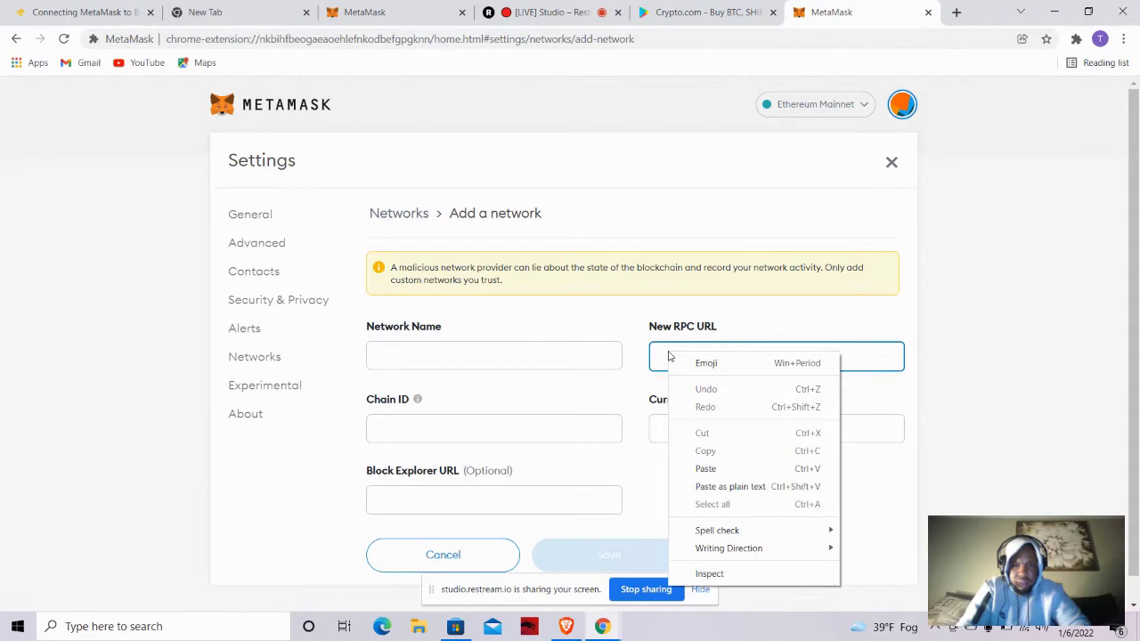
left_click(706, 470)
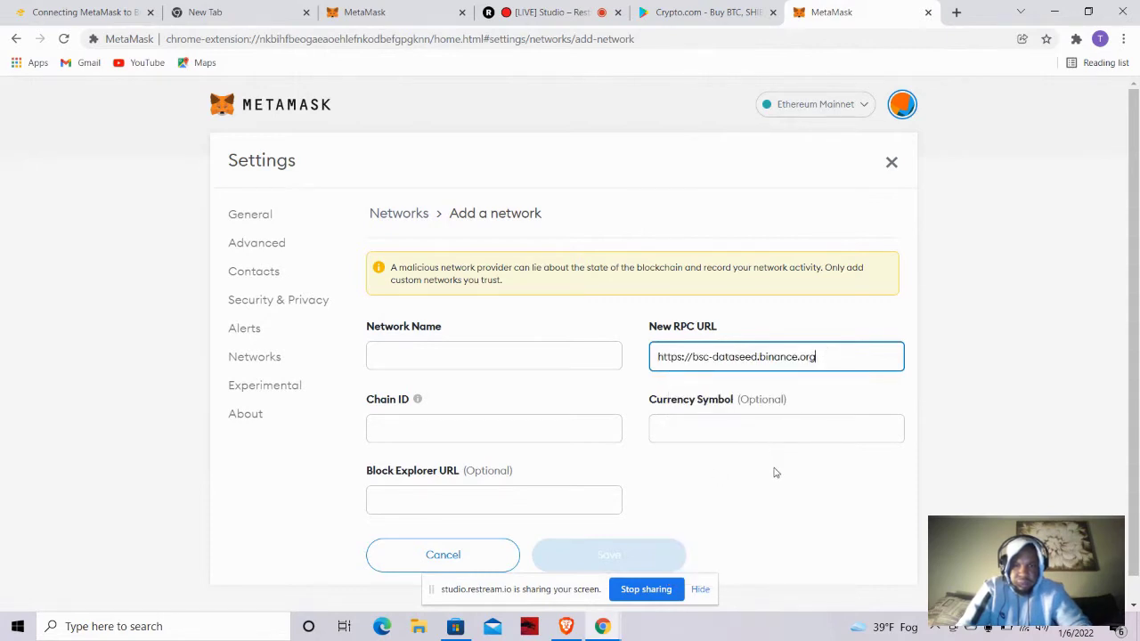
left_click(747, 463)
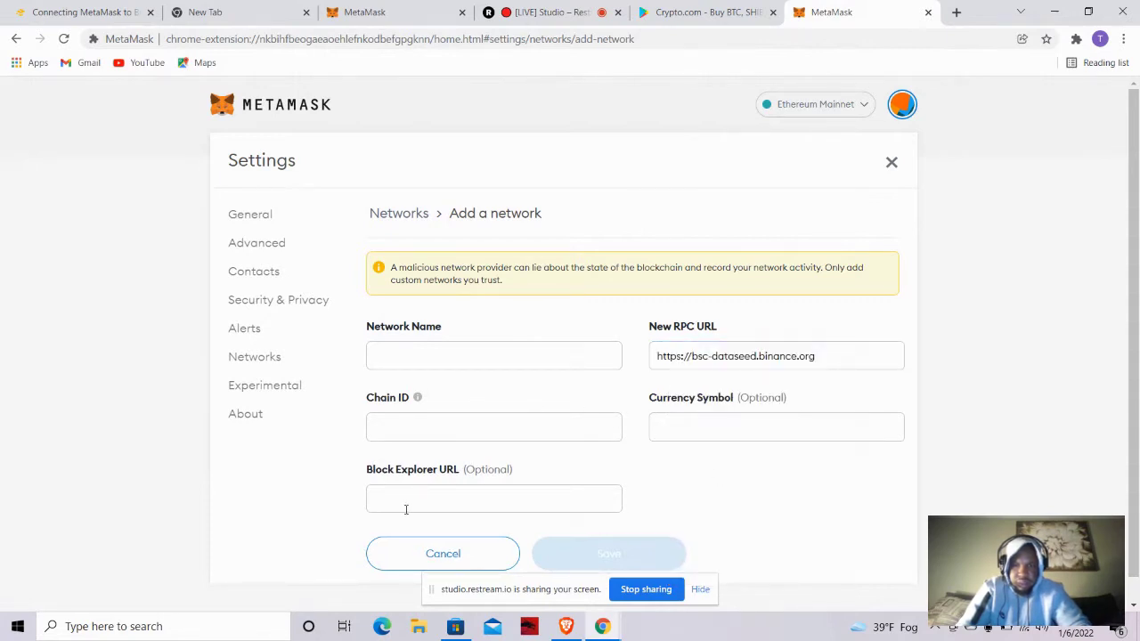
left_click(517, 430)
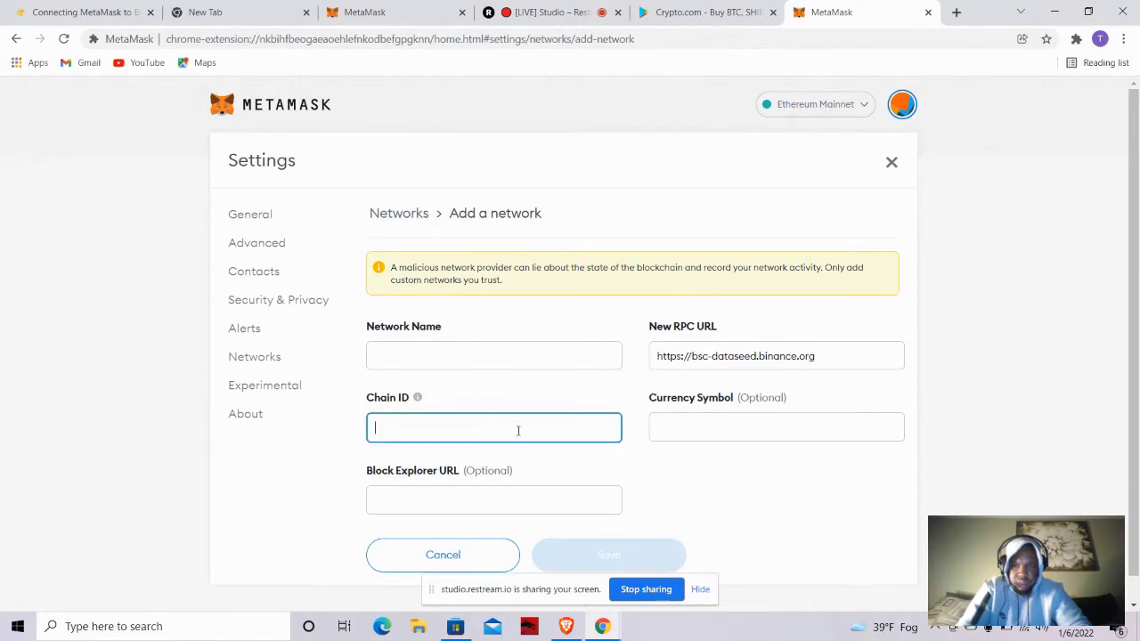
scroll(1137, 142, "down", 1)
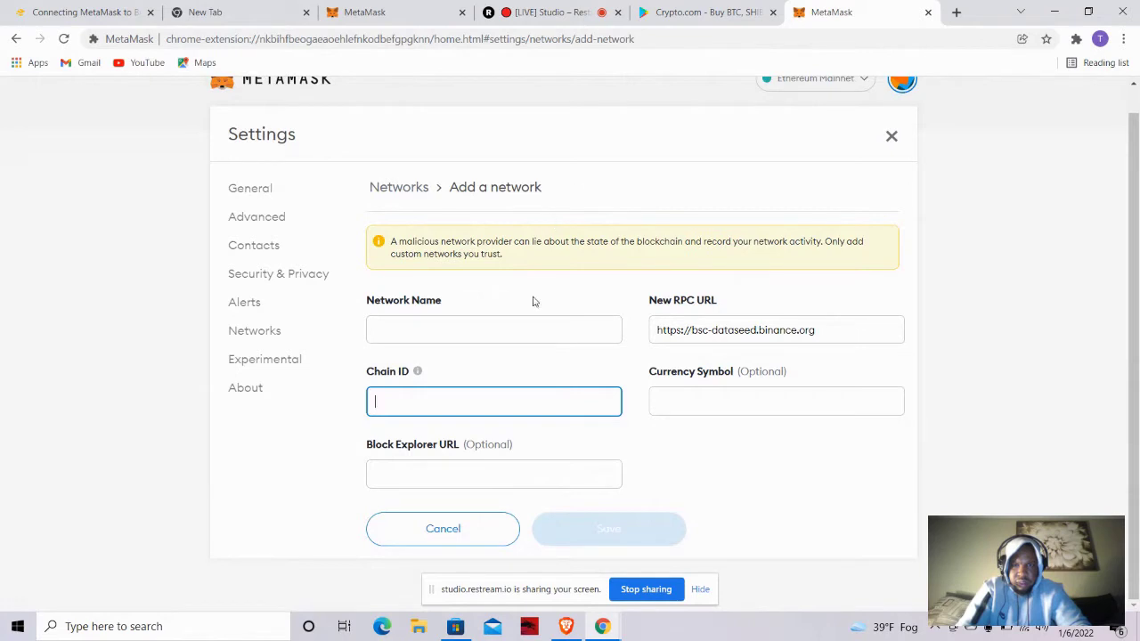
left_click(415, 326)
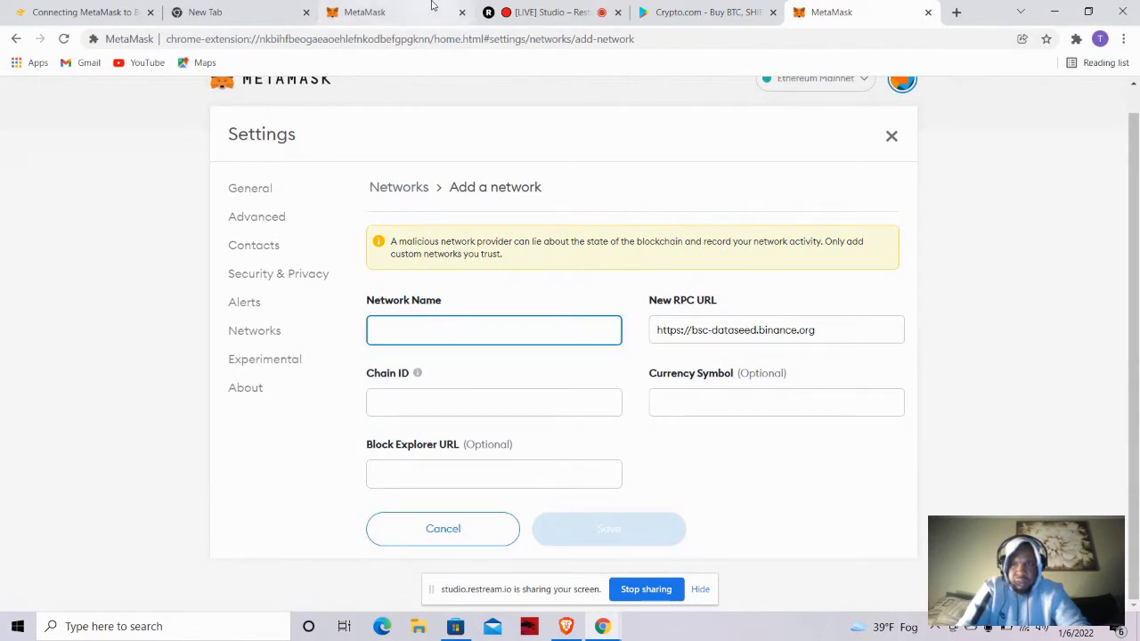
left_click(41, 15)
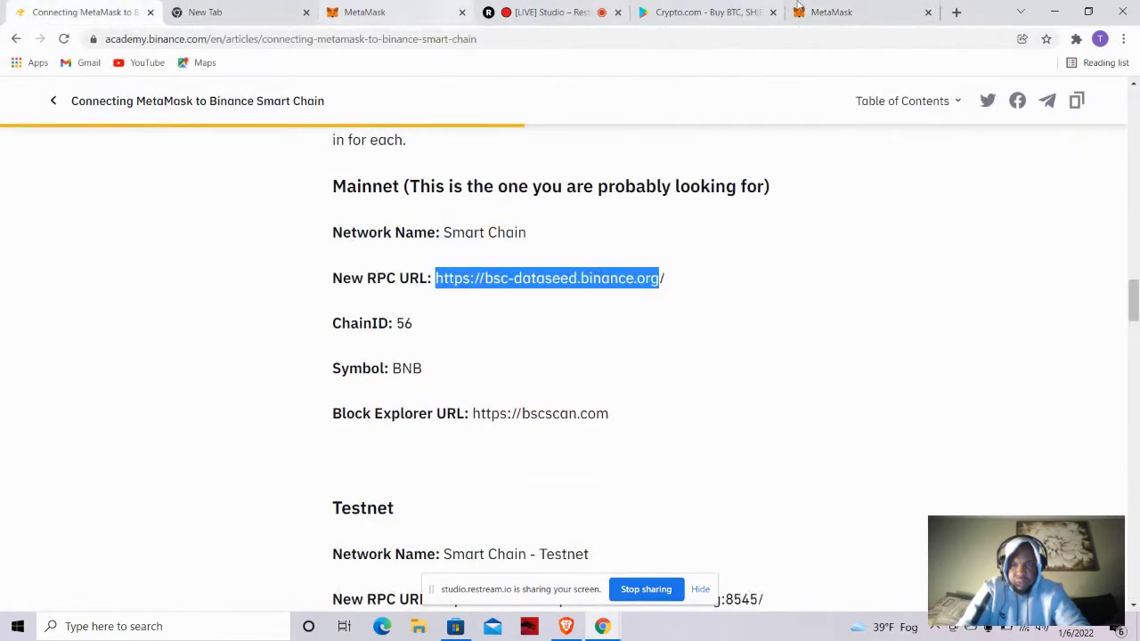
left_click(882, 12)
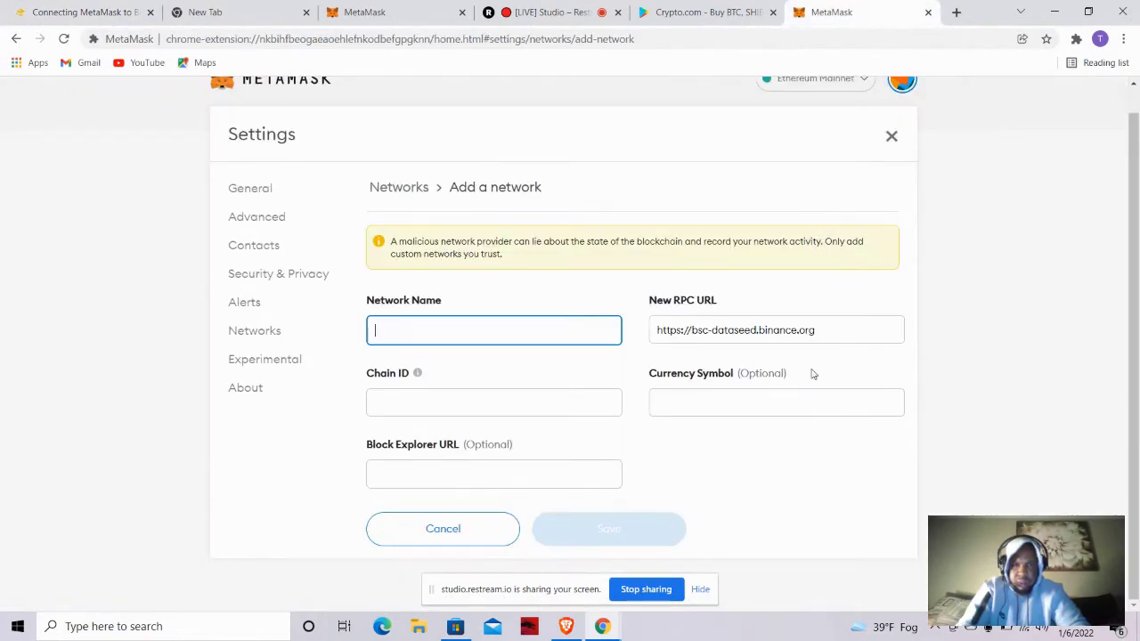
left_click(838, 331)
type("/")
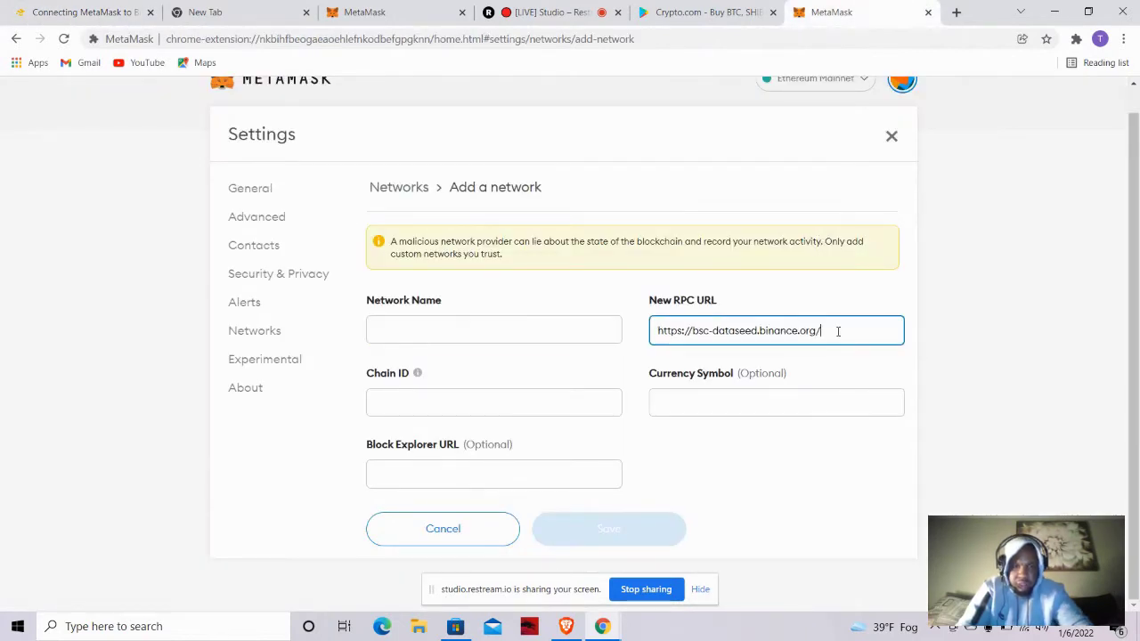
left_click(795, 449)
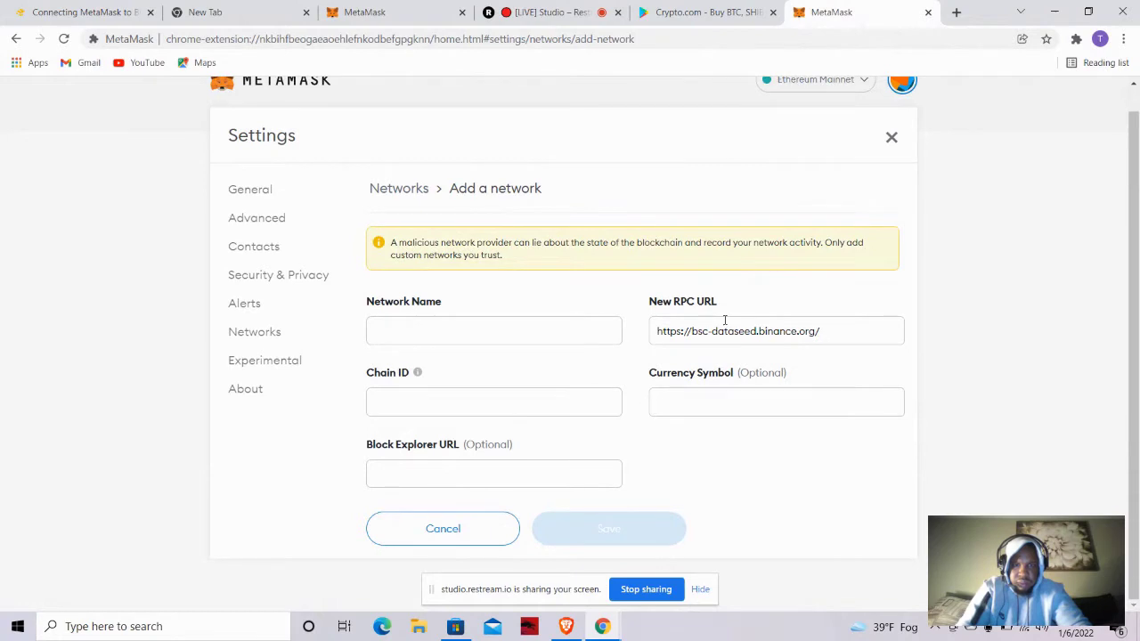
Recheck the article's Mainnet settings, close the spare MetaMask welcome page and return to the form for adding a network.
left_click(543, 334)
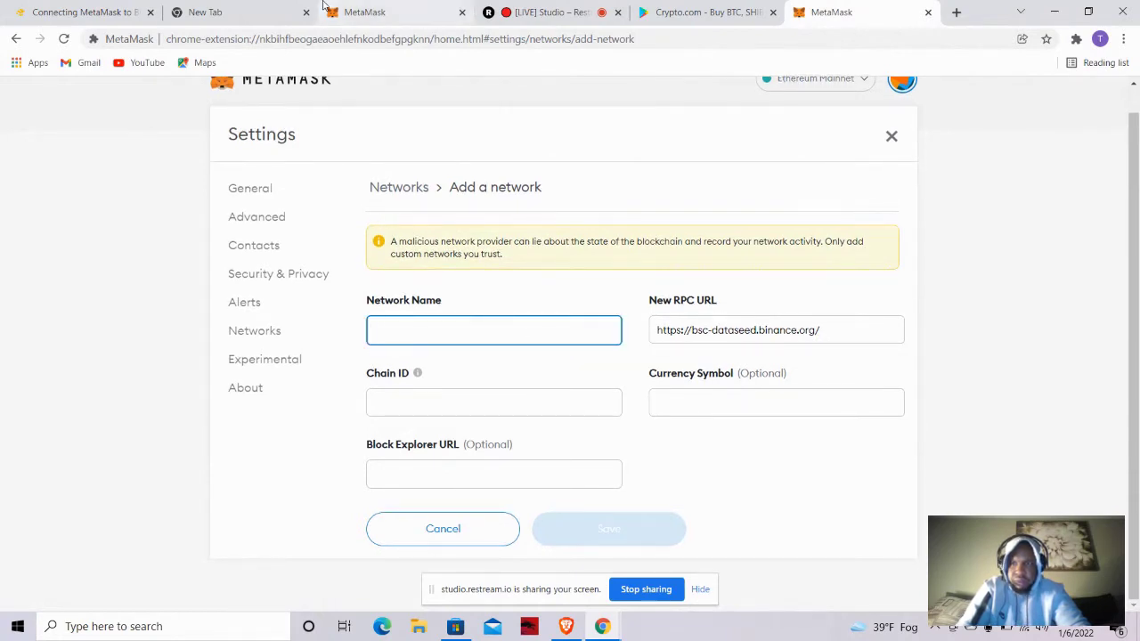
left_click(77, 9)
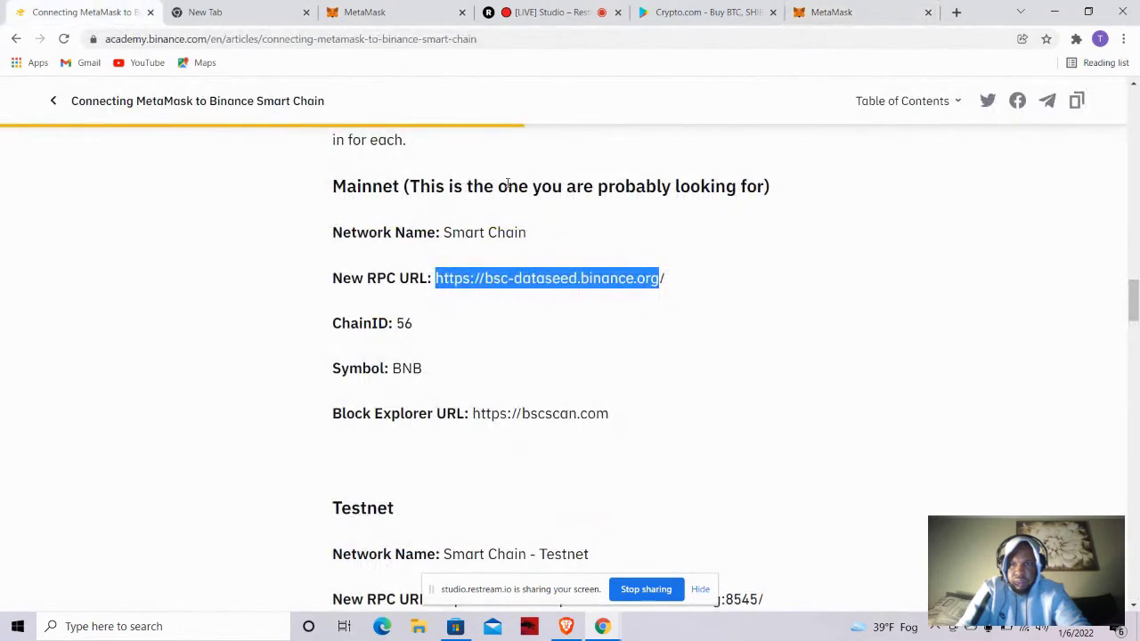
left_click(403, 6)
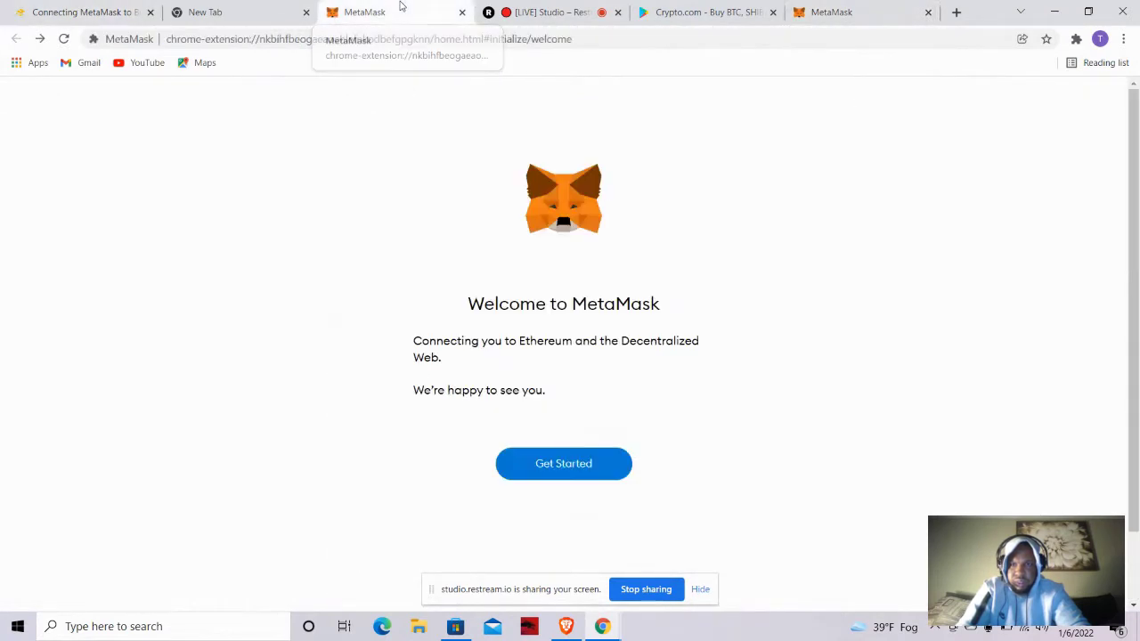
left_click(461, 13)
left_click(646, 10)
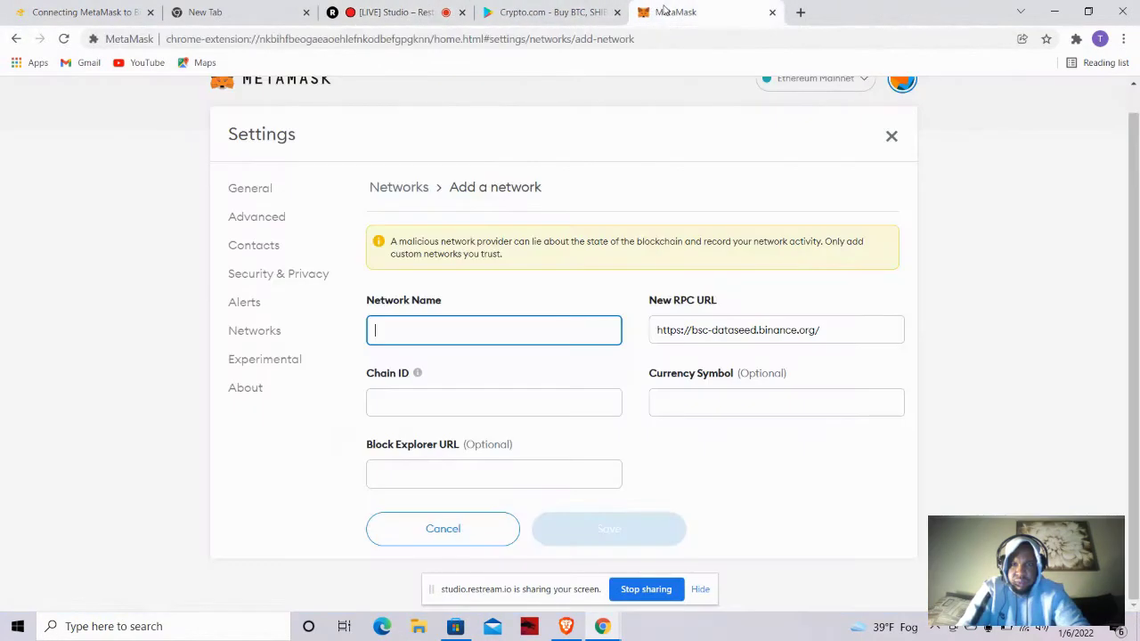
Set the network name to "Binance smart chain".
left_click(467, 330)
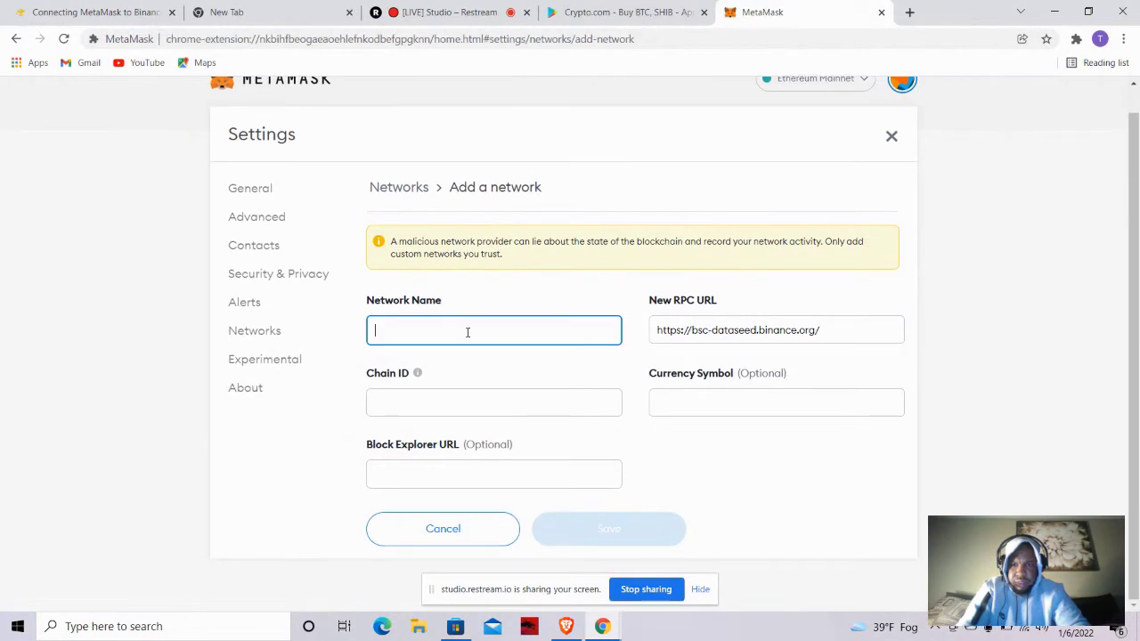
type("Binance sm")
key("BackSpace")
type("t chain")
Set the Chain ID to 56 and save the new network, leaving the optional fields empty.
left_click(484, 389)
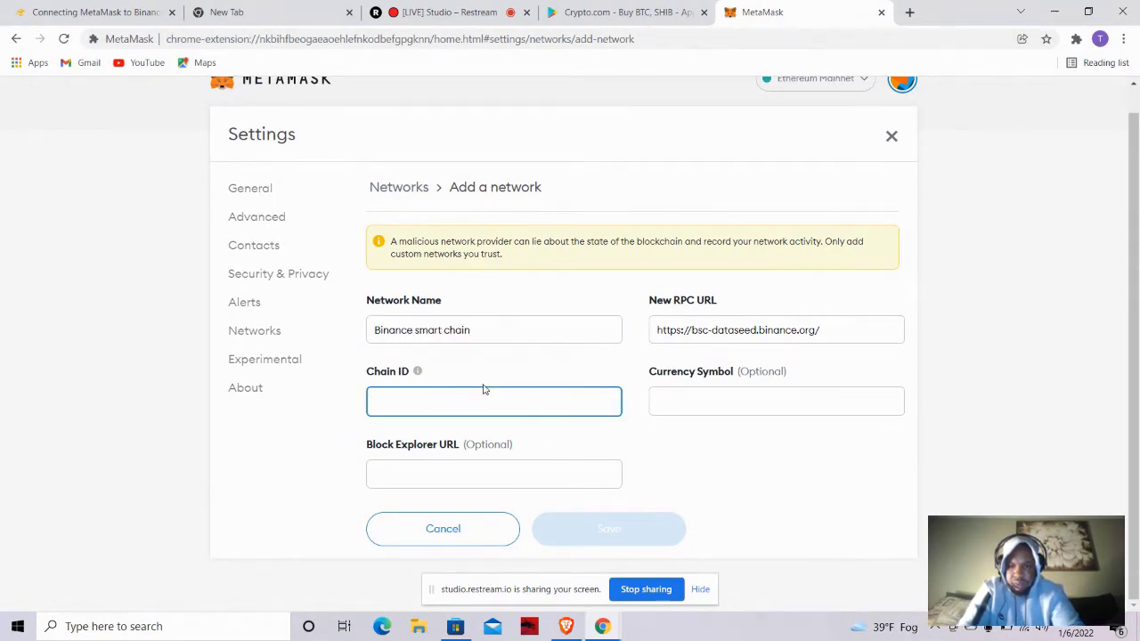
type("56")
left_click(442, 456)
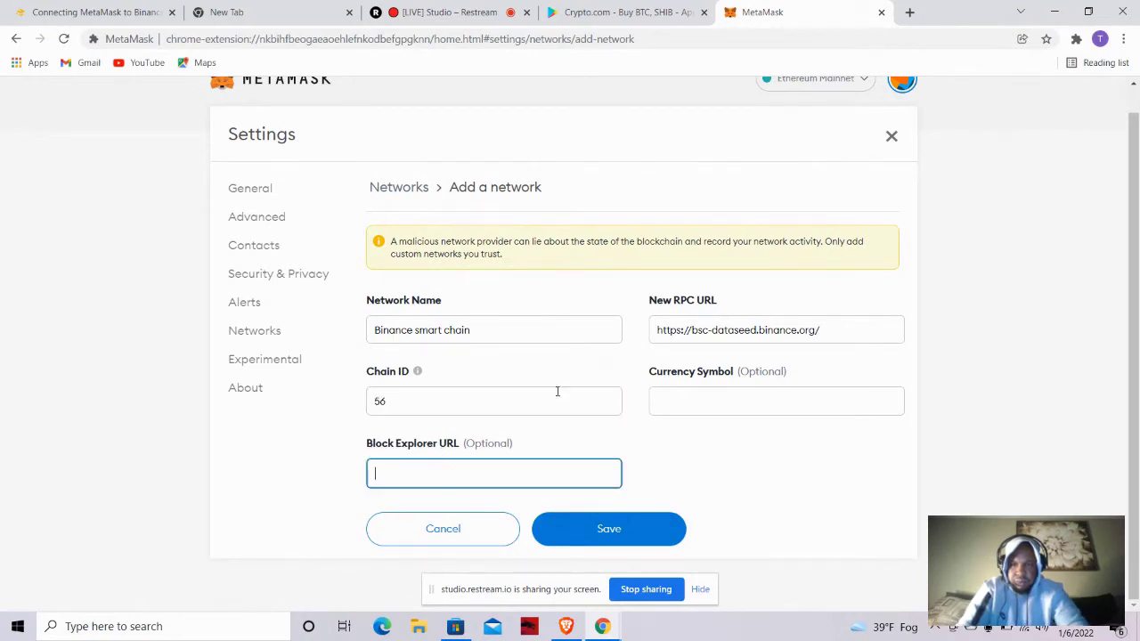
left_click(638, 529)
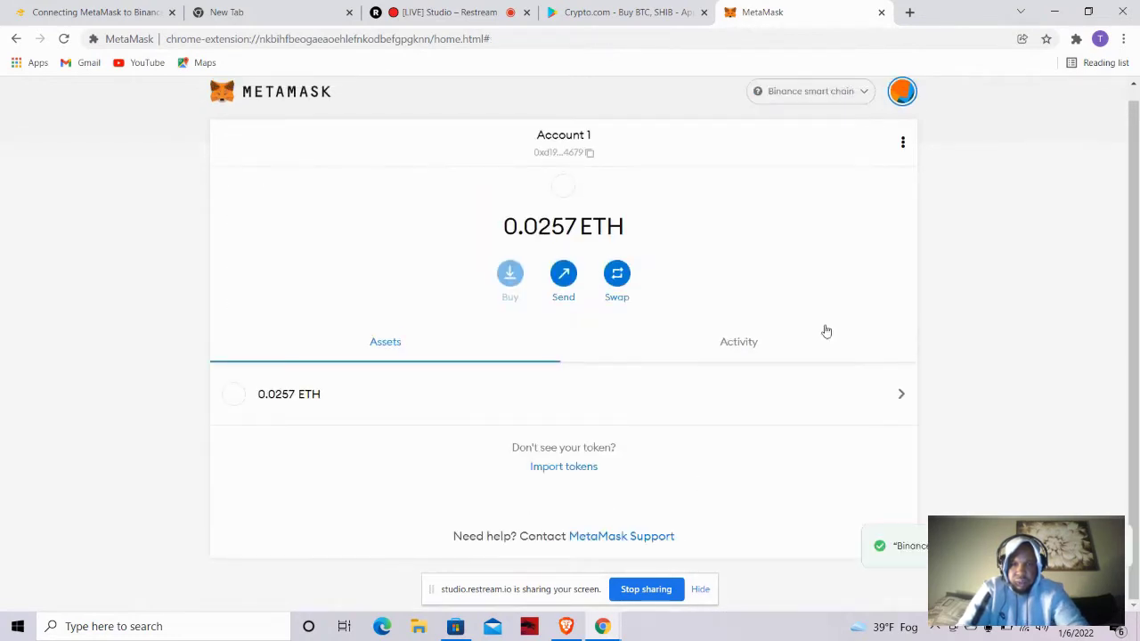
Review the wallet's network list and choose Binance smart chain as the active network.
left_click(849, 92)
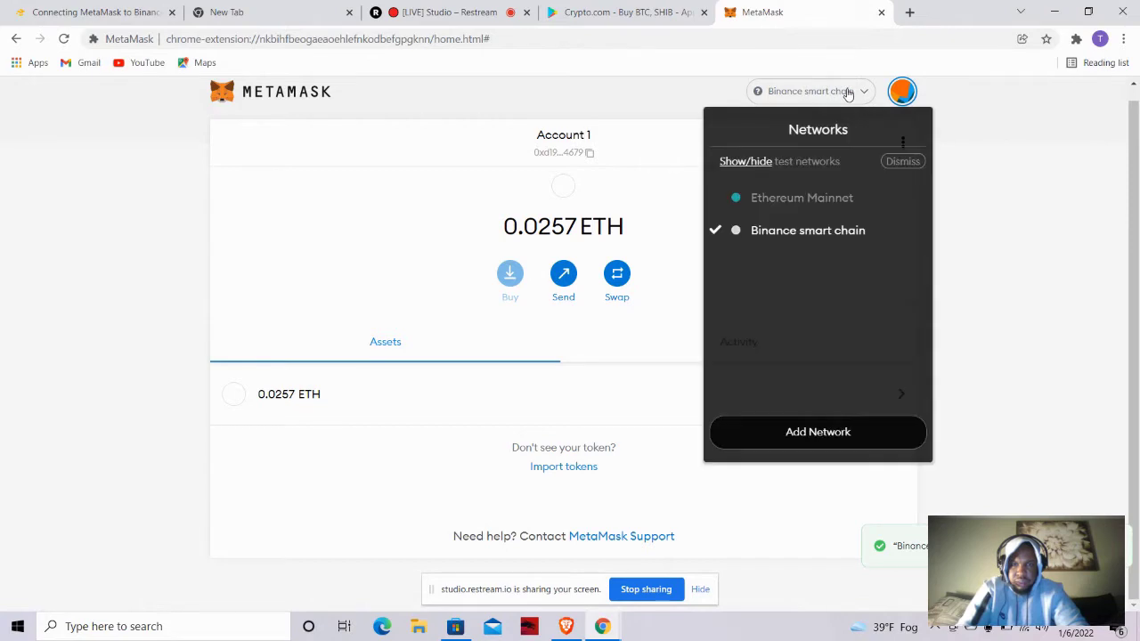
left_click(829, 93)
left_click(830, 93)
left_click(768, 234)
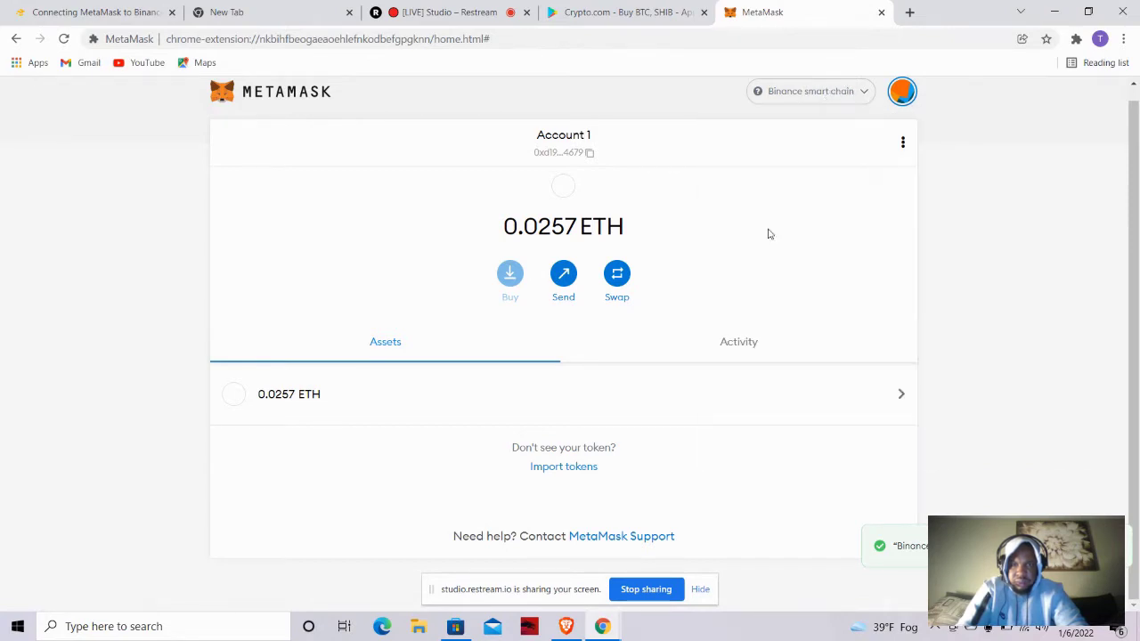
Open the Binance smart chain network's settings in the wallet's network list.
left_click(858, 89)
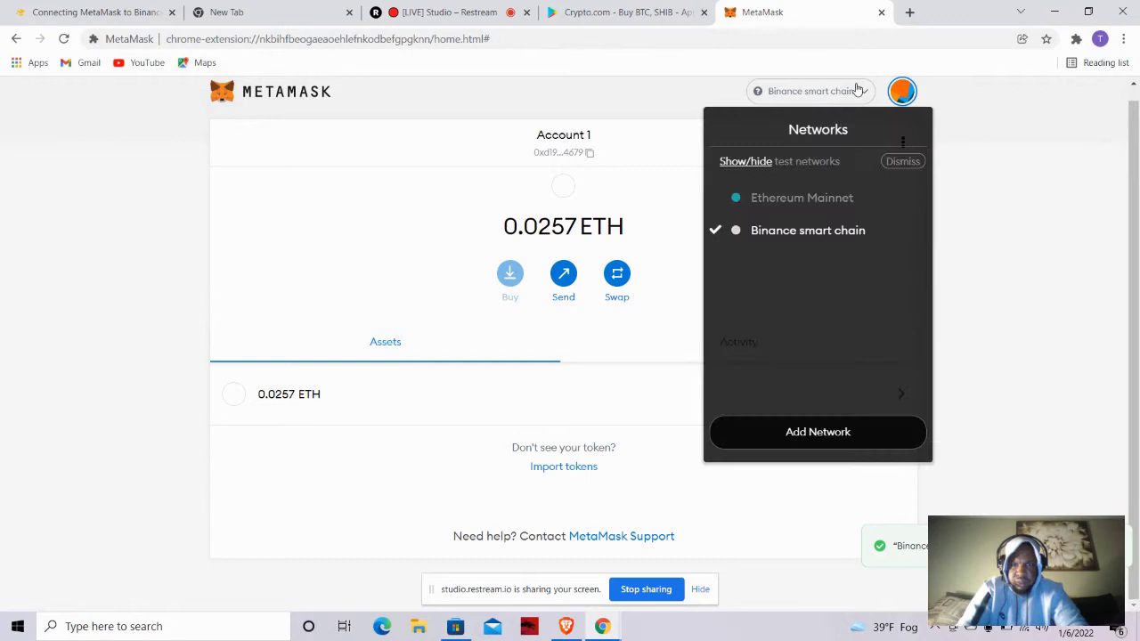
left_click(833, 429)
left_click(269, 359)
left_click(268, 353)
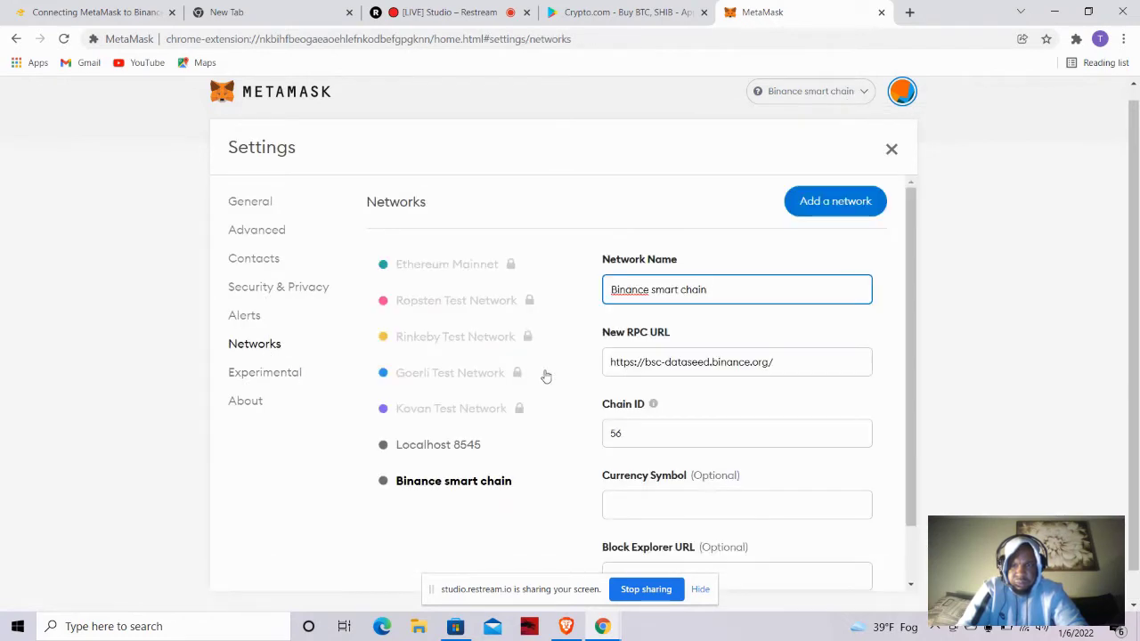
Try to rename the Binance smart chain network, entering "Smart Ch" as its name.
left_click_drag(700, 294, 623, 295)
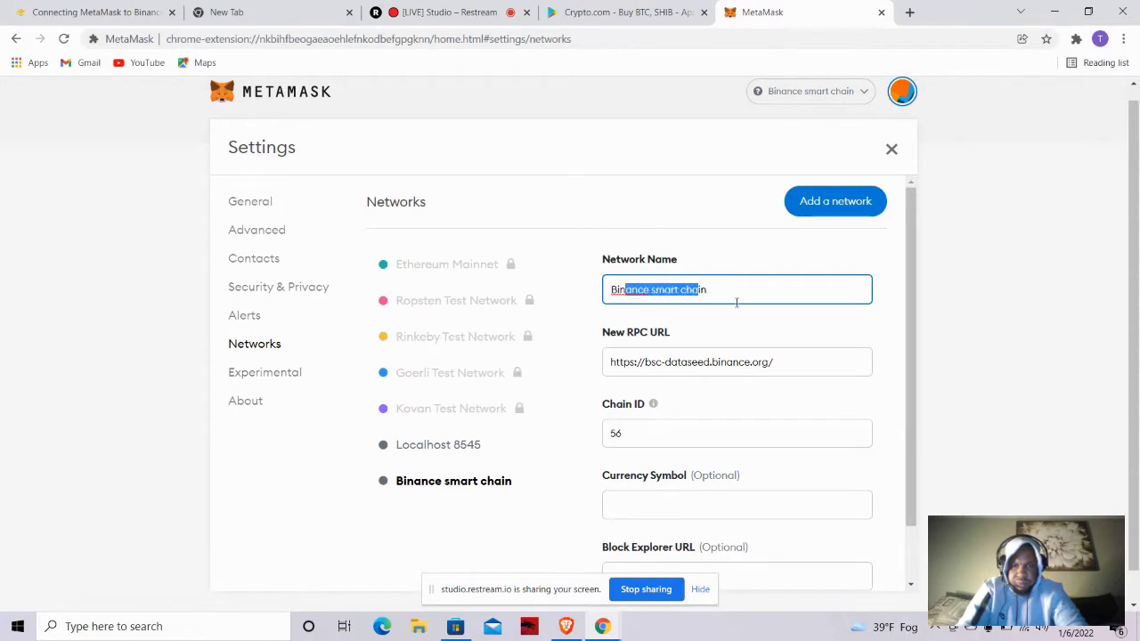
left_click_drag(753, 295, 534, 325)
type("S")
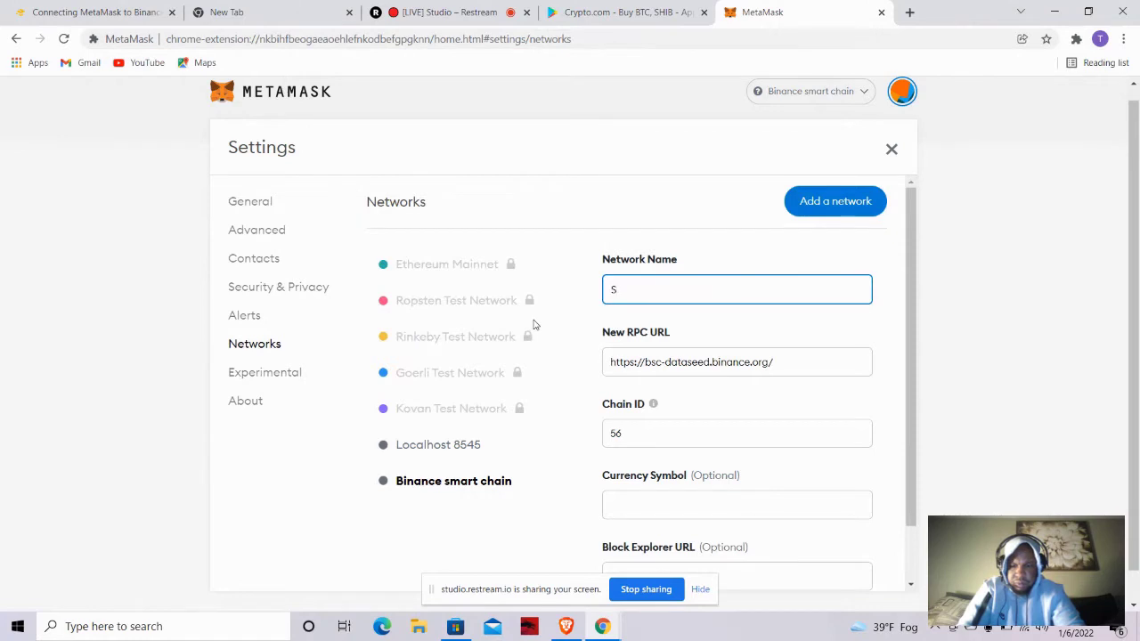
type("mart CH")
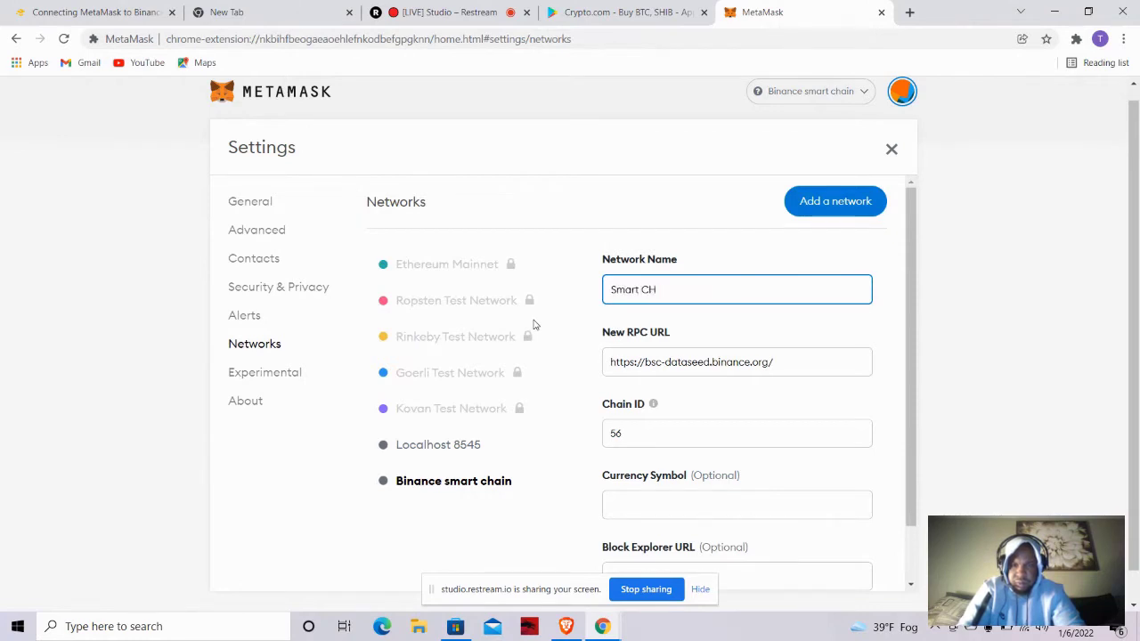
key("BackSpace")
type("h")
left_click(45, 14)
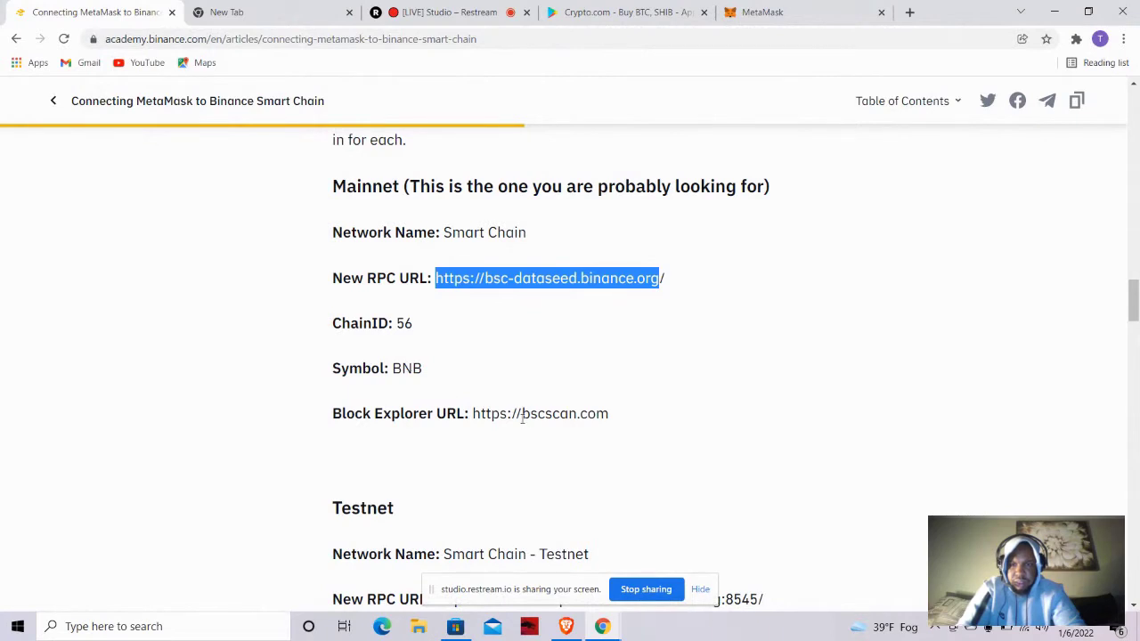
left_click(468, 415)
left_click_drag(473, 414, 652, 416)
key("ctrl+c")
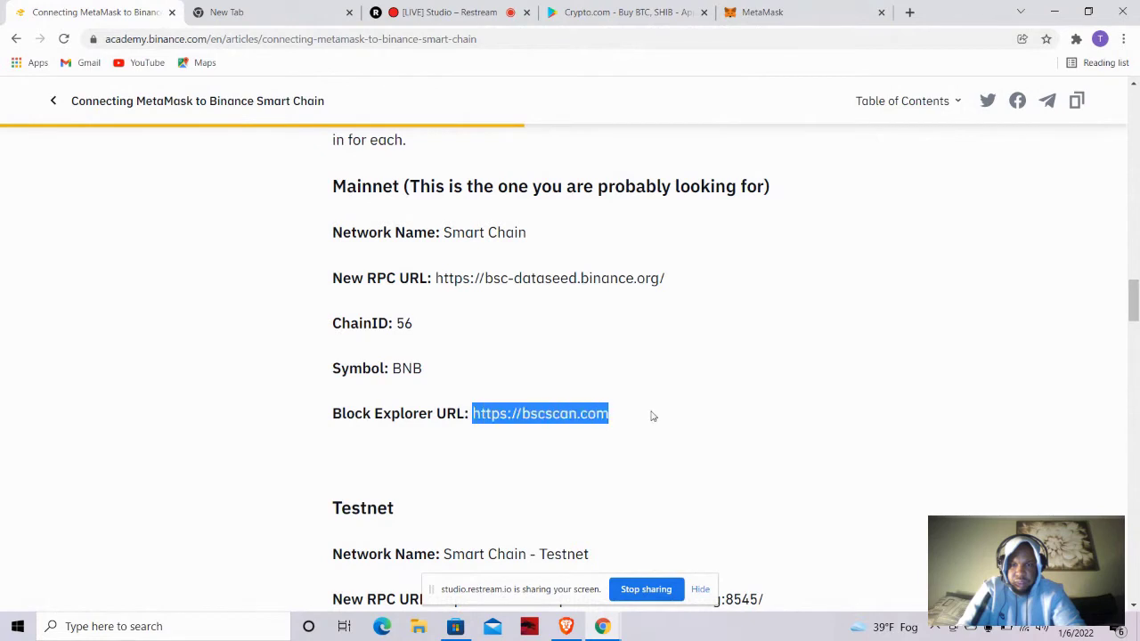
right_click(549, 419)
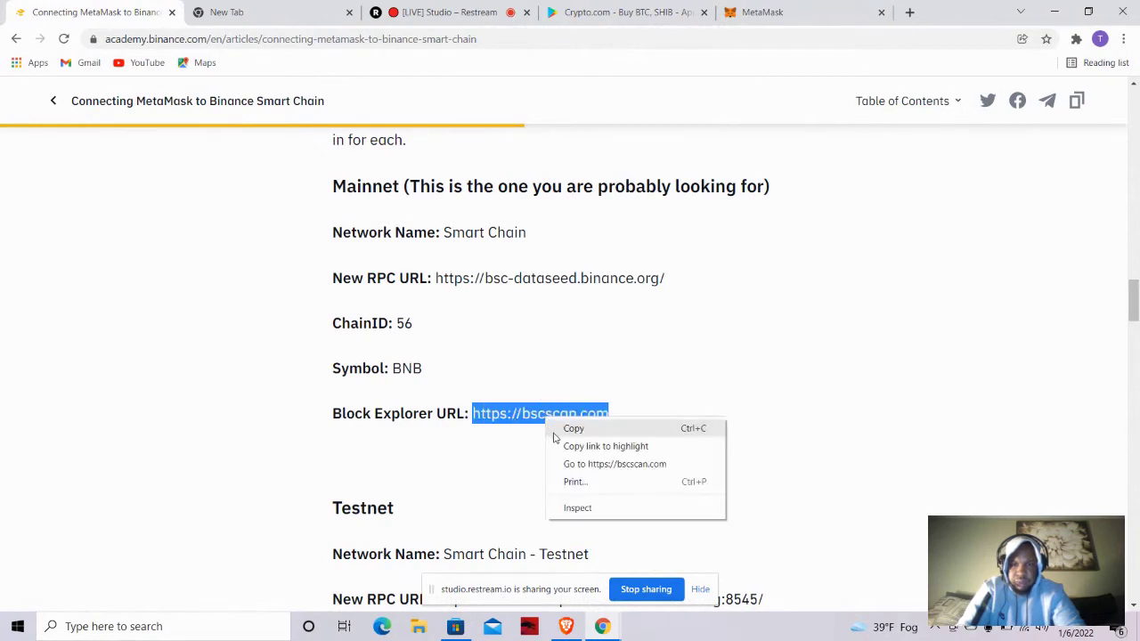
left_click(561, 432)
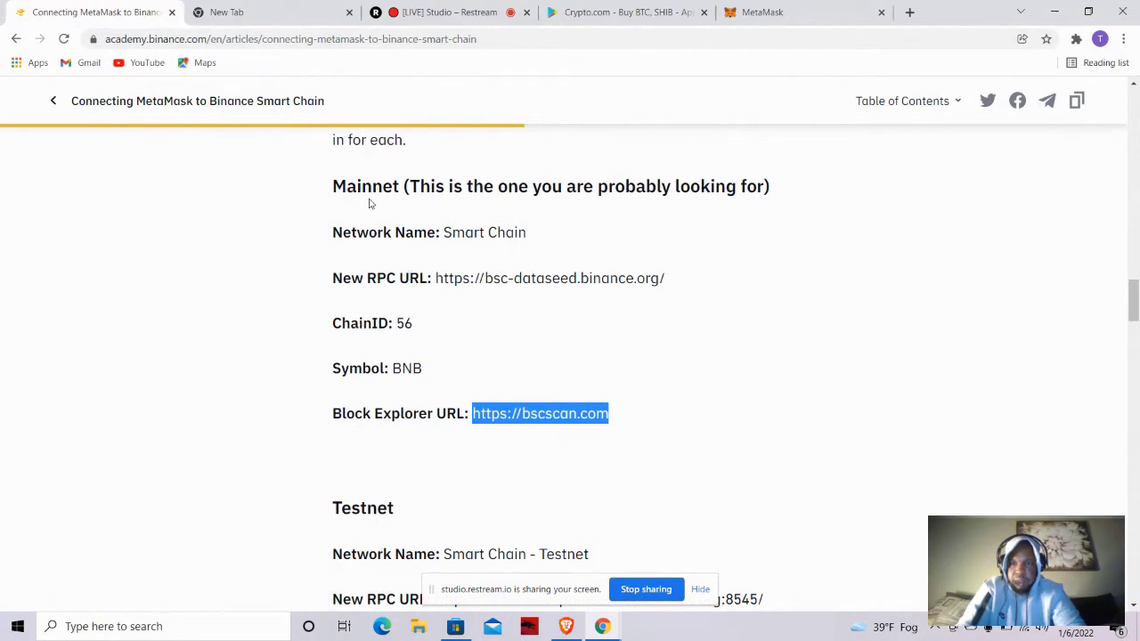
left_click(746, 10)
right_click(736, 566)
scroll(944, 388, "down", 1)
left_click(986, 374)
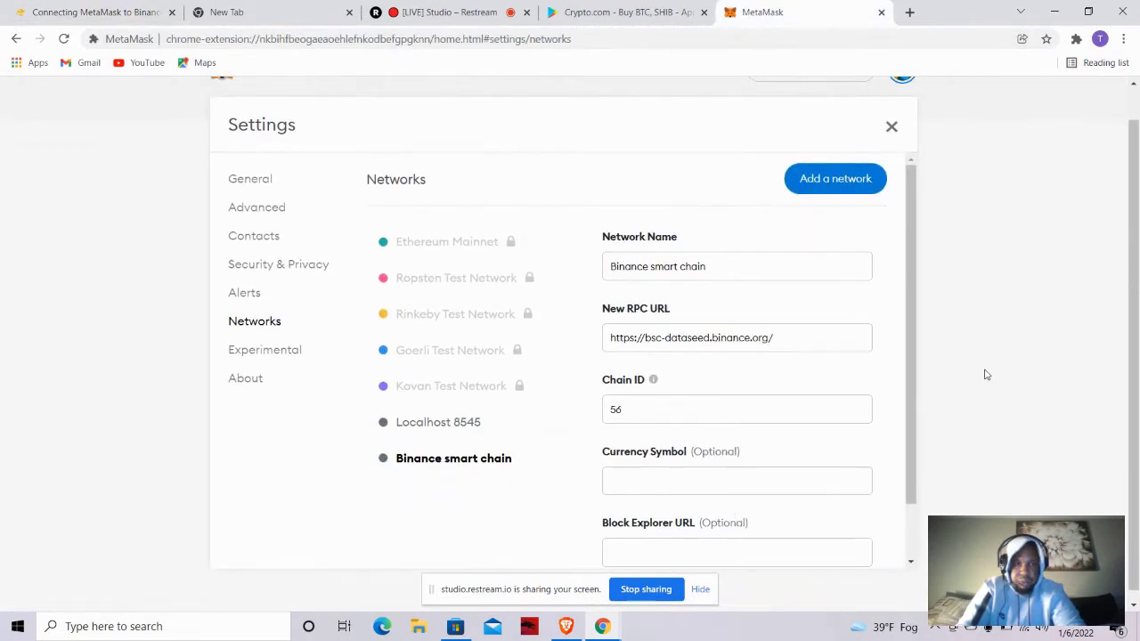
left_click(728, 551)
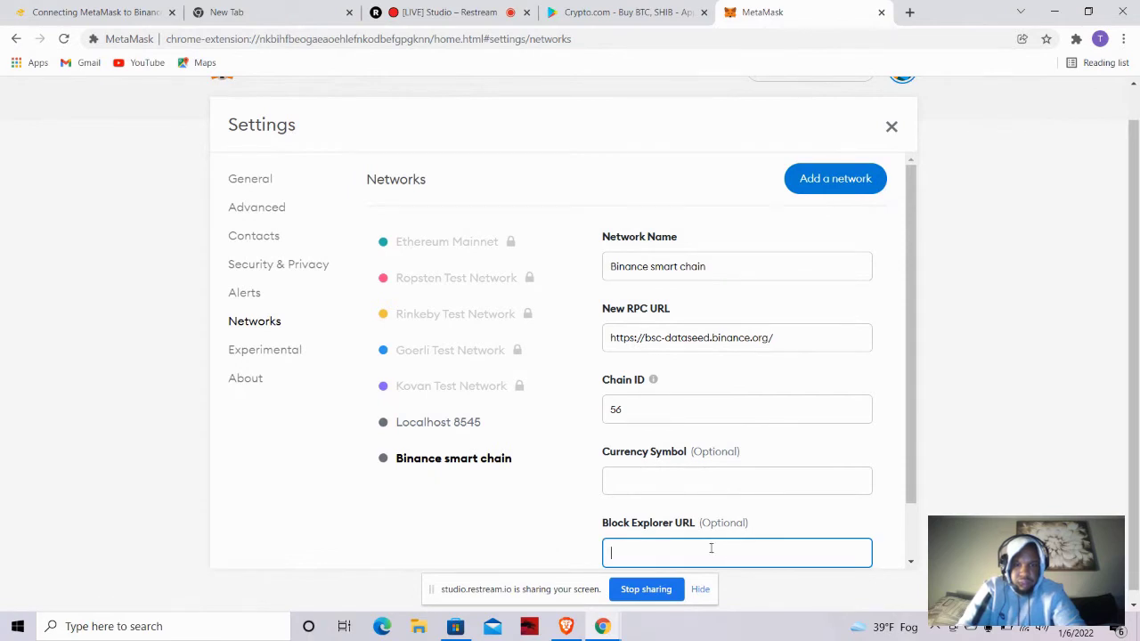
right_click(710, 549)
left_click(805, 438)
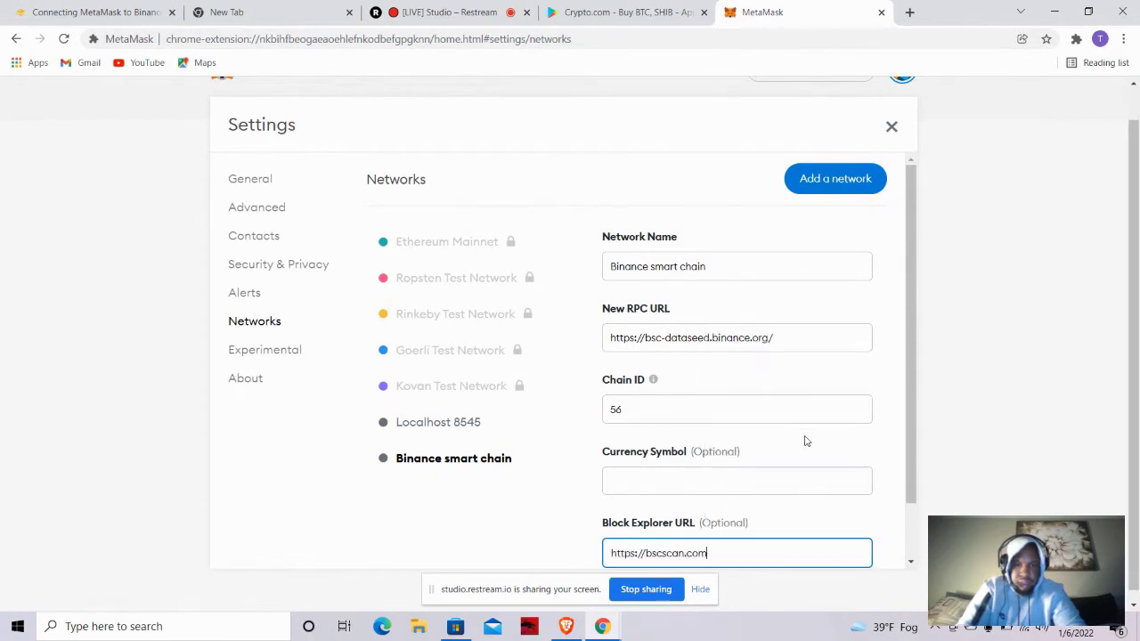
Set the network's currency symbol to BNB, saving the changes, and close the wallet settings.
left_click(687, 482)
type("BNB")
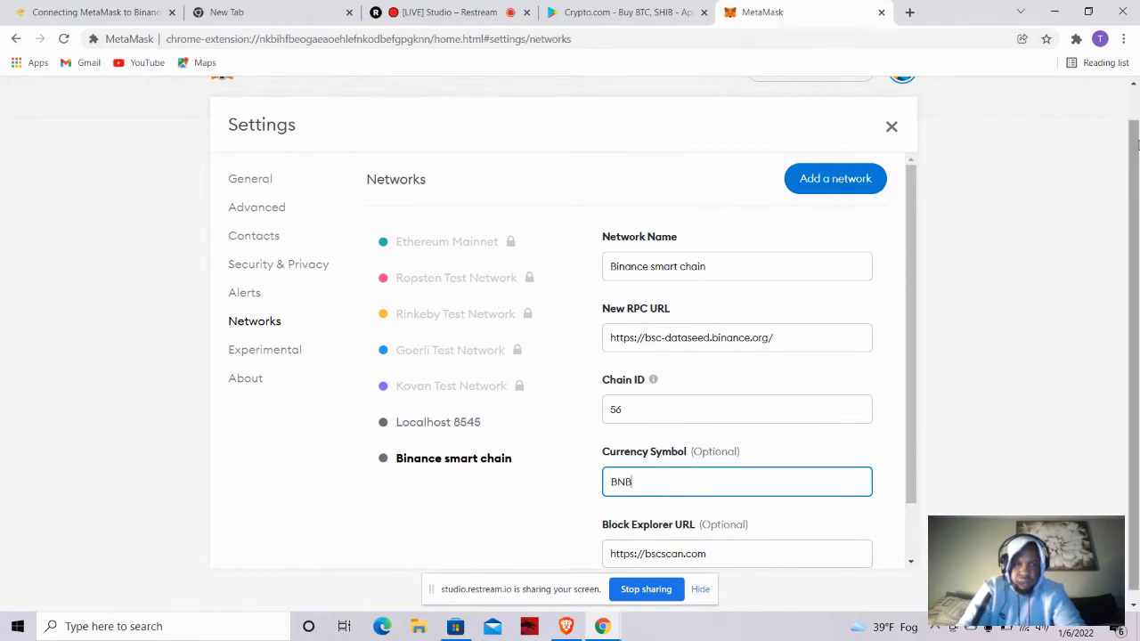
scroll(979, 312, "down", 1)
left_click_drag(917, 399, 918, 450)
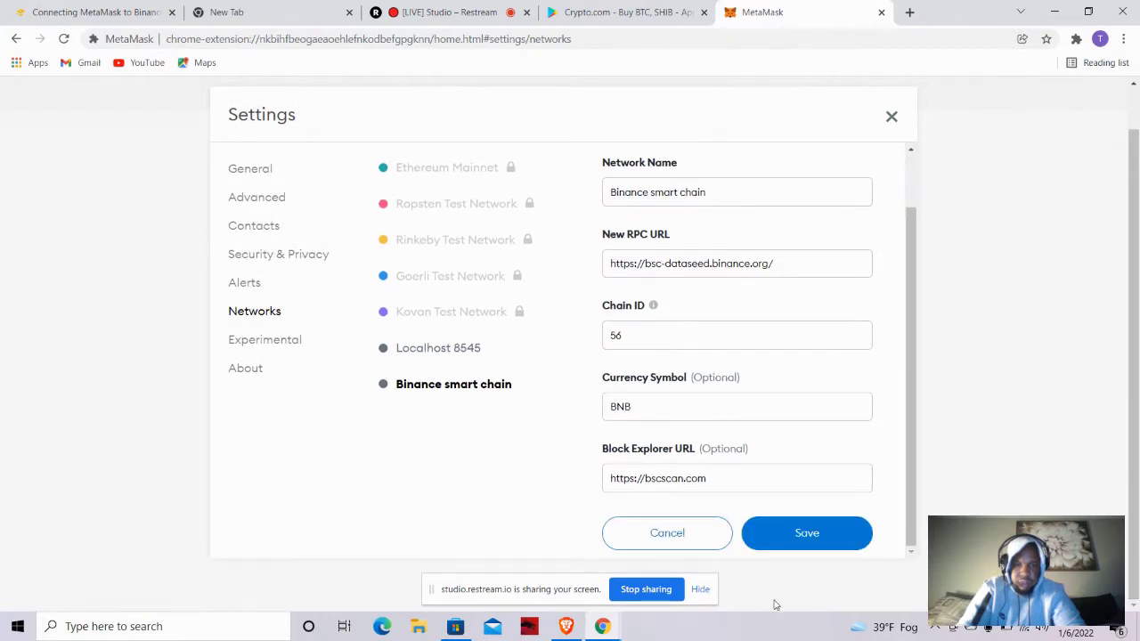
left_click(837, 539)
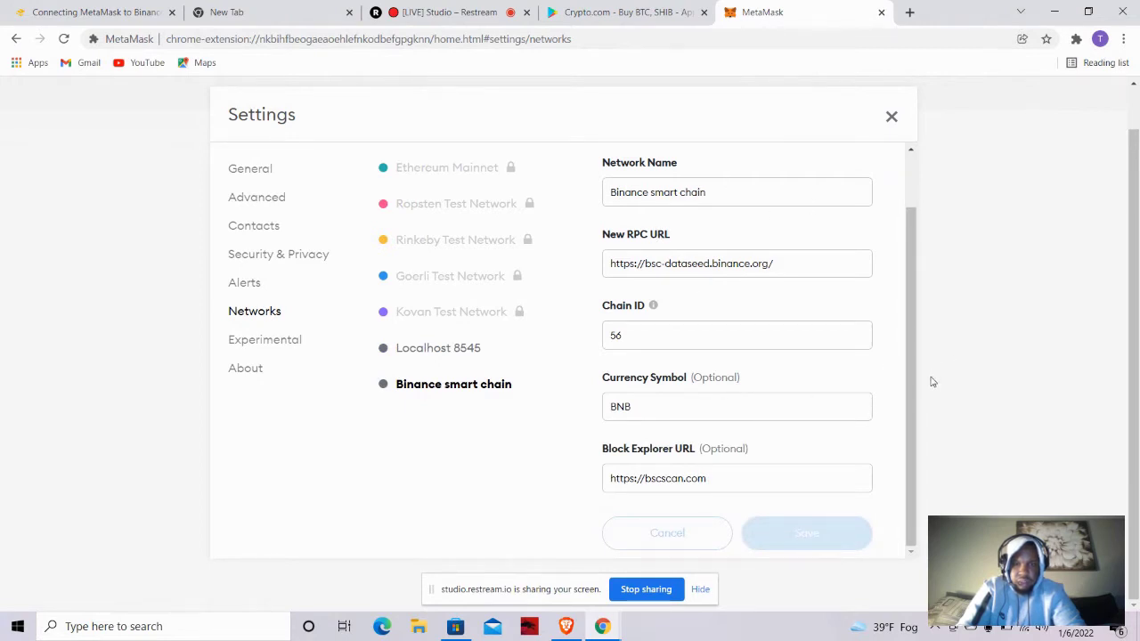
scroll(907, 390, "up", 1)
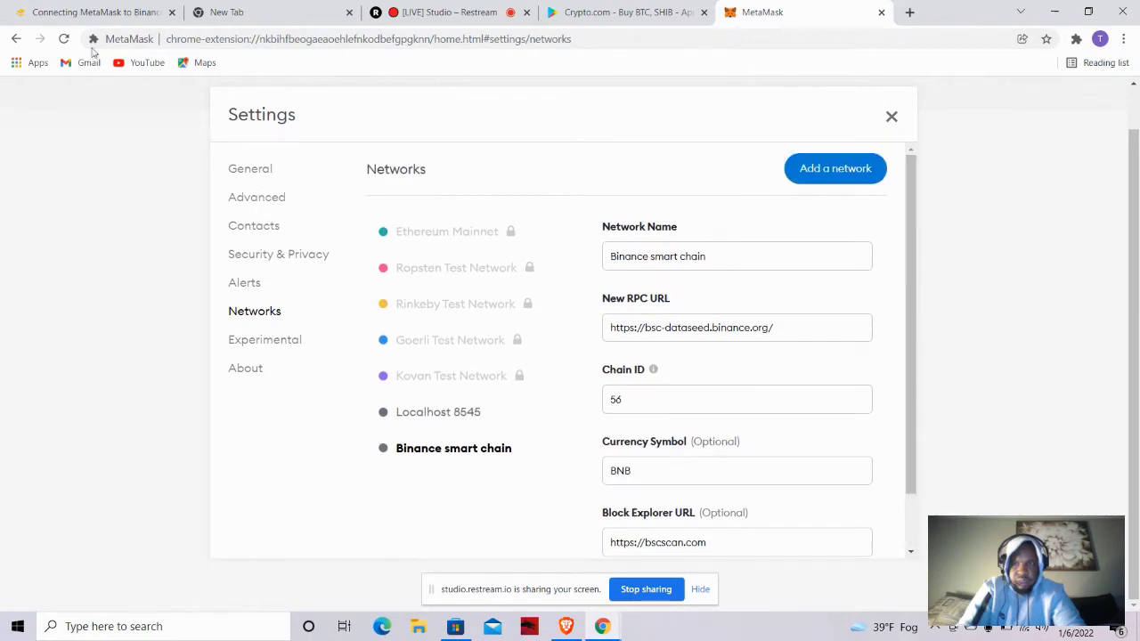
left_click(892, 119)
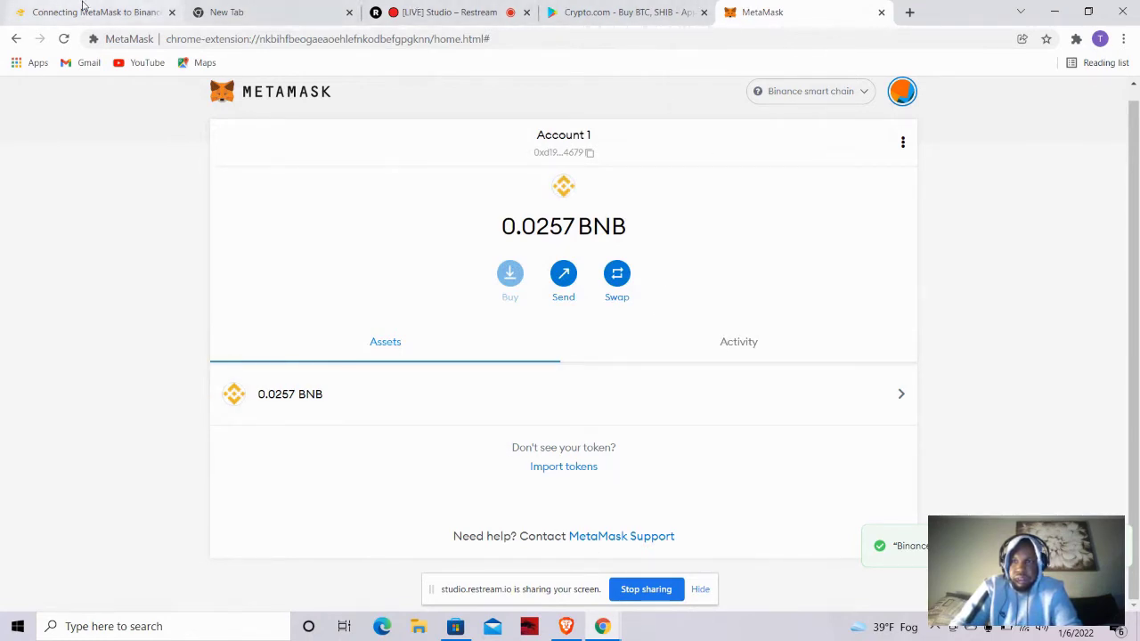
Open pancakeswap.finance in place of the Google Play page and dismiss the phishing warning banner.
left_click(400, 38)
left_click(400, 39)
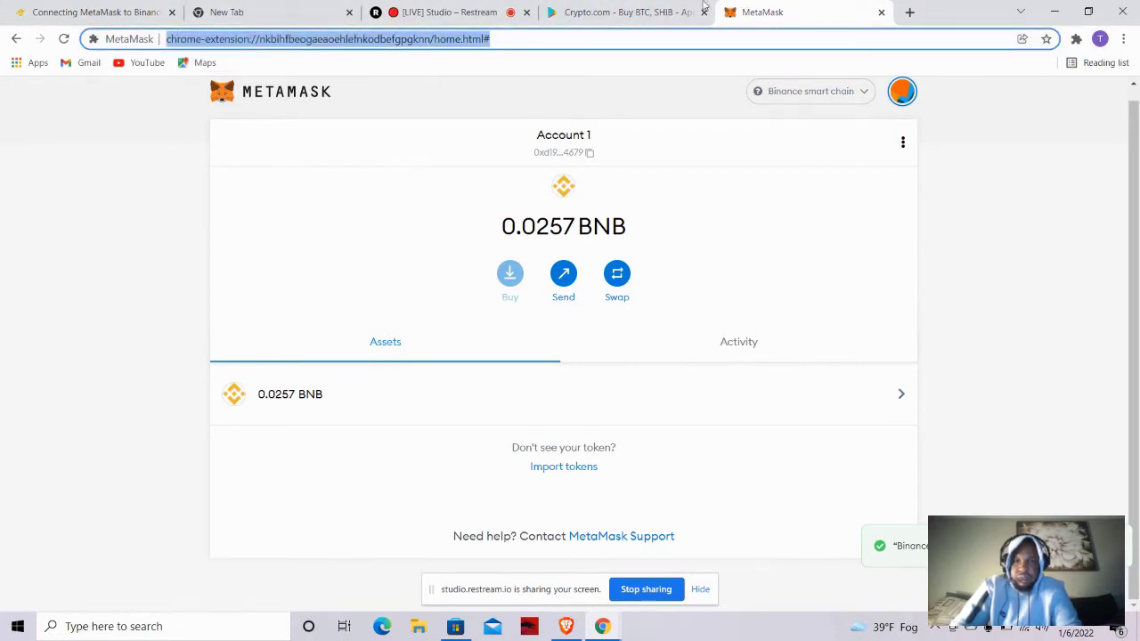
left_click(641, 12)
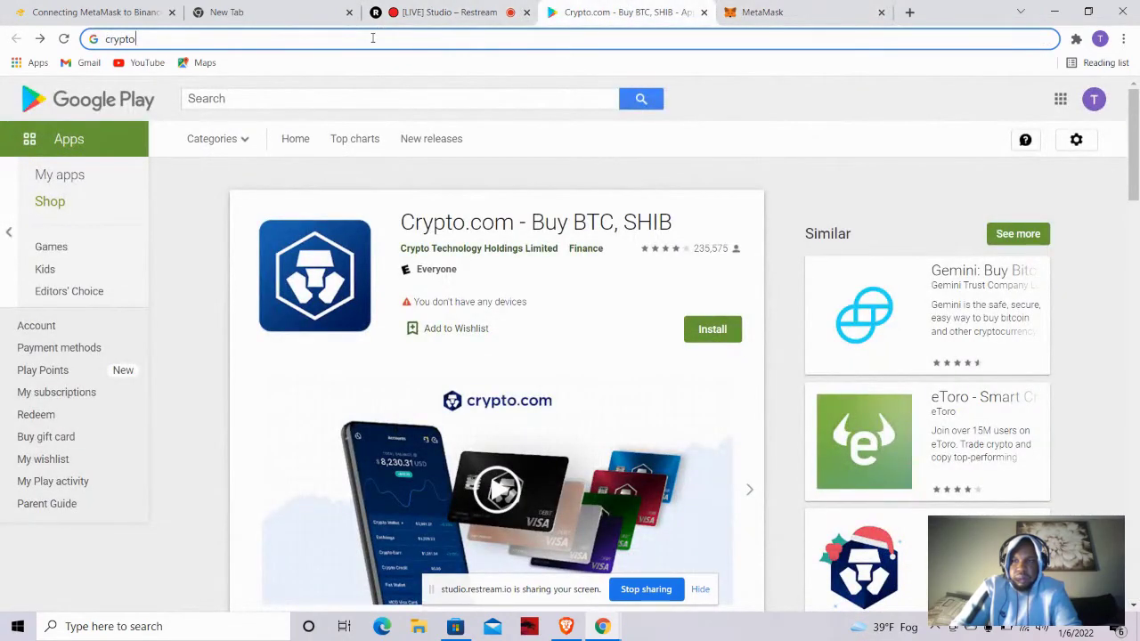
key("BackSpace")
key("BackSpace")
key("BackSpace")
key("BackSpace")
key("BackSpace")
key("BackSpace")
type("j")
key("BackSpace")
type("j")
key("BackSpace")
type("pancan")
key("BackSpace")
type("keswap.")
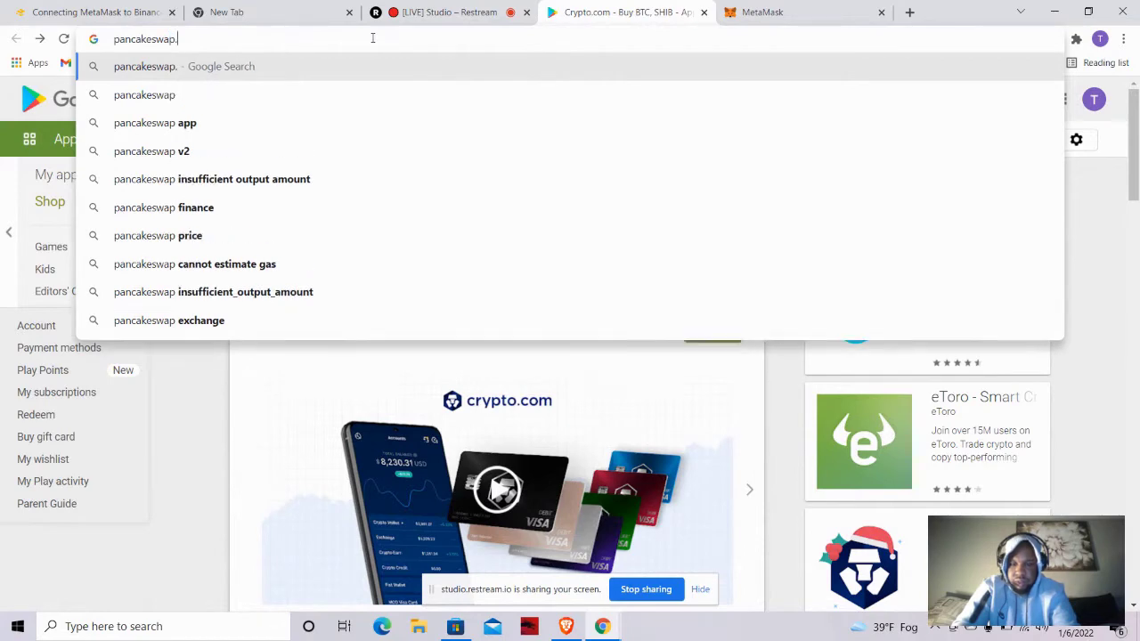
type("finan")
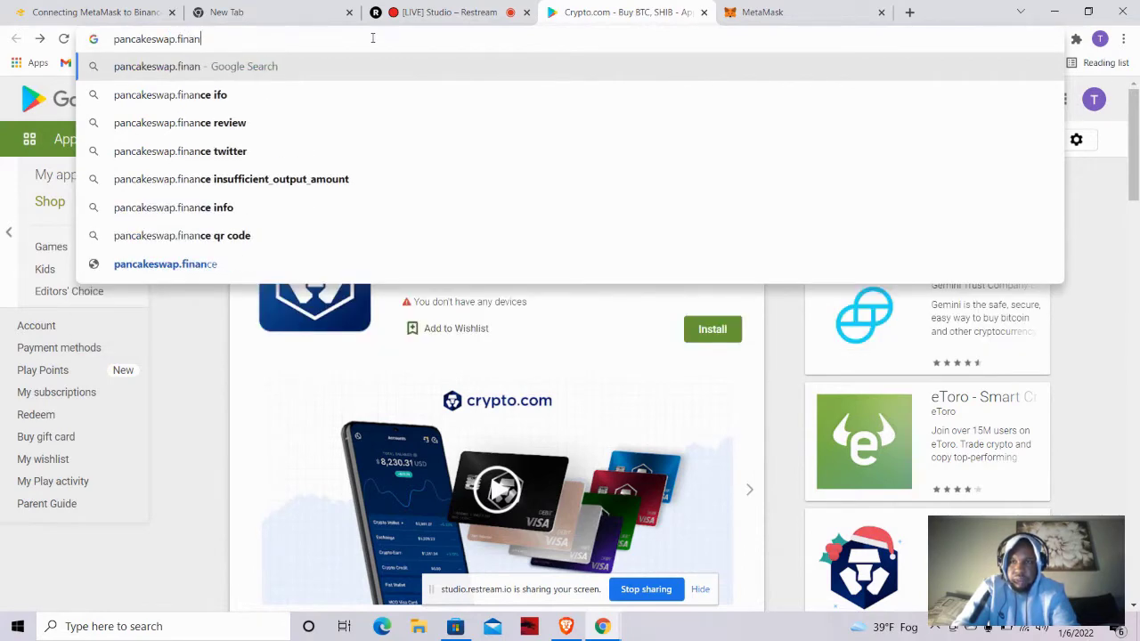
type("ce")
key("Return")
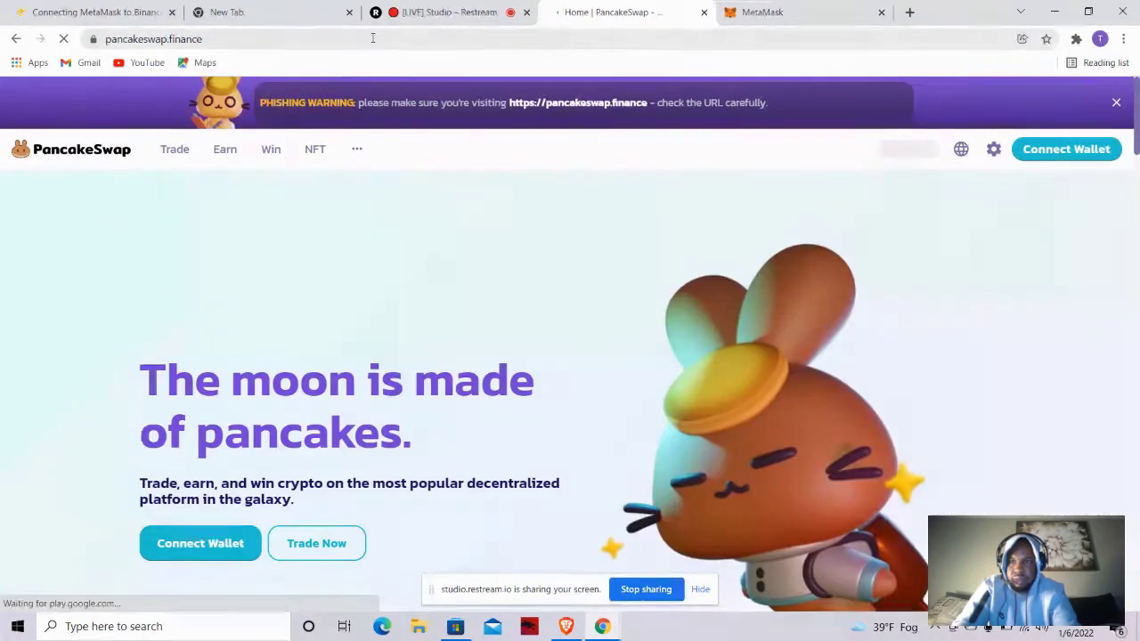
left_click(1115, 103)
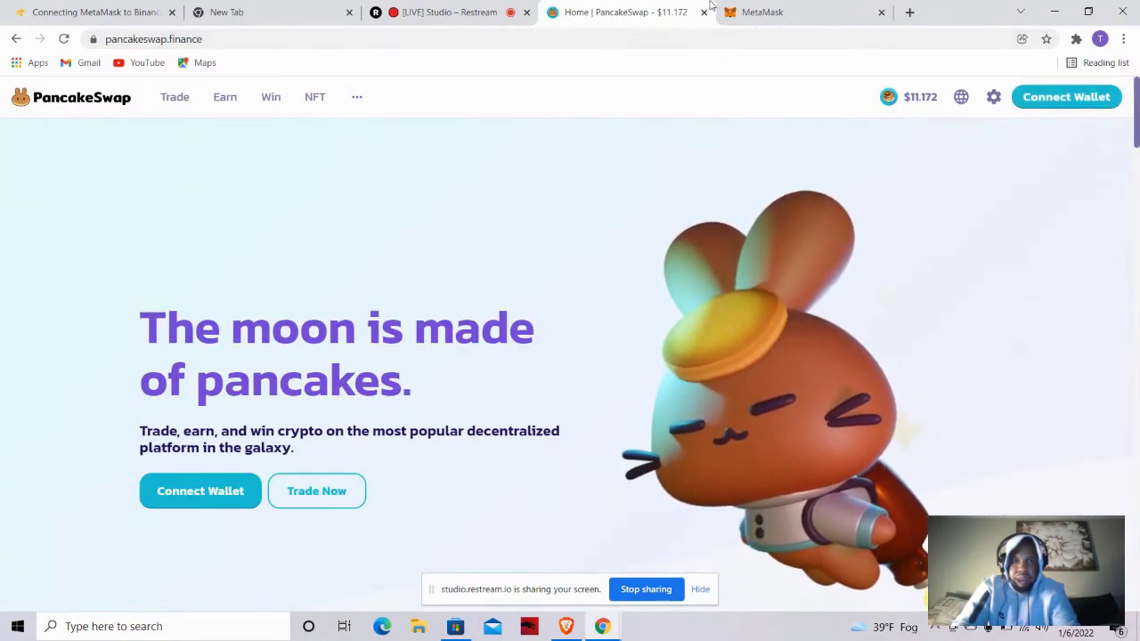
Switch the MetaMask wallet to Ethereum Mainnet and back to Binance smart chain.
left_click(763, 11)
left_click(777, 98)
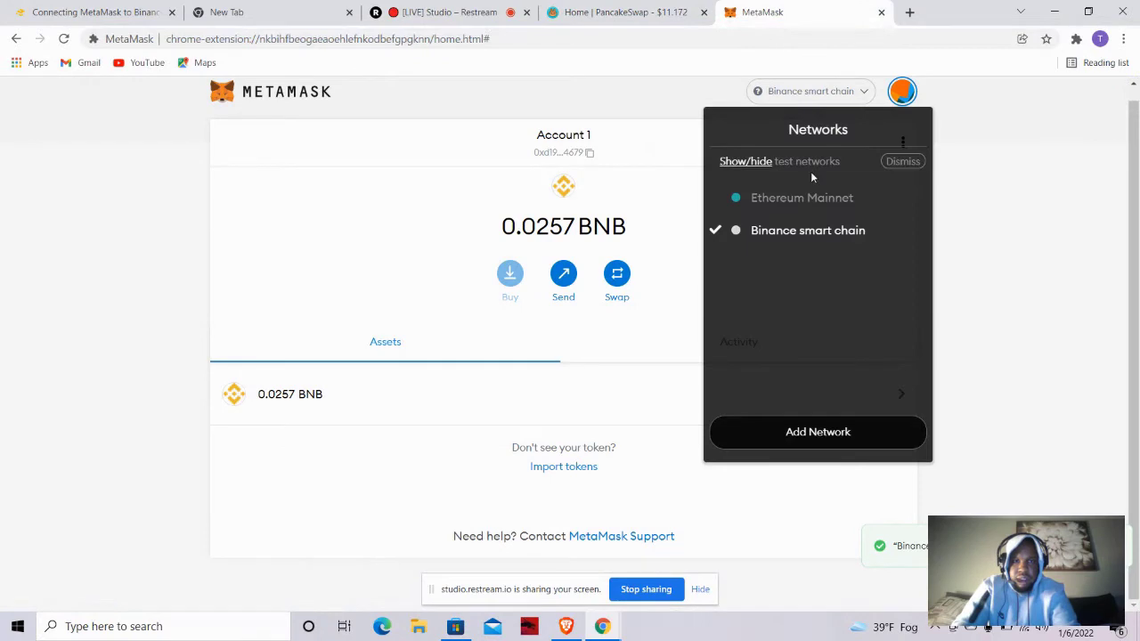
left_click(812, 203)
left_click(819, 98)
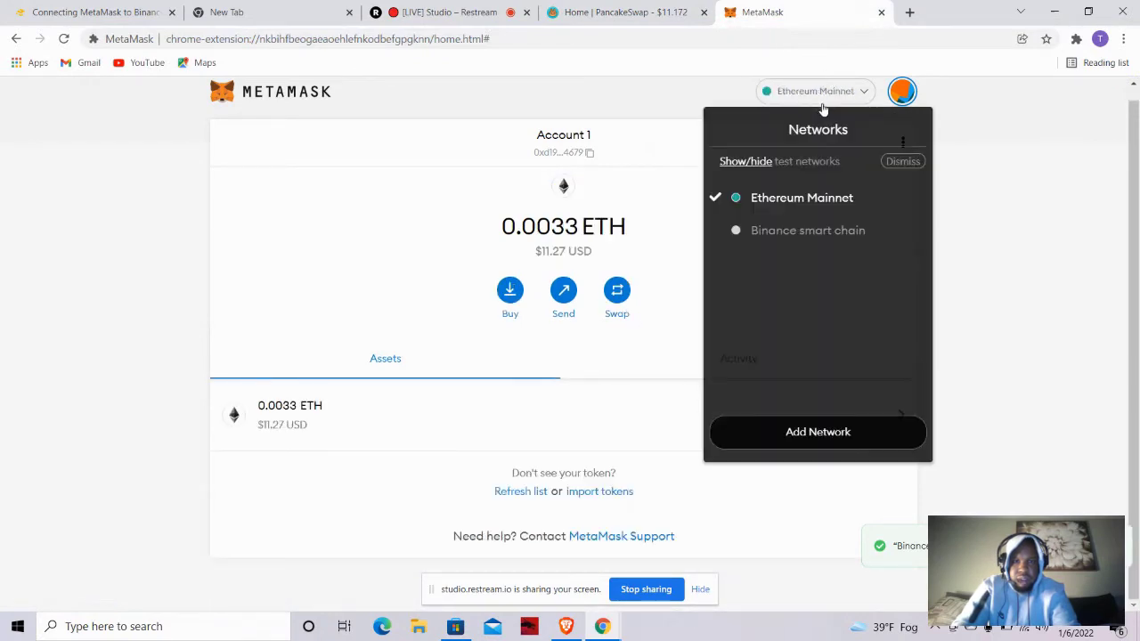
left_click(822, 233)
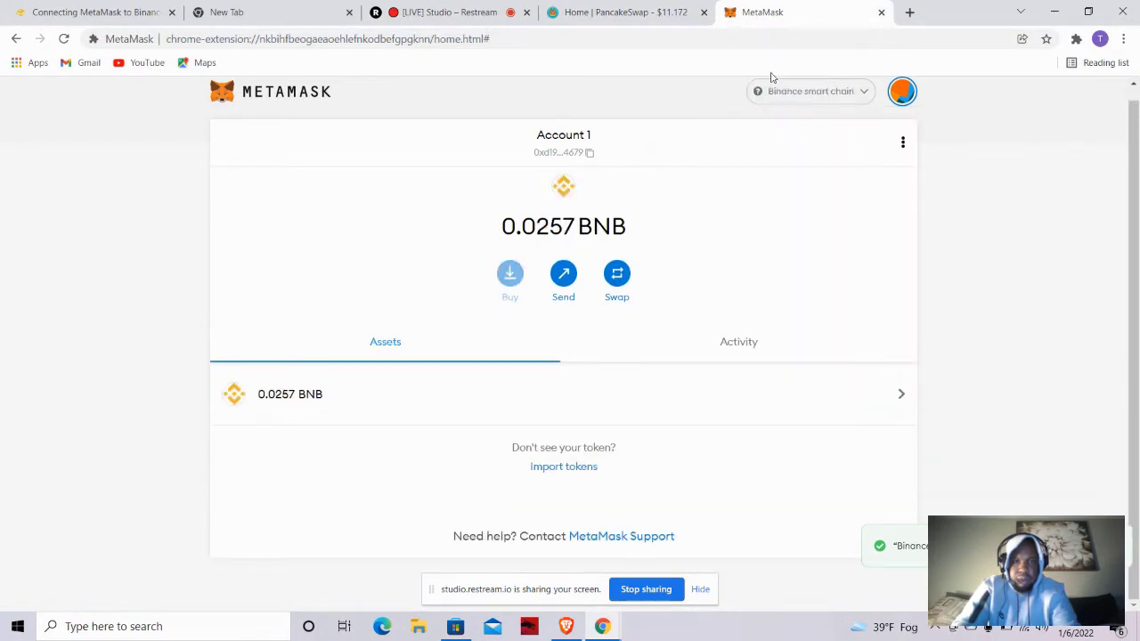
Connect Account 1 of the MetaMask wallet to PancakeSwap and open the token exchange page.
left_click(614, 26)
left_click(1062, 96)
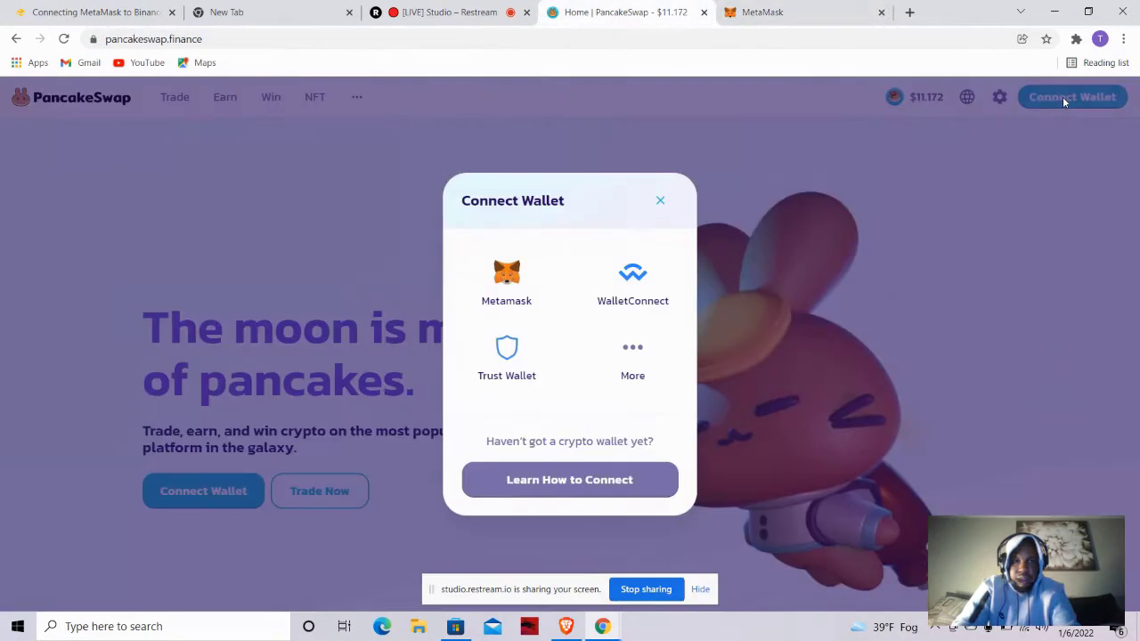
left_click(506, 281)
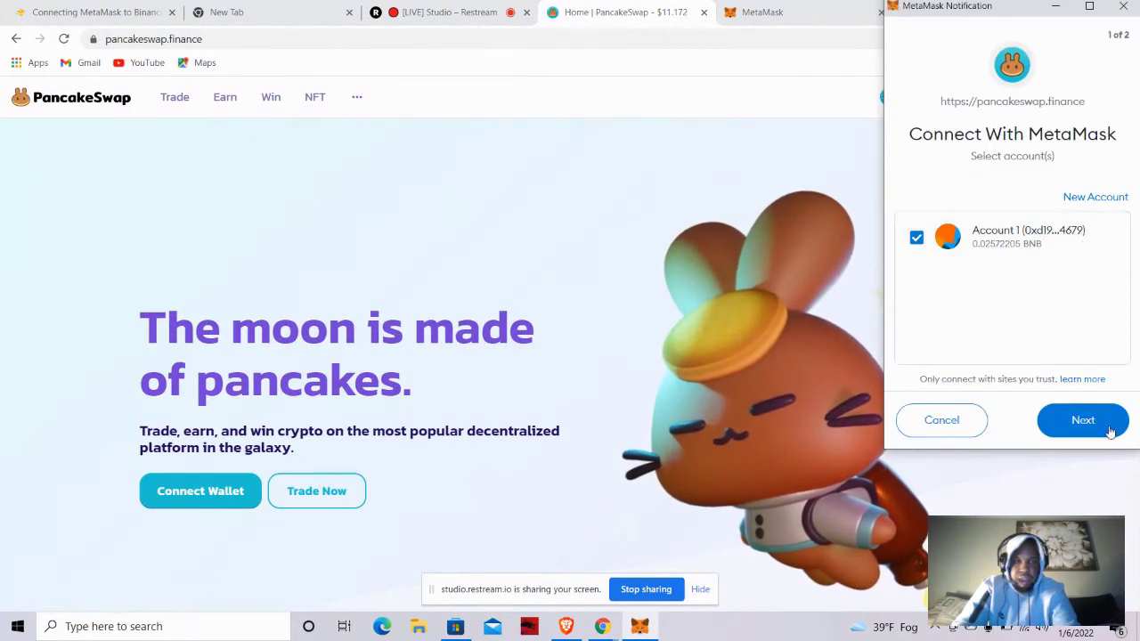
left_click(1111, 432)
left_click(1048, 418)
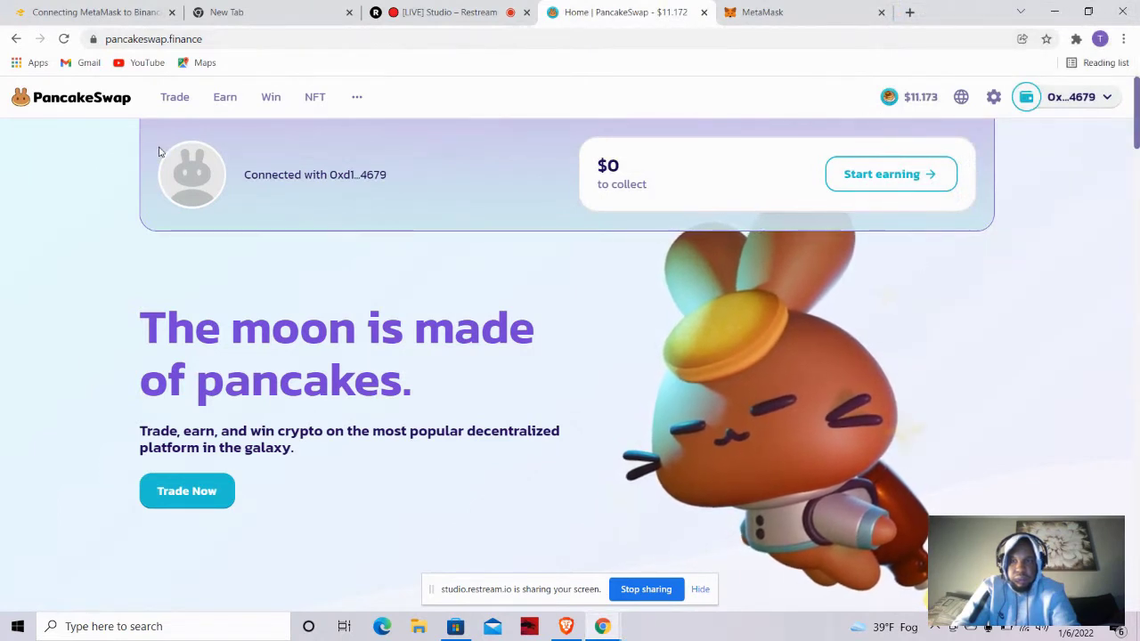
left_click(187, 100)
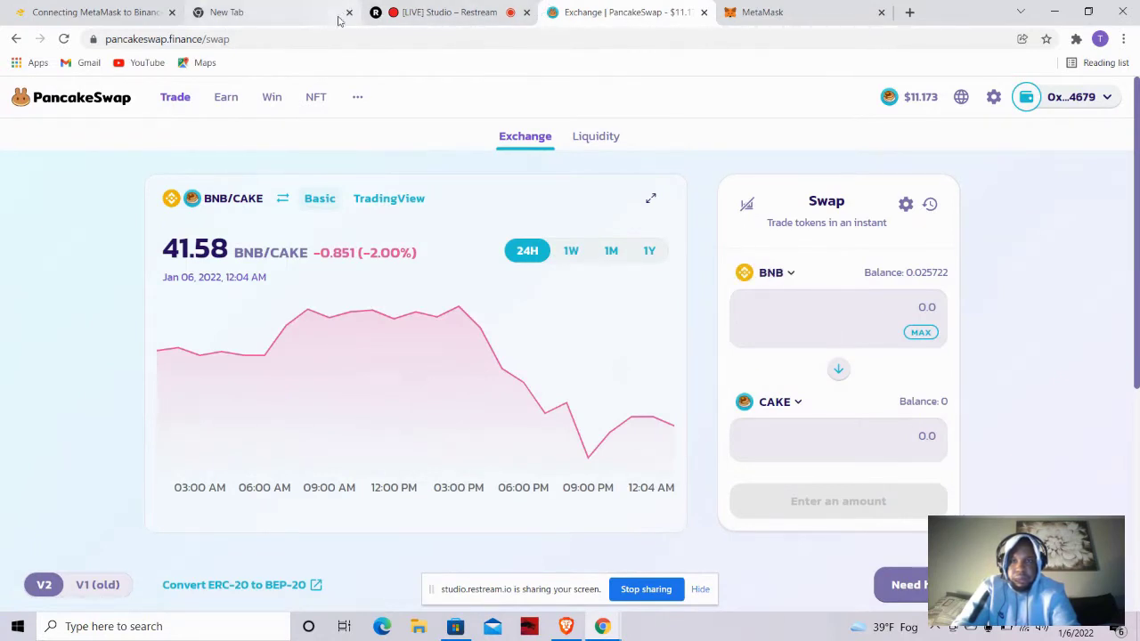
Search the web for coinmarketcap in the empty browser tab and open the CoinMarketCap home page.
left_click(293, 12)
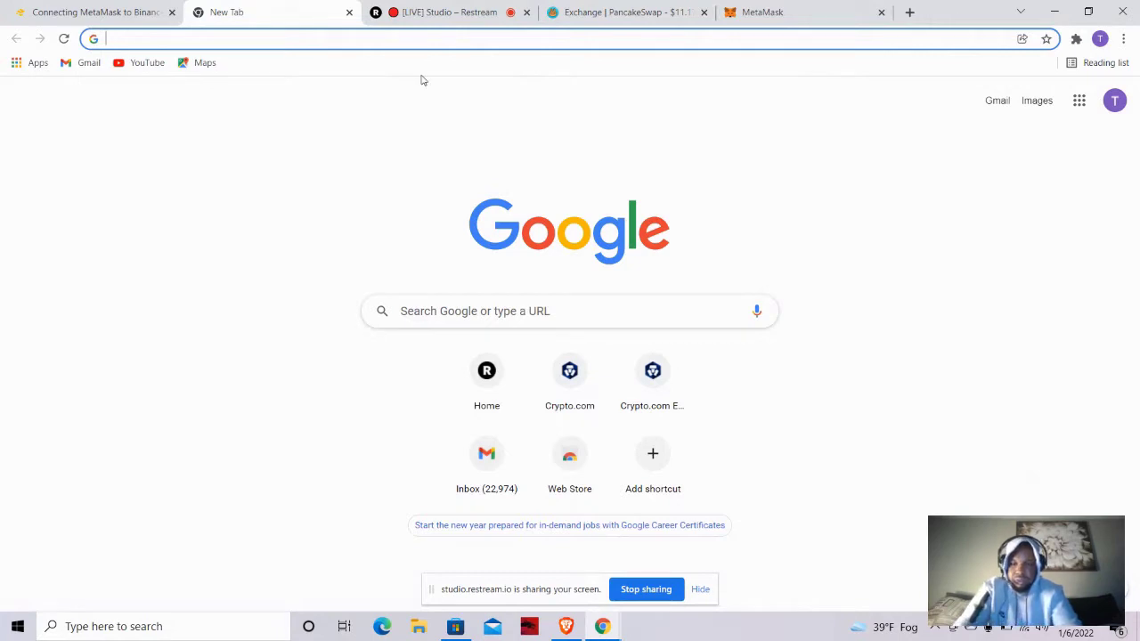
type("coinma")
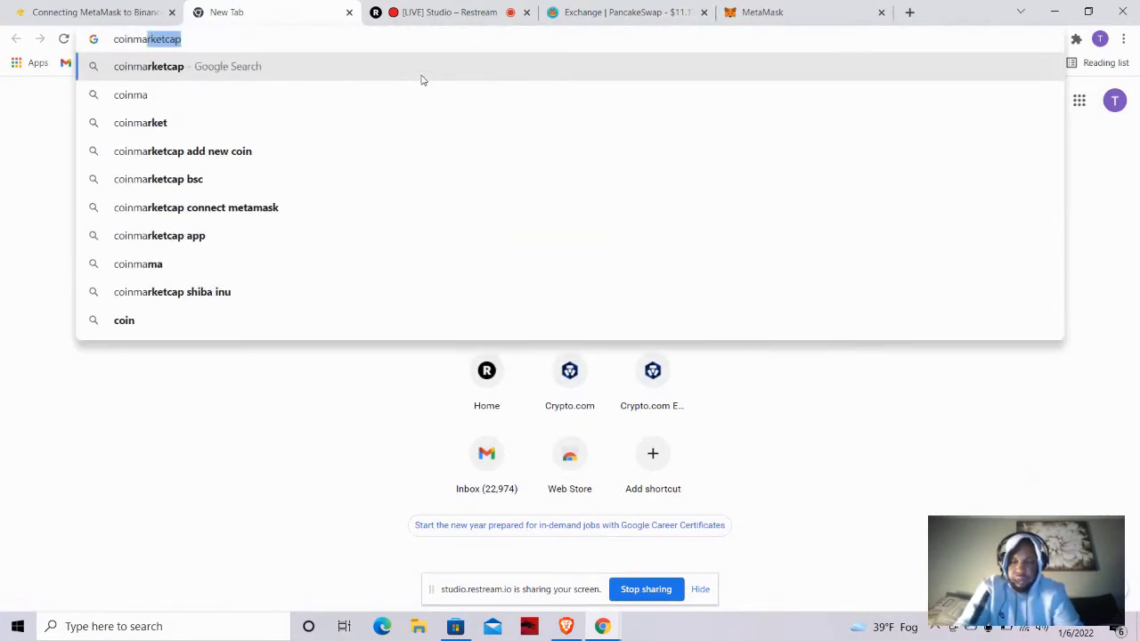
type("rketc")
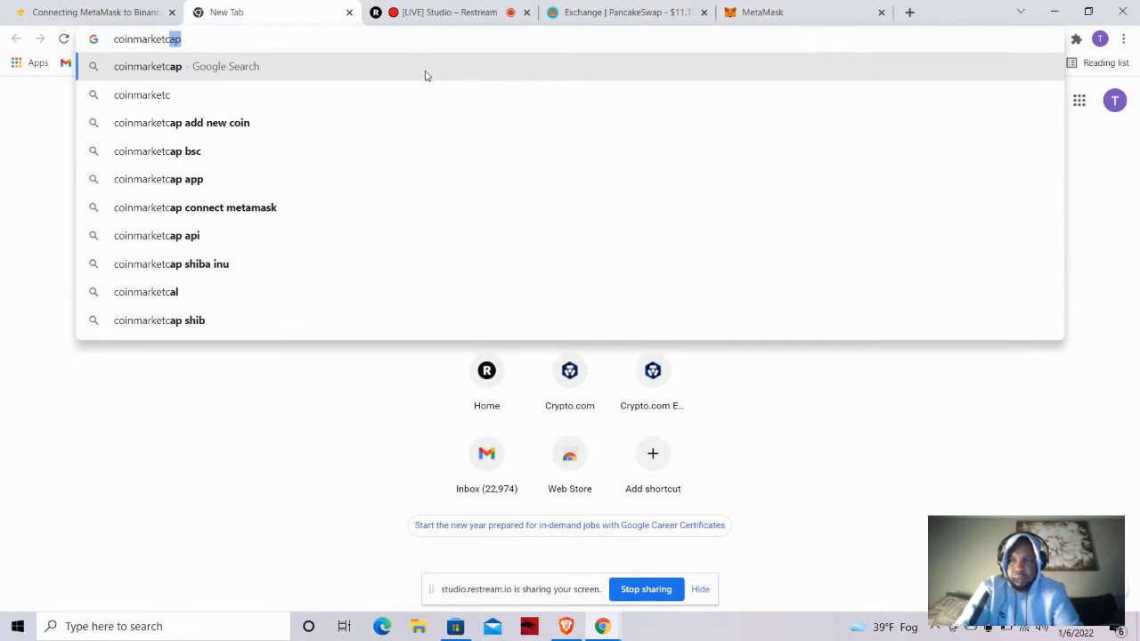
key("Return")
left_click(275, 244)
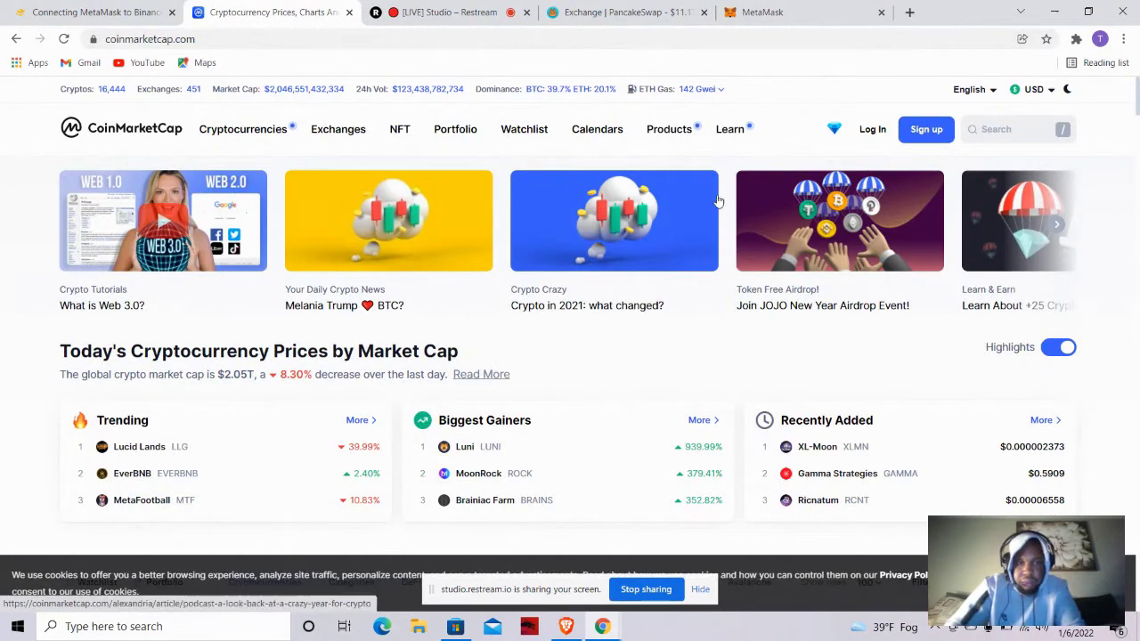
Search CoinMarketCap for zeld and open the Zelda Inu (ZLDA) page.
left_click(996, 129)
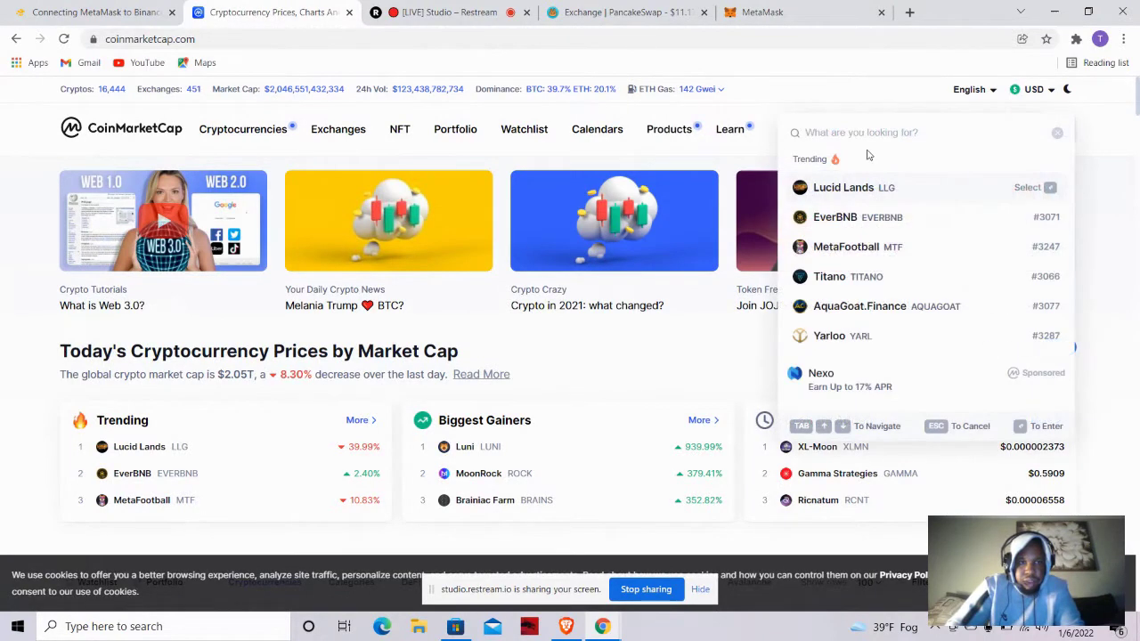
type("zeld")
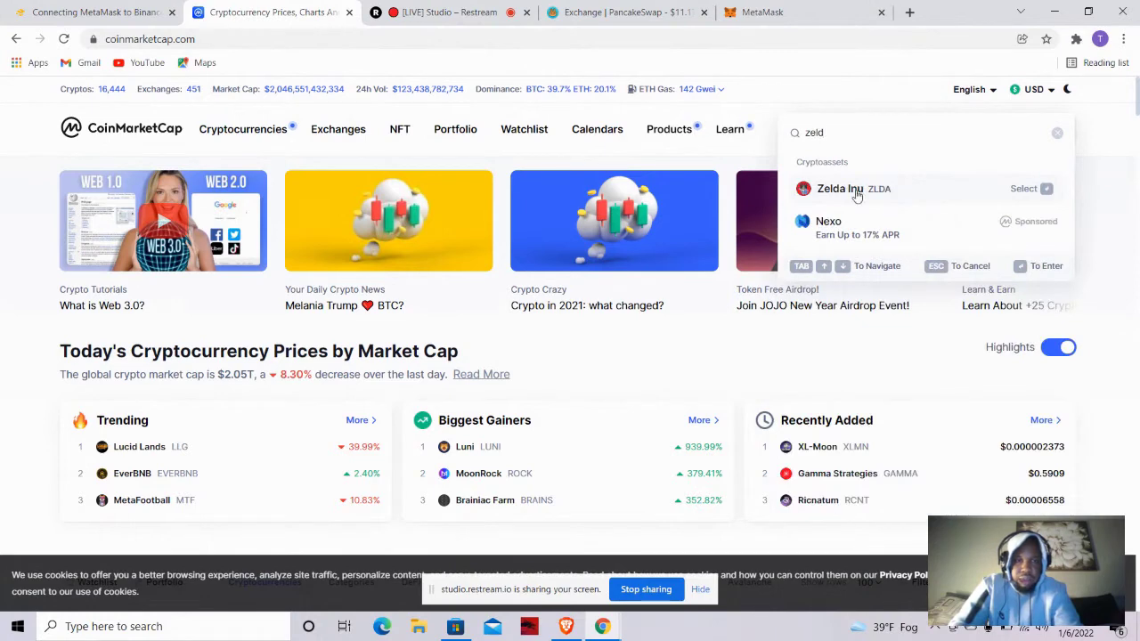
left_click(872, 190)
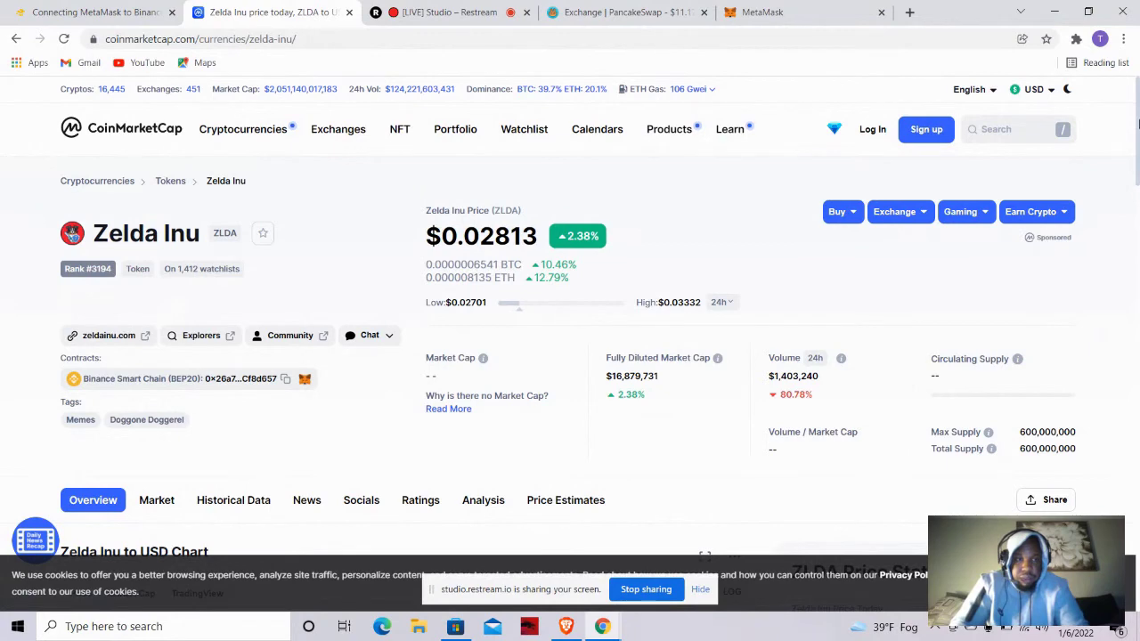
Add the ZLDA token to the MetaMask wallet from its CoinMarketCap page and view the wallet's assets.
scroll(921, 162, "down", 2)
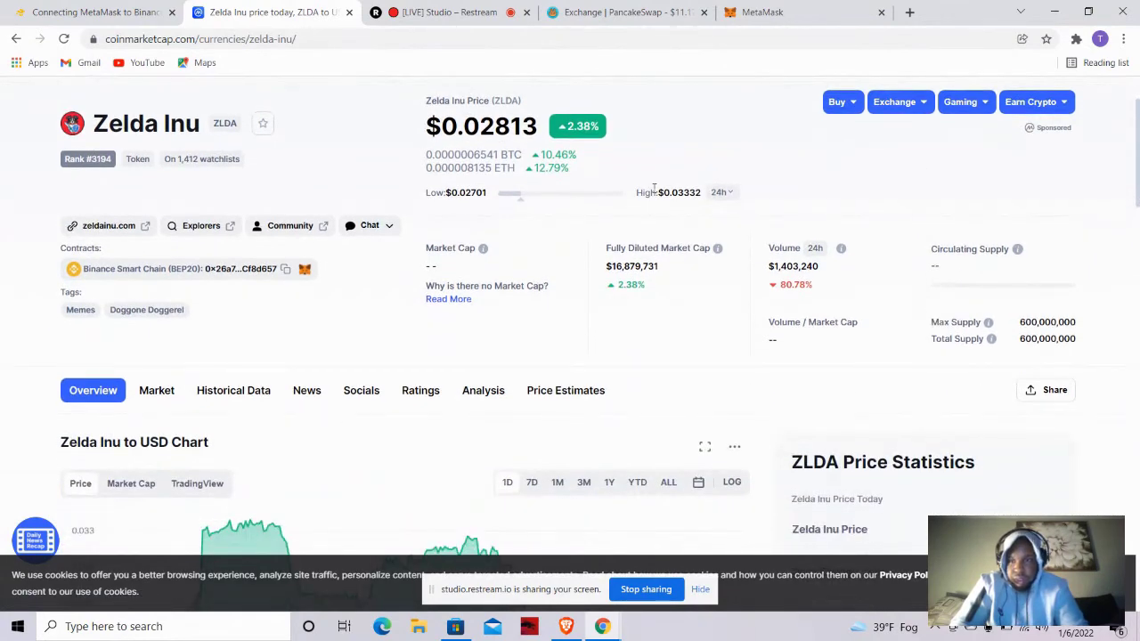
left_click(305, 269)
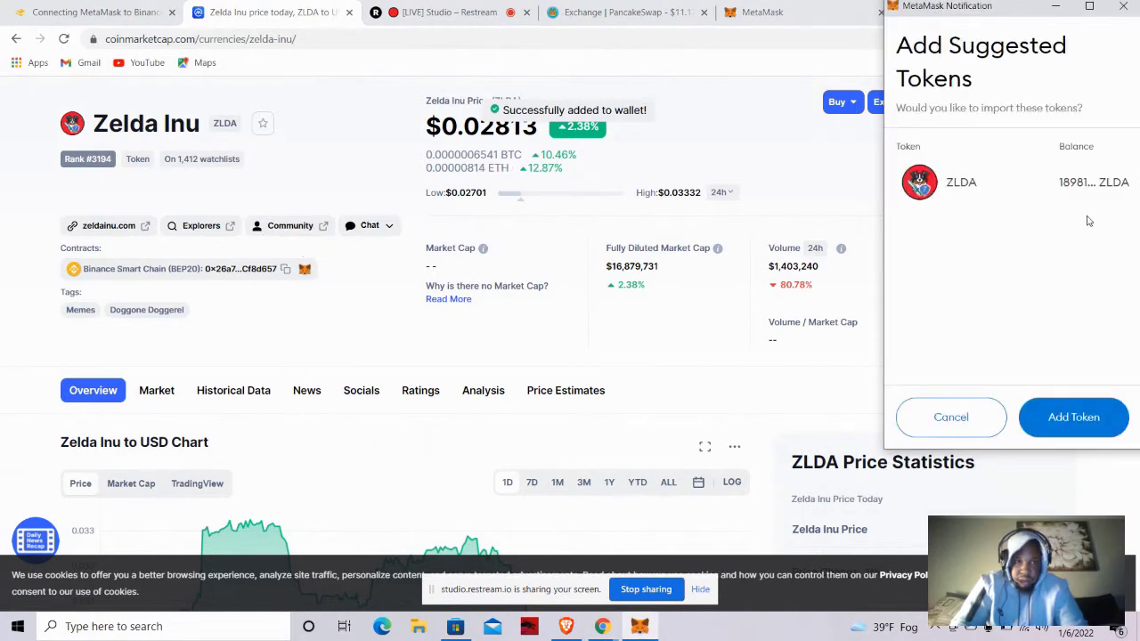
left_click(1066, 419)
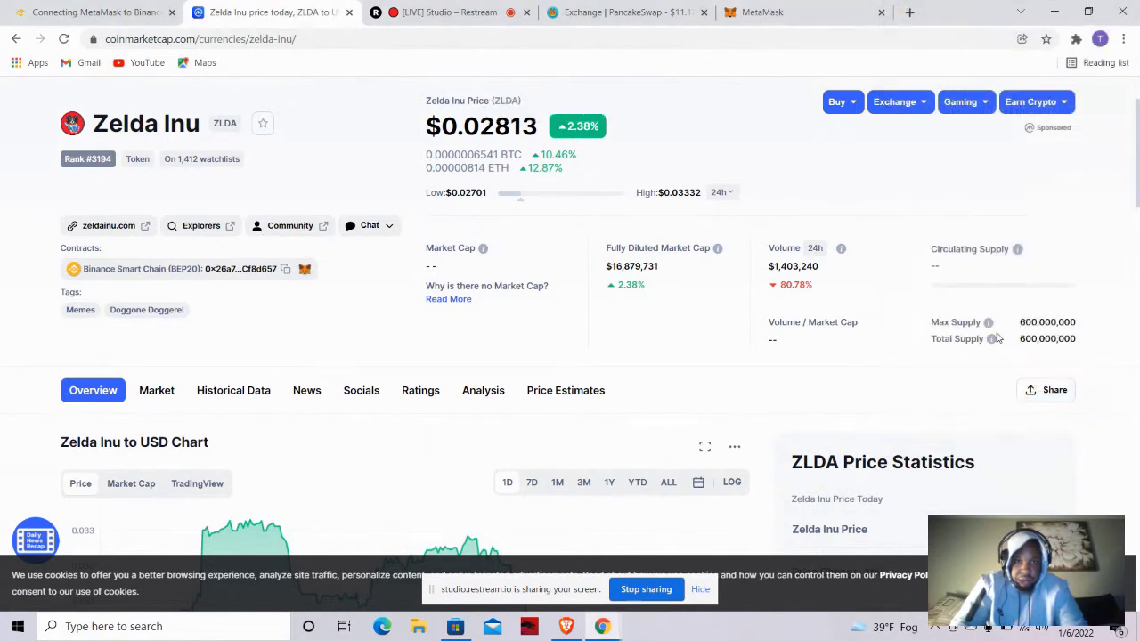
left_click(766, 11)
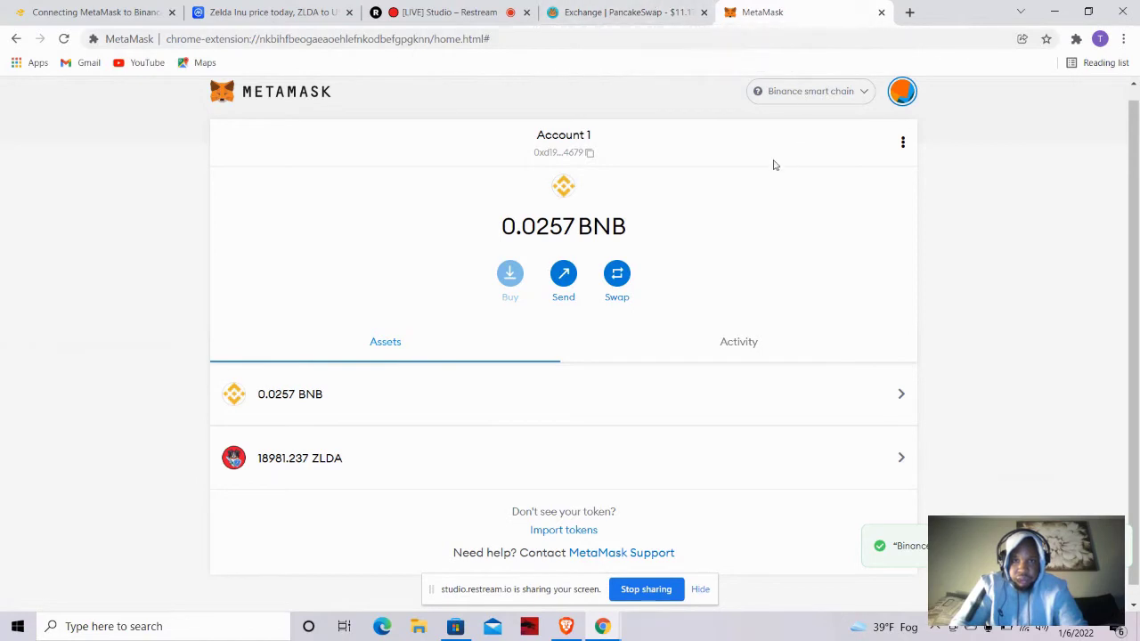
Switch to PancakeSwap and search for zlda among the tokens to swap from.
left_click(616, 11)
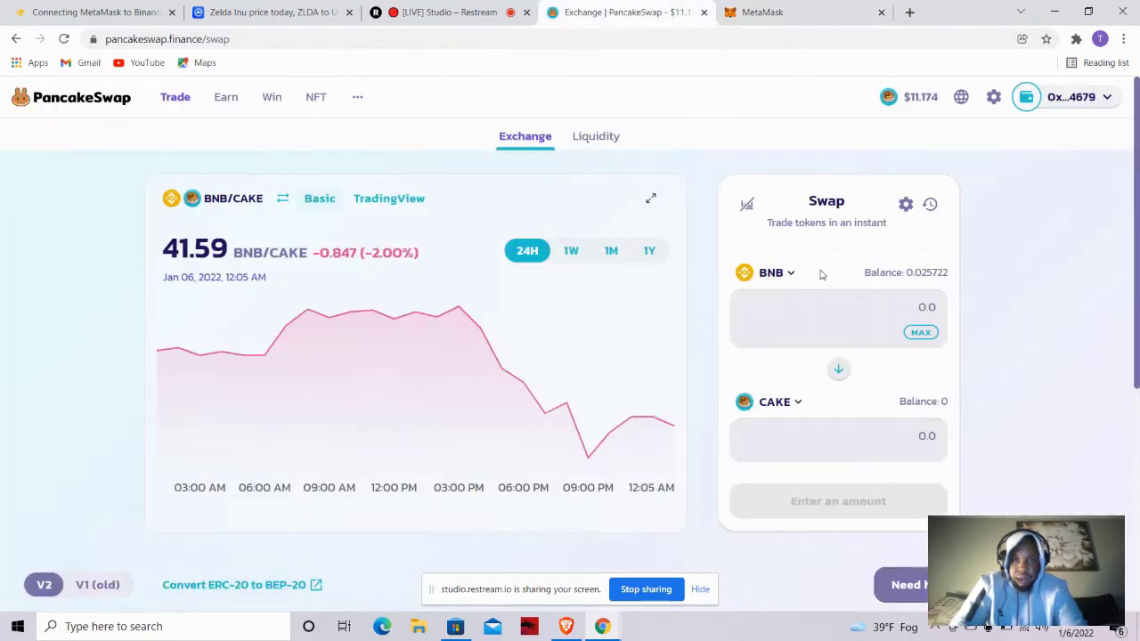
left_click(755, 274)
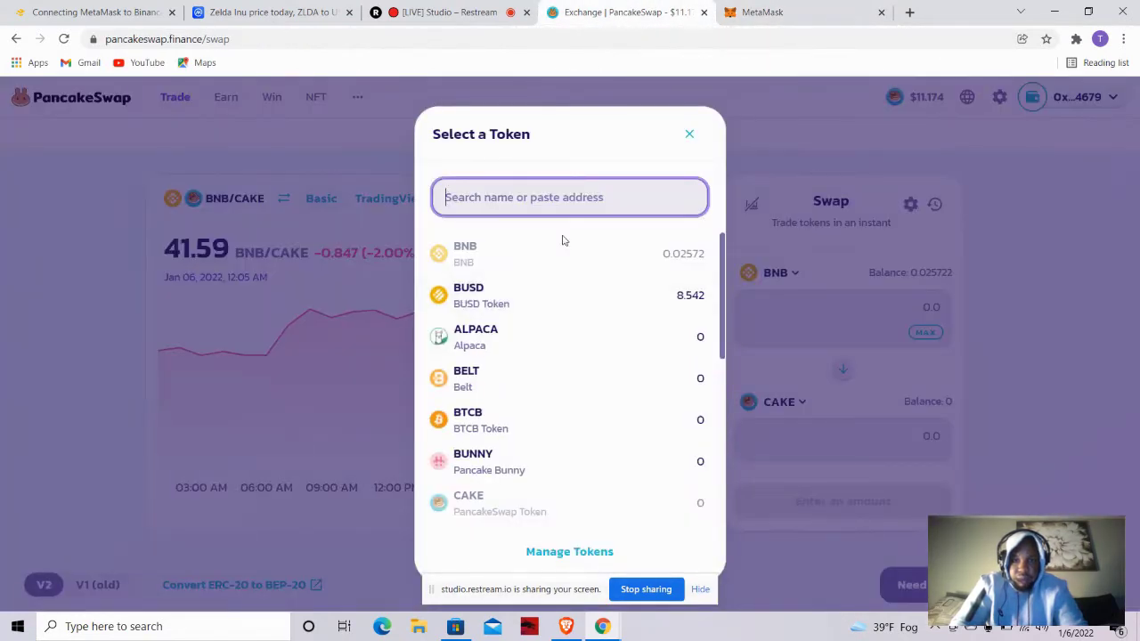
type("zld")
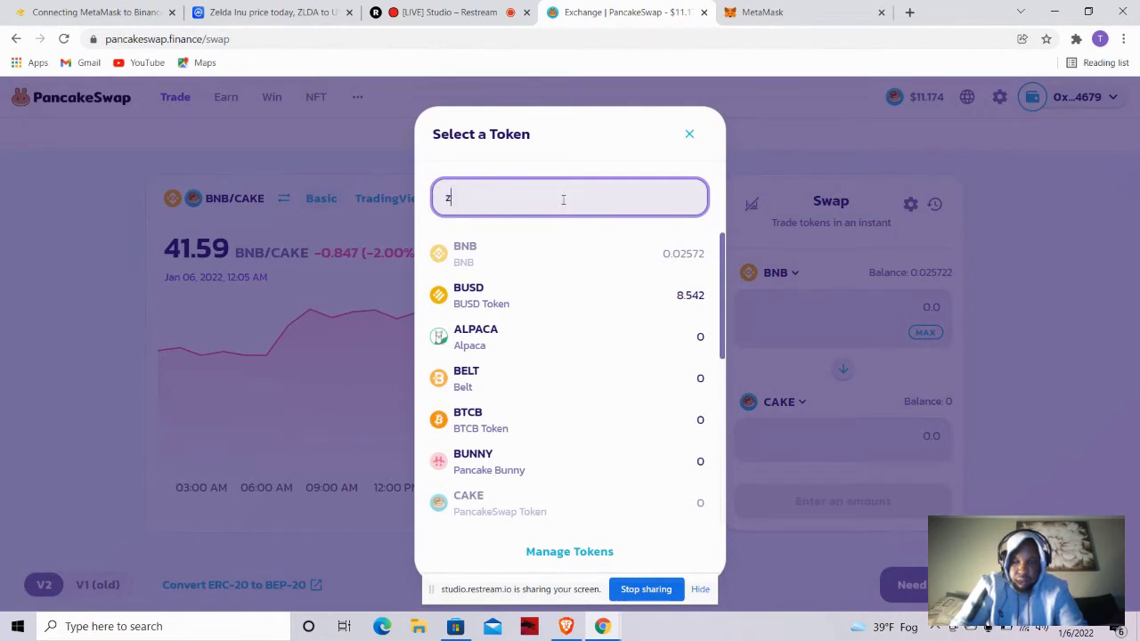
type("a")
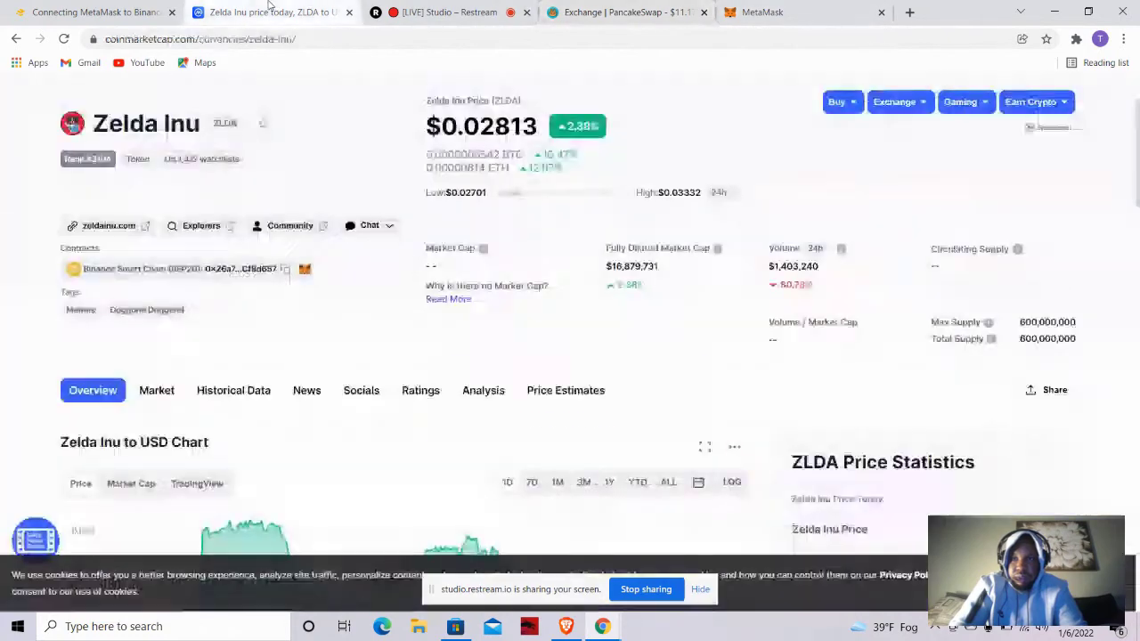
Copy Zelda Inu's contract address from CoinMarketCap and paste it into PancakeSwap's token search in place of zlda.
left_click(272, 12)
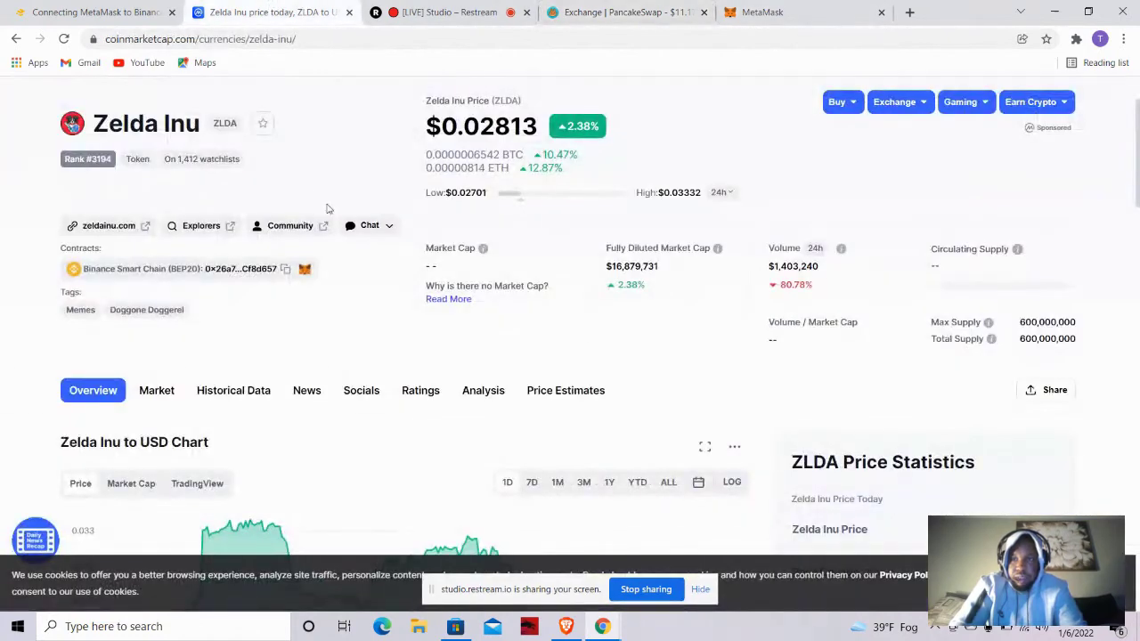
left_click(285, 270)
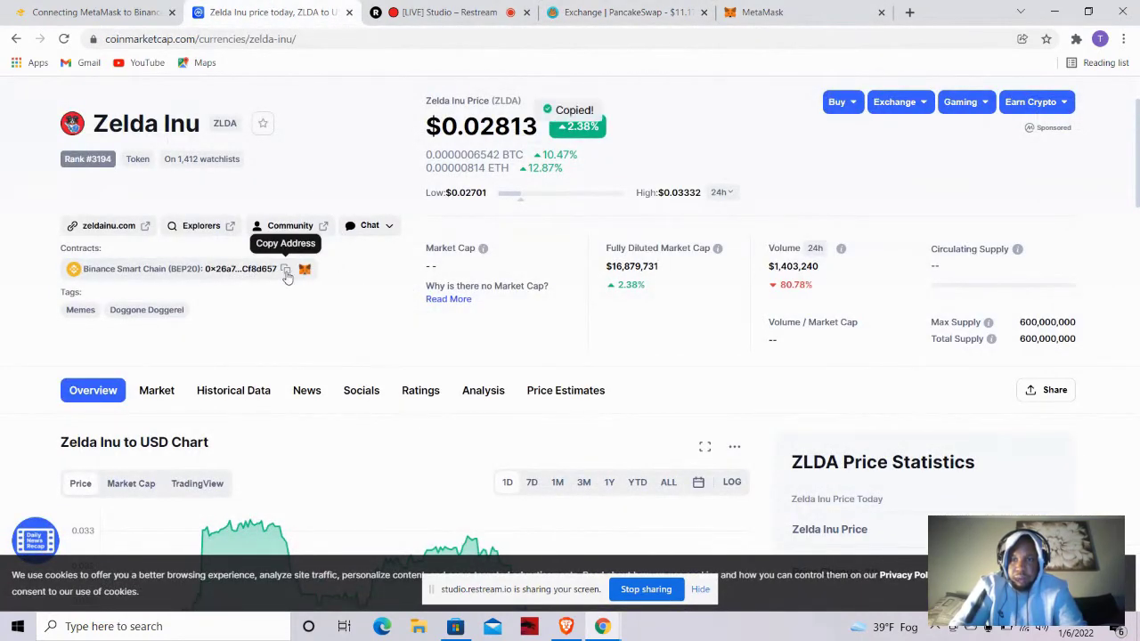
left_click(606, 11)
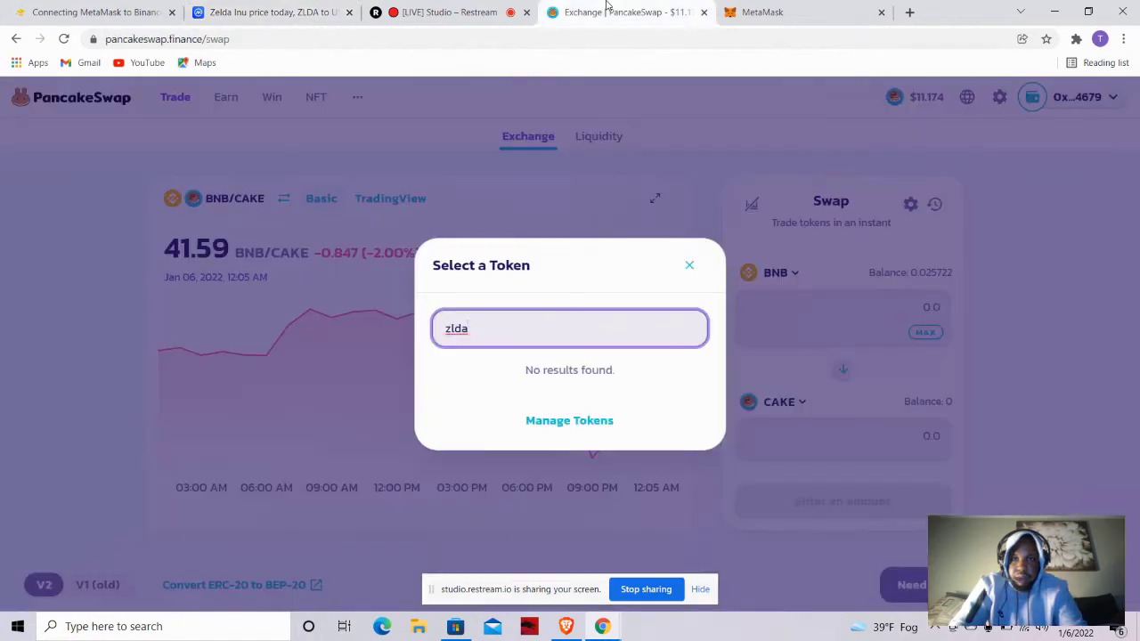
key("BackSpace")
key("BackSpace")
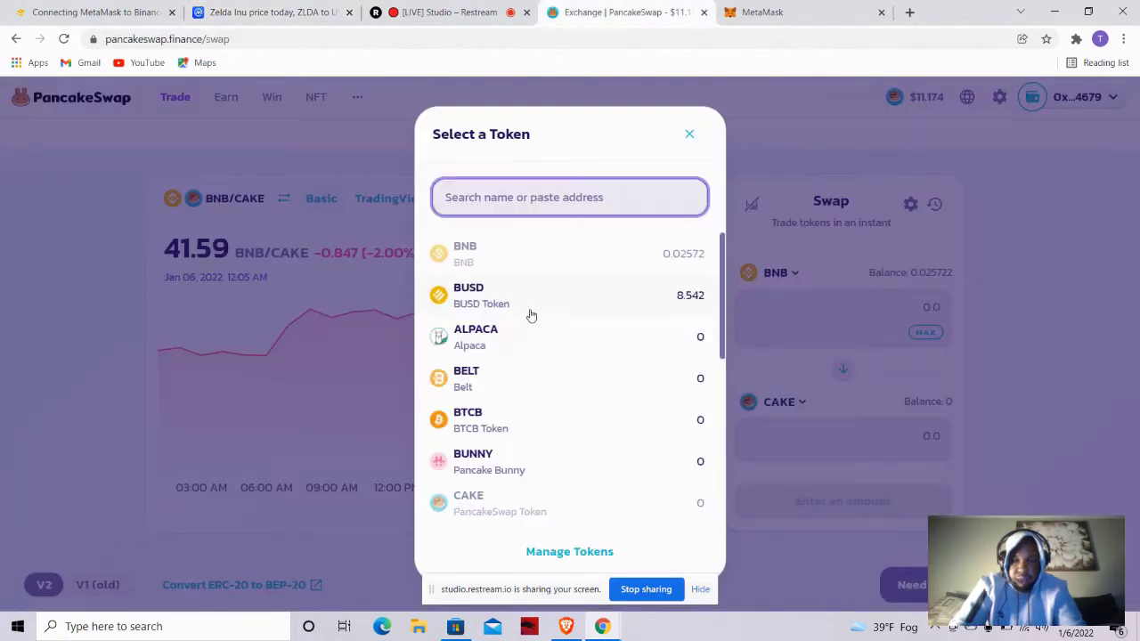
right_click(561, 188)
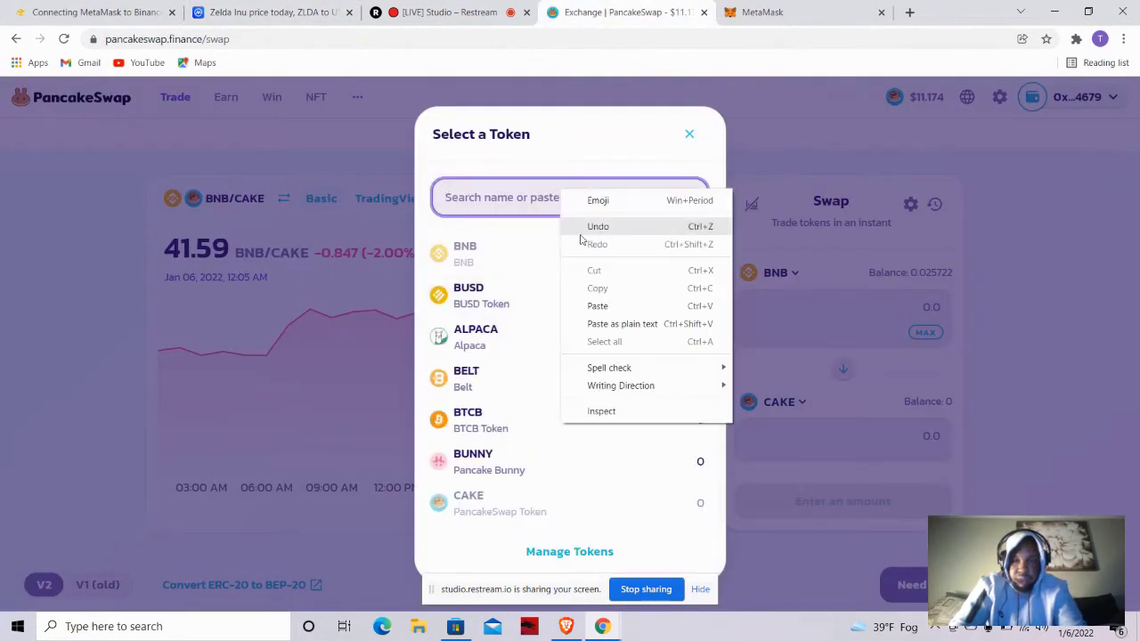
left_click(612, 309)
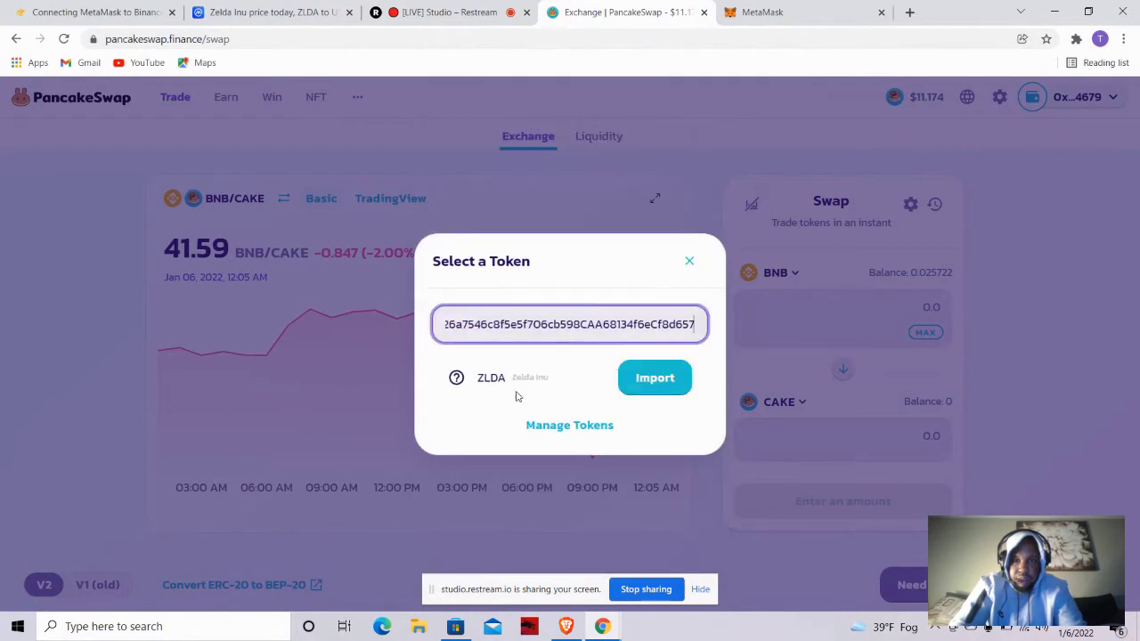
Import Zelda Inu (ZLDA) as the token to swap from, acknowledging the unknown-source warning.
left_click(635, 394)
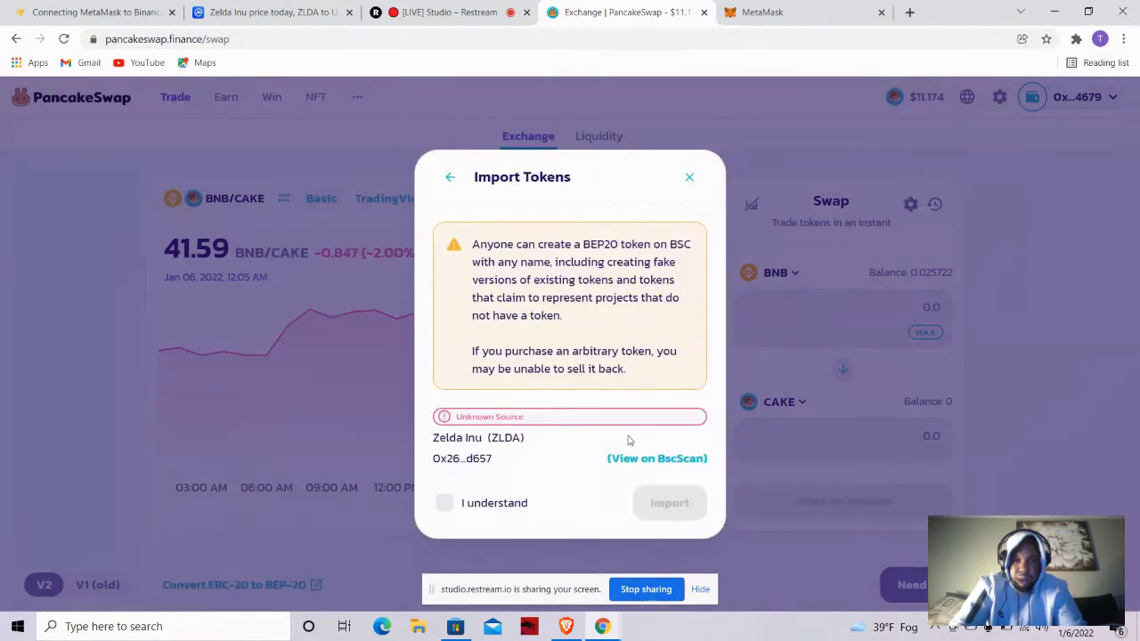
left_click(443, 502)
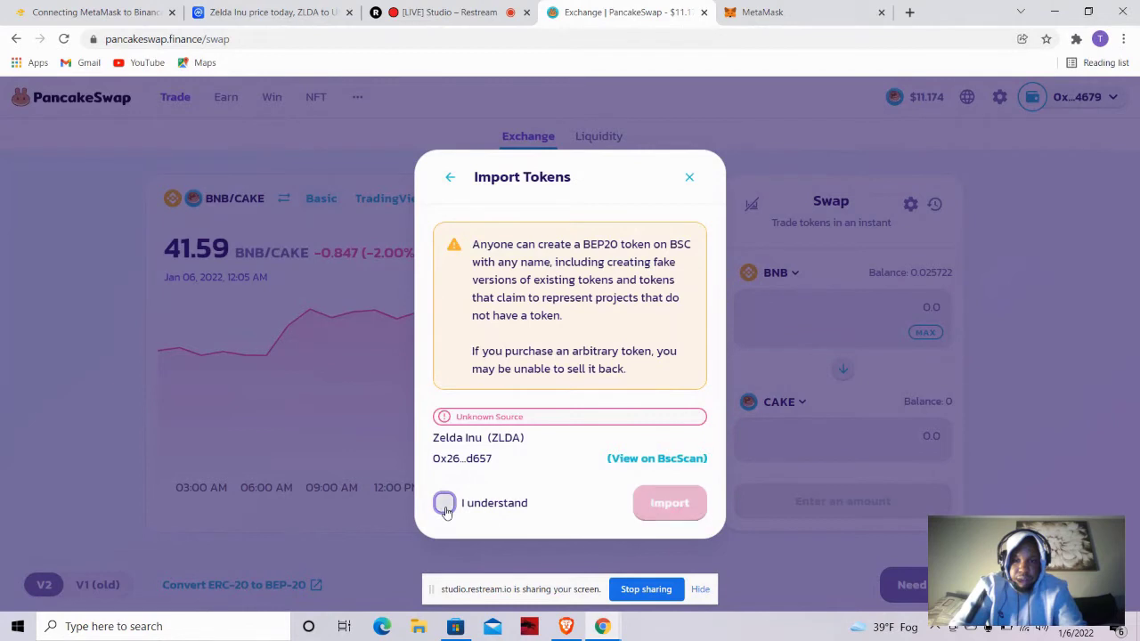
left_click(681, 517)
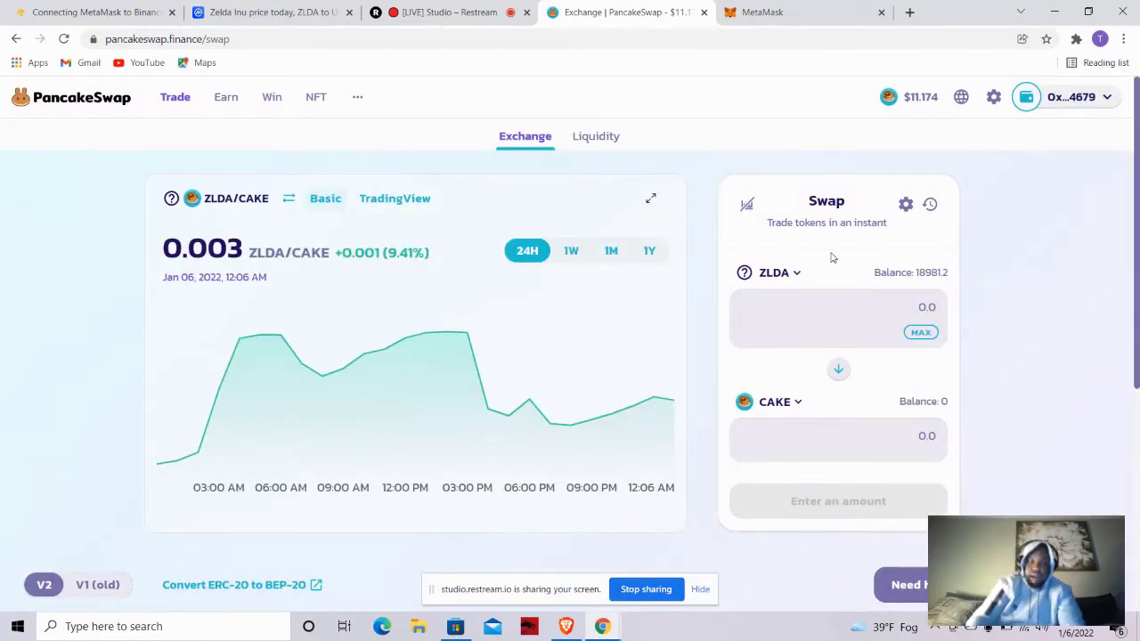
Look through the token choices for the receiving and the paying side of the swap.
left_click(770, 402)
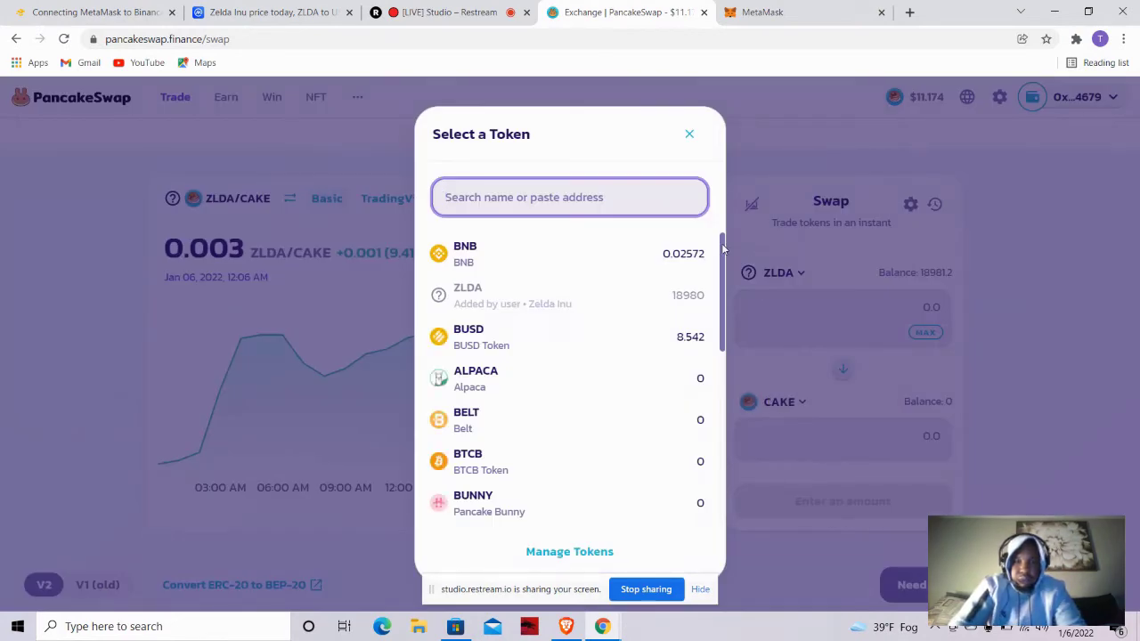
left_click(689, 134)
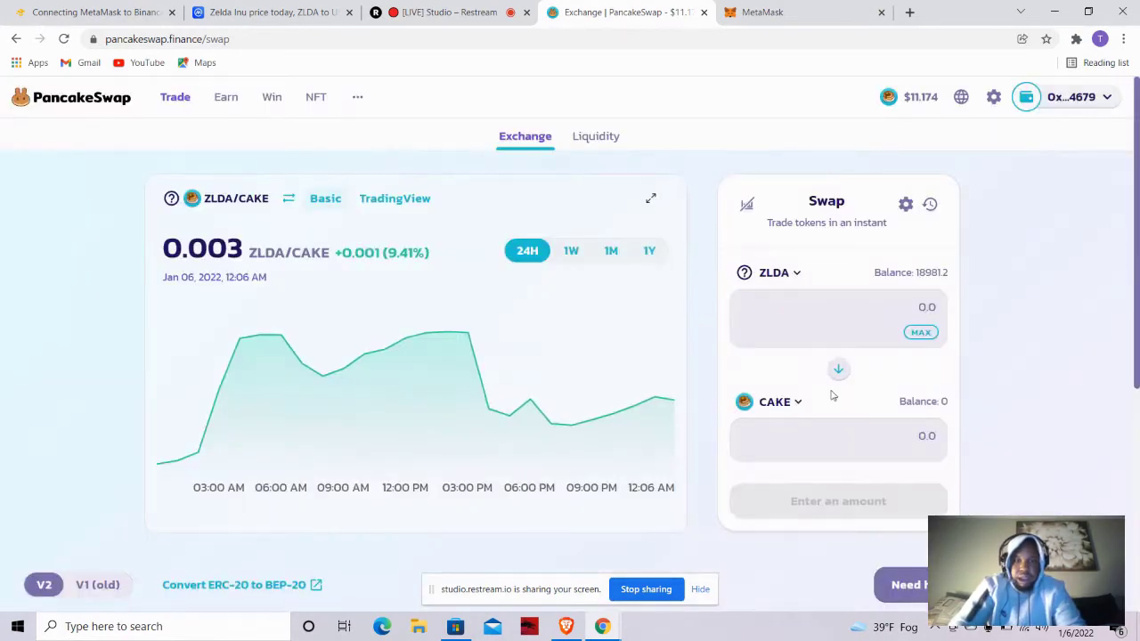
left_click(779, 274)
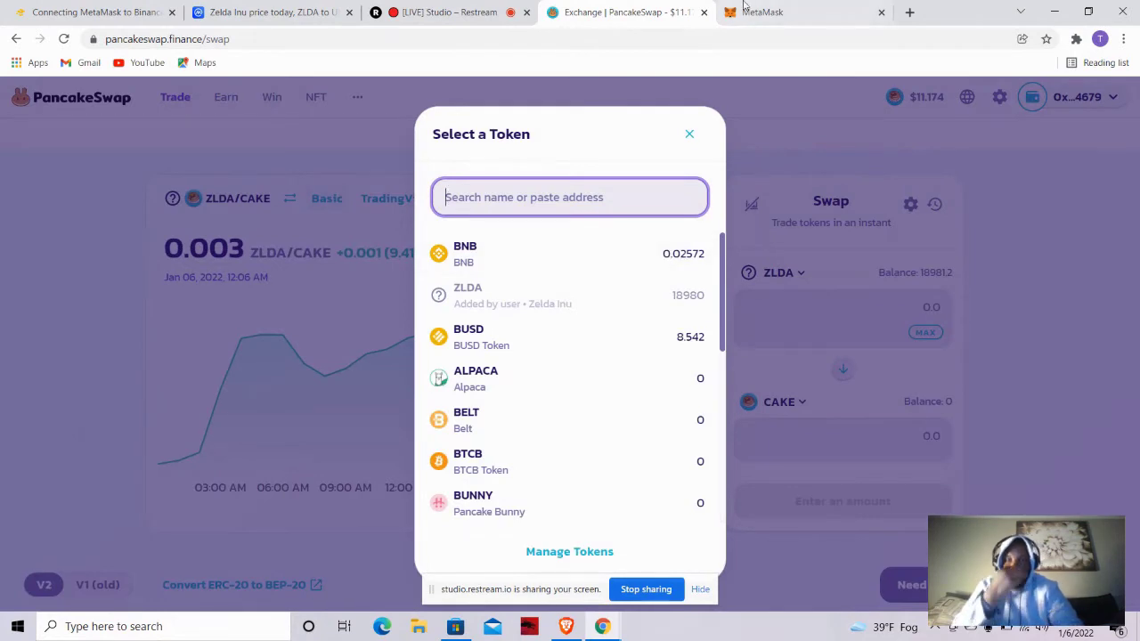
Switch the MetaMask wallet to Ethereum Mainnet and copy the address of Account 1.
left_click(833, 9)
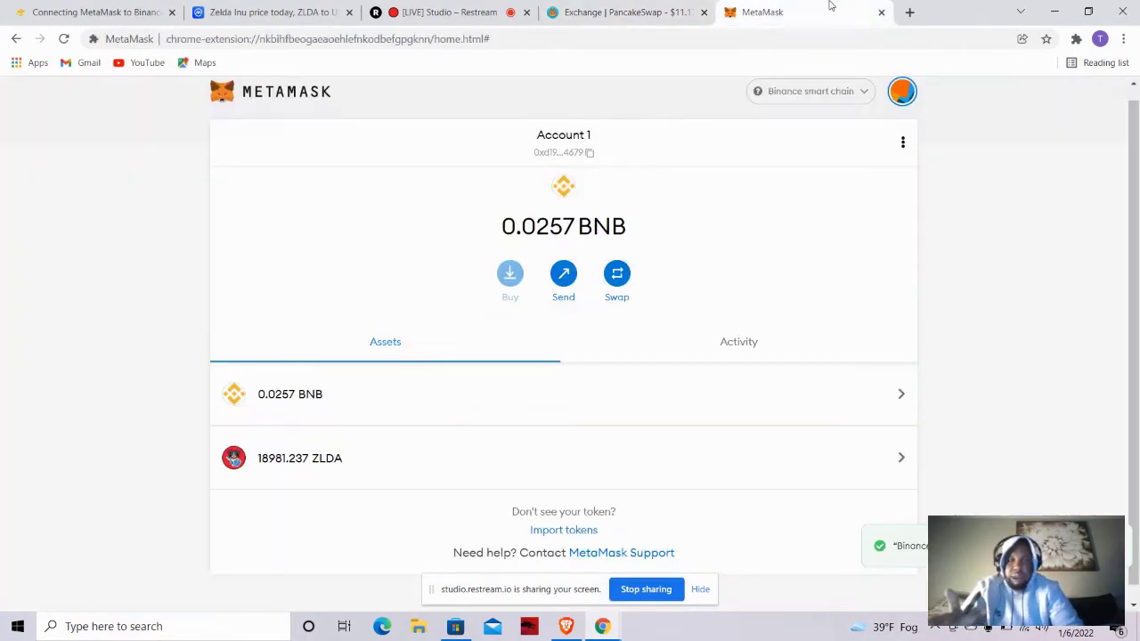
left_click(823, 94)
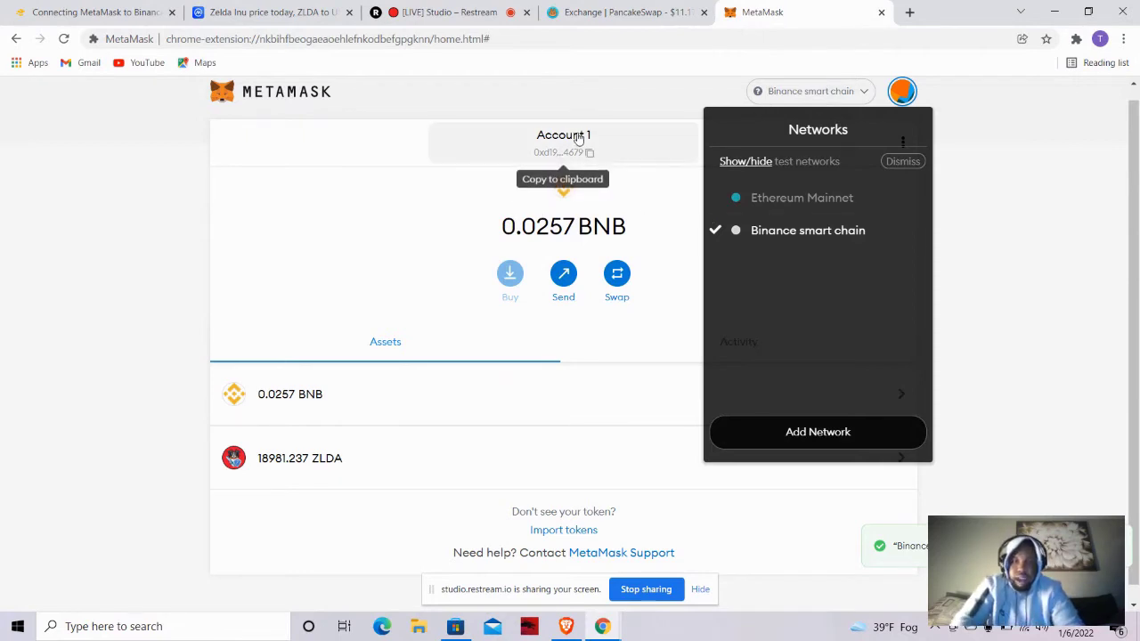
left_click(748, 208)
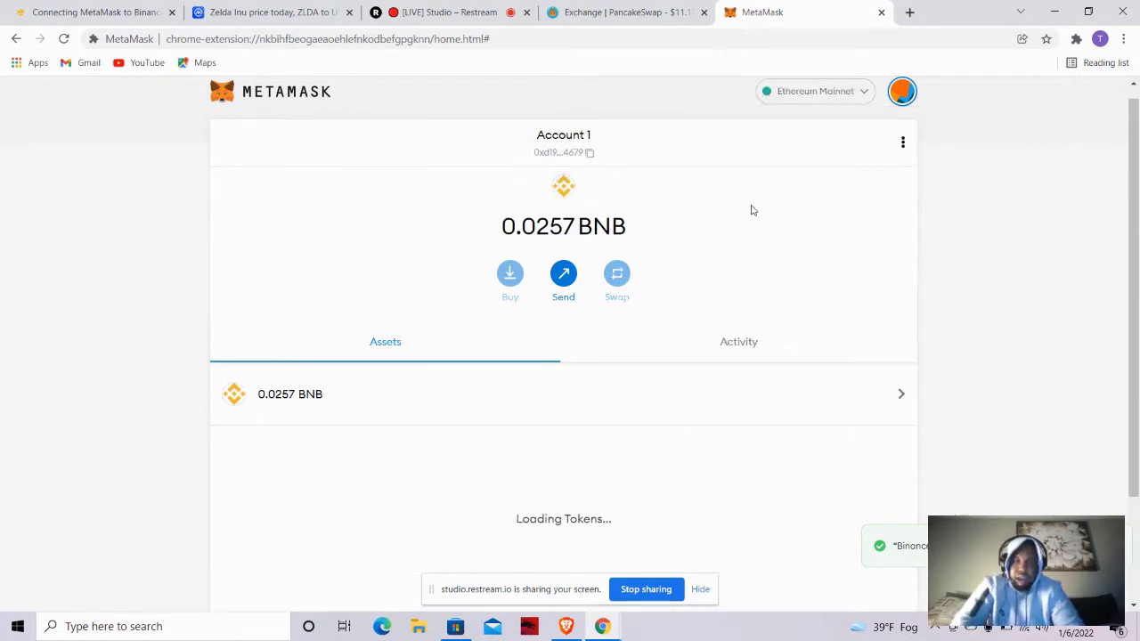
left_click(559, 162)
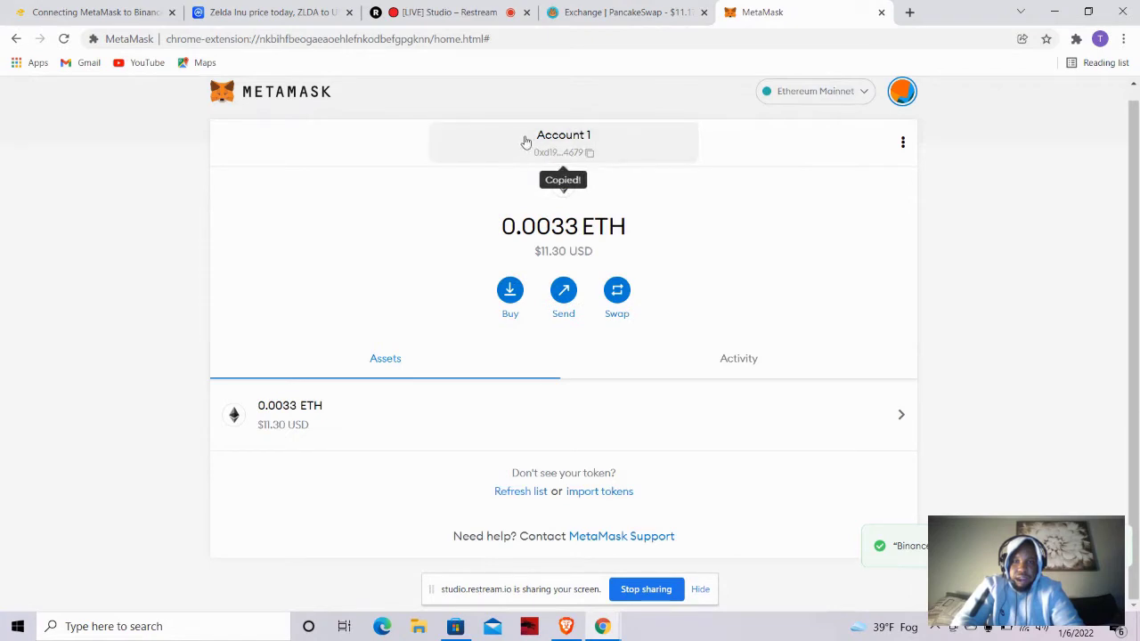
Return the wallet to Binance smart chain and copy the address of Account 1 on that network.
left_click(810, 91)
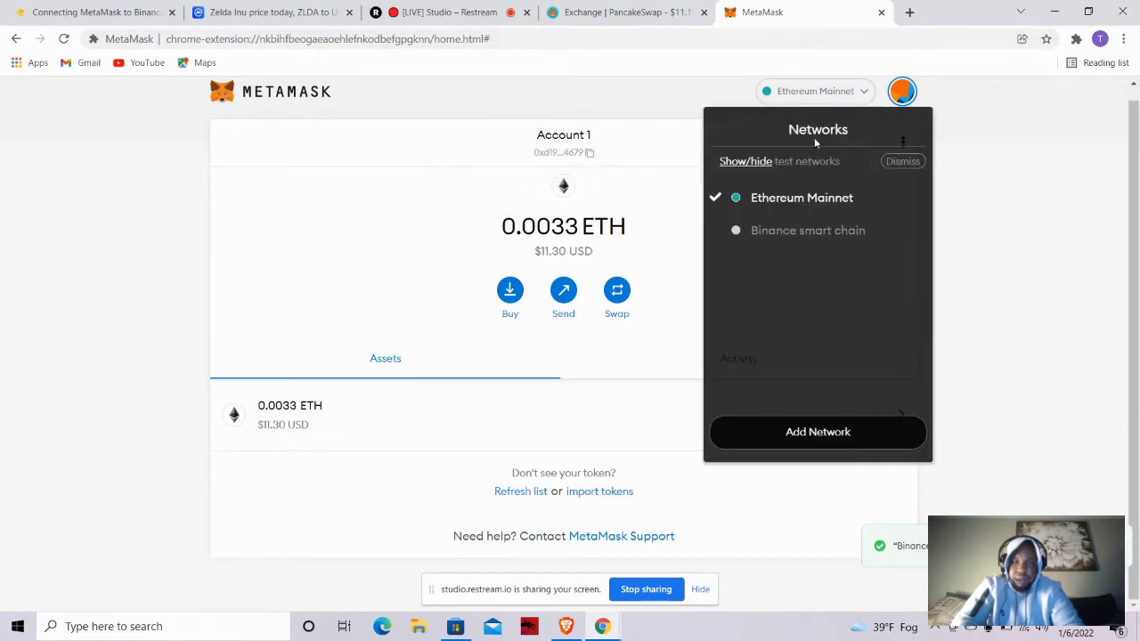
left_click(799, 231)
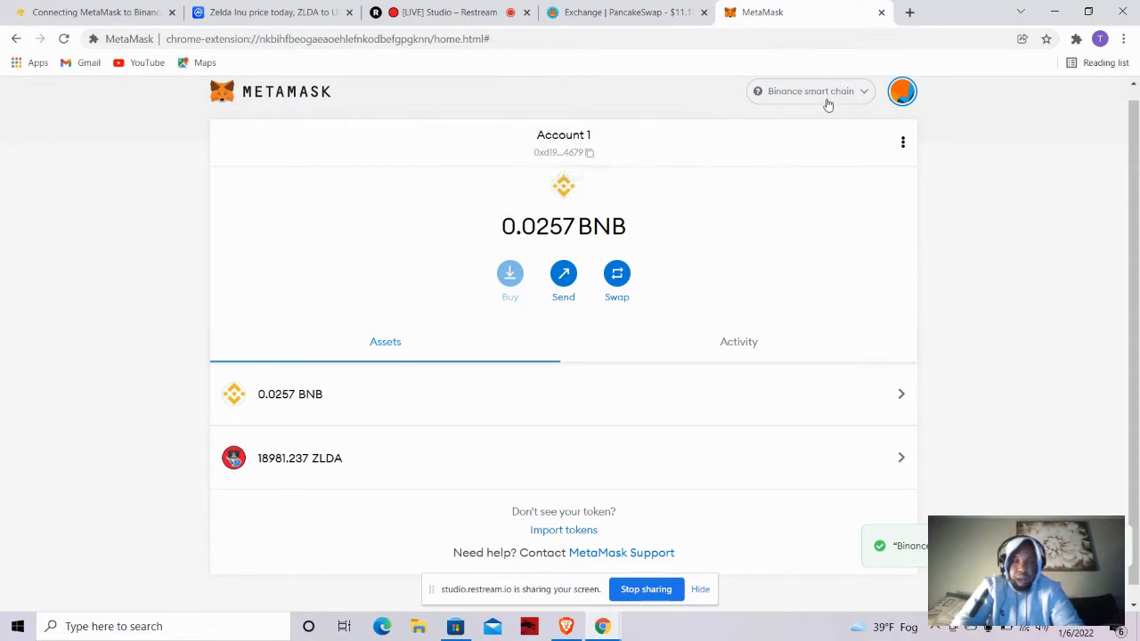
left_click(598, 155)
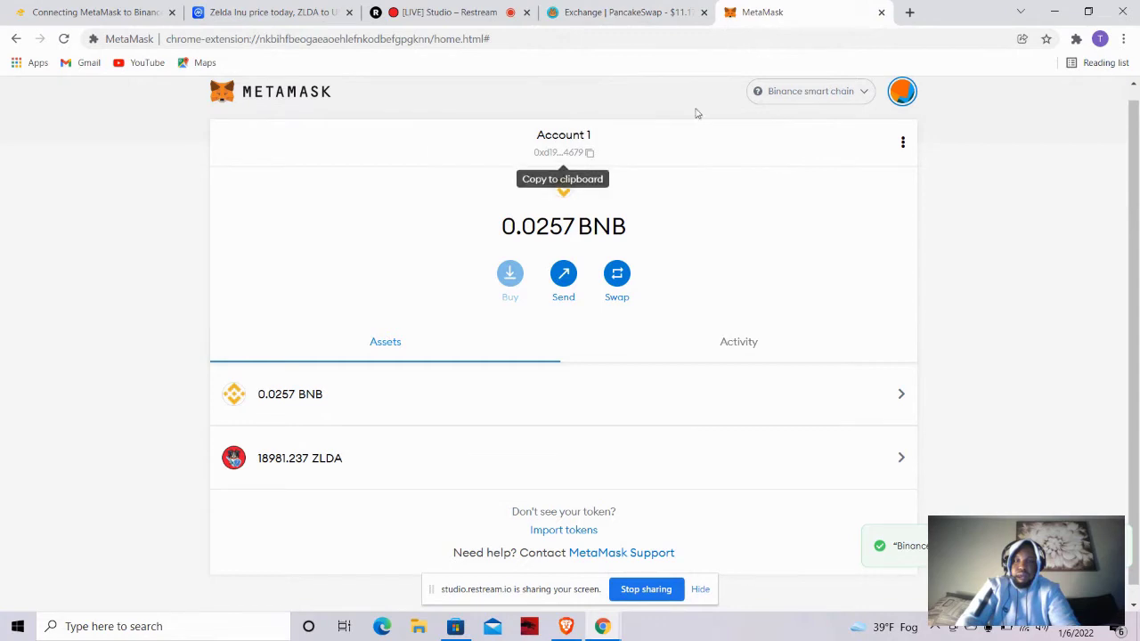
Change the wallet's network from Binance smart chain to Ethereum Mainnet.
left_click(761, 95)
left_click(775, 199)
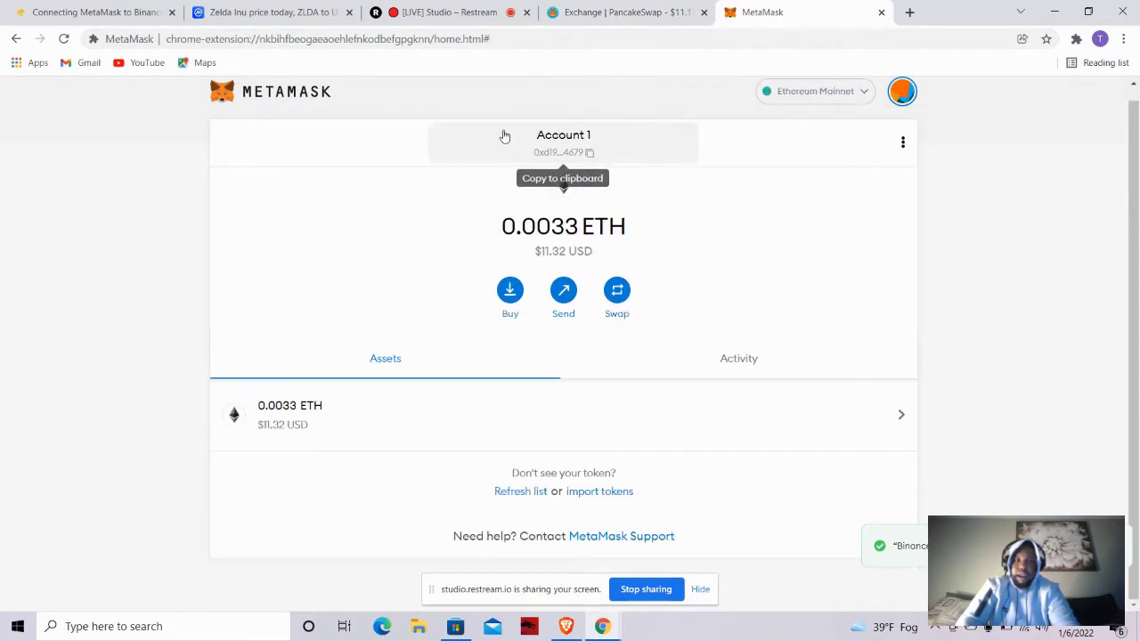
Switch the MetaMask wallet to Binance smart chain and copy the Account 1 address.
left_click(794, 98)
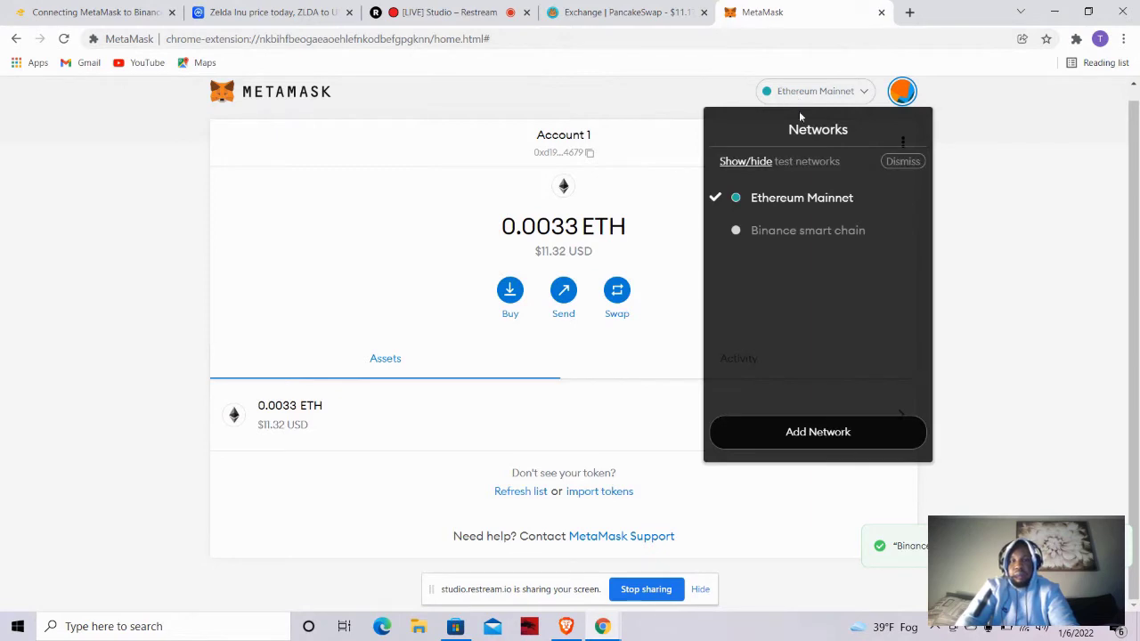
left_click(776, 234)
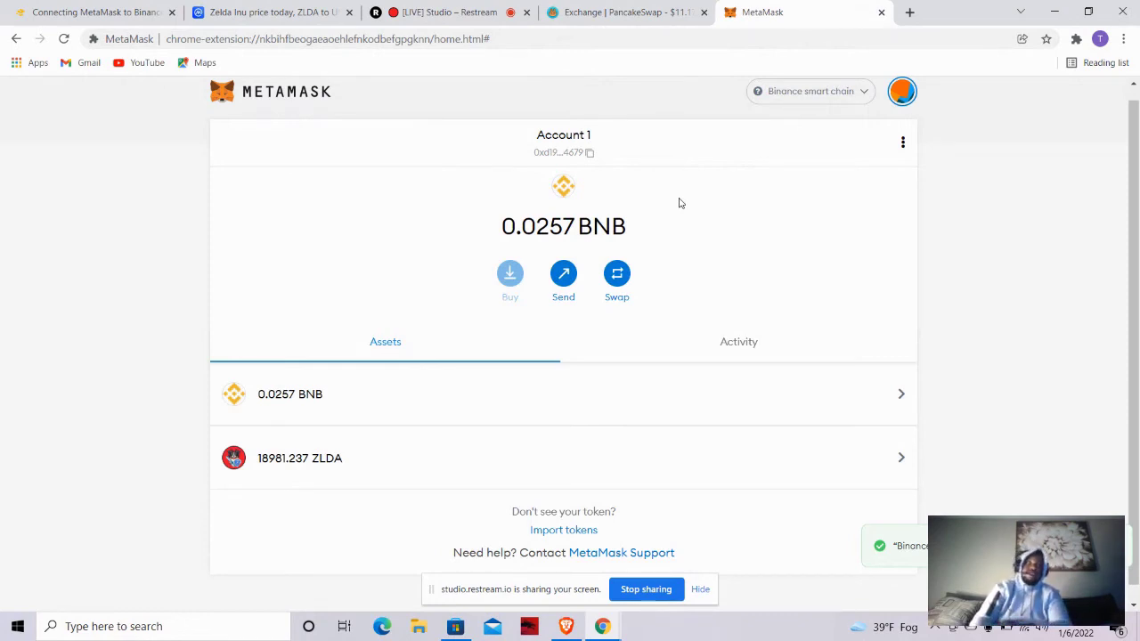
left_click(562, 152)
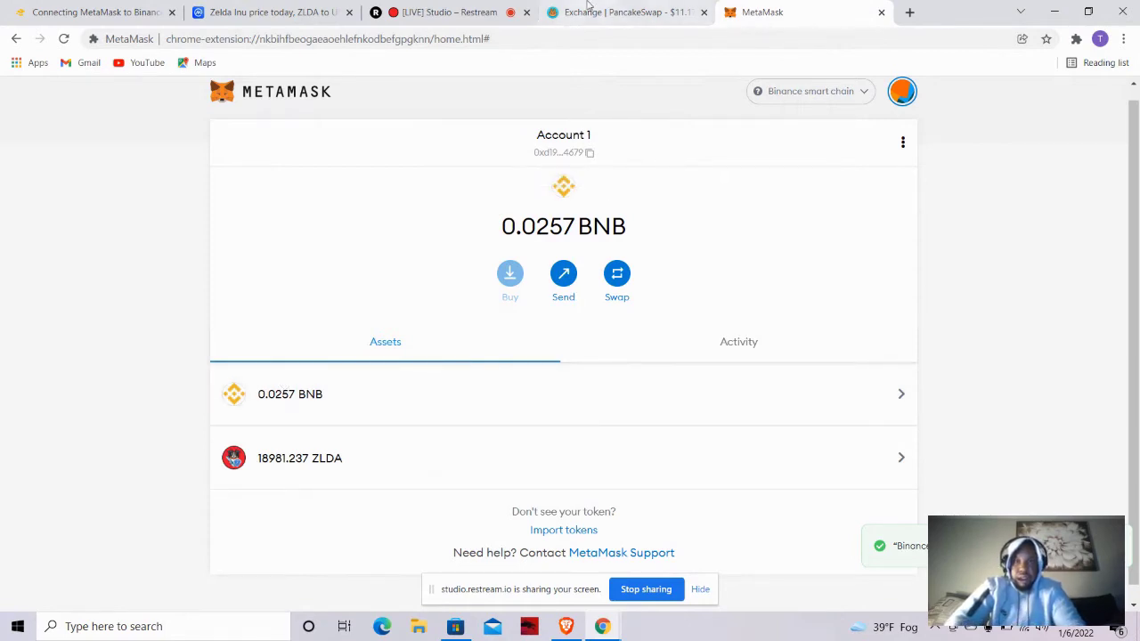
Find Reward Hunters Token on CoinMarketCap by searching for "rht" and copy its Binance Smart Chain contract address.
left_click(561, 12)
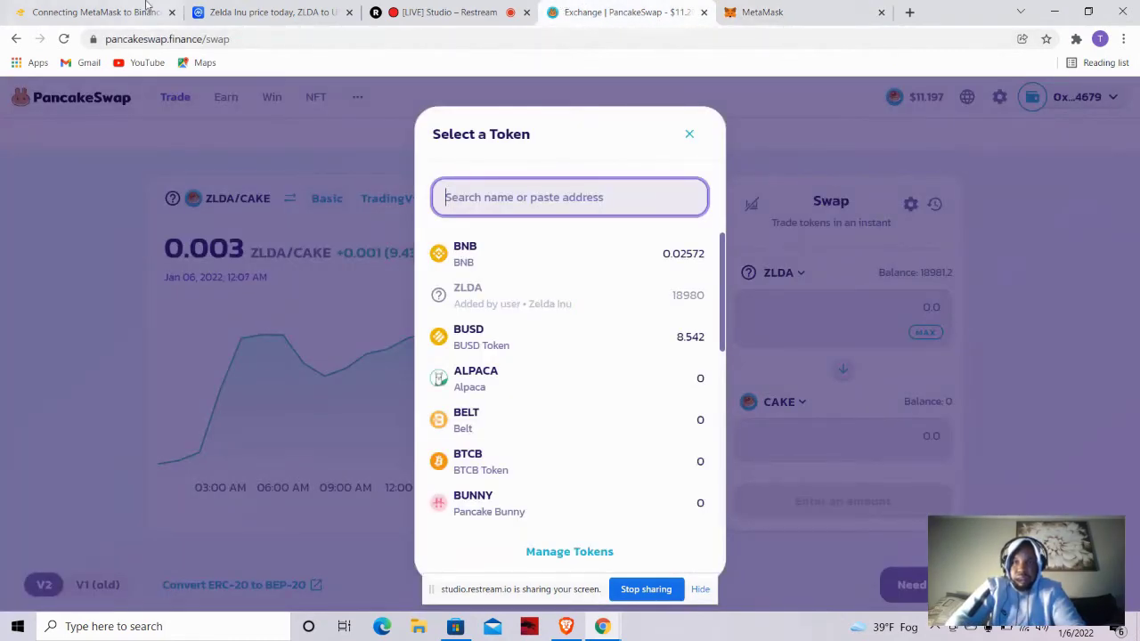
left_click(116, 10)
left_click(229, 9)
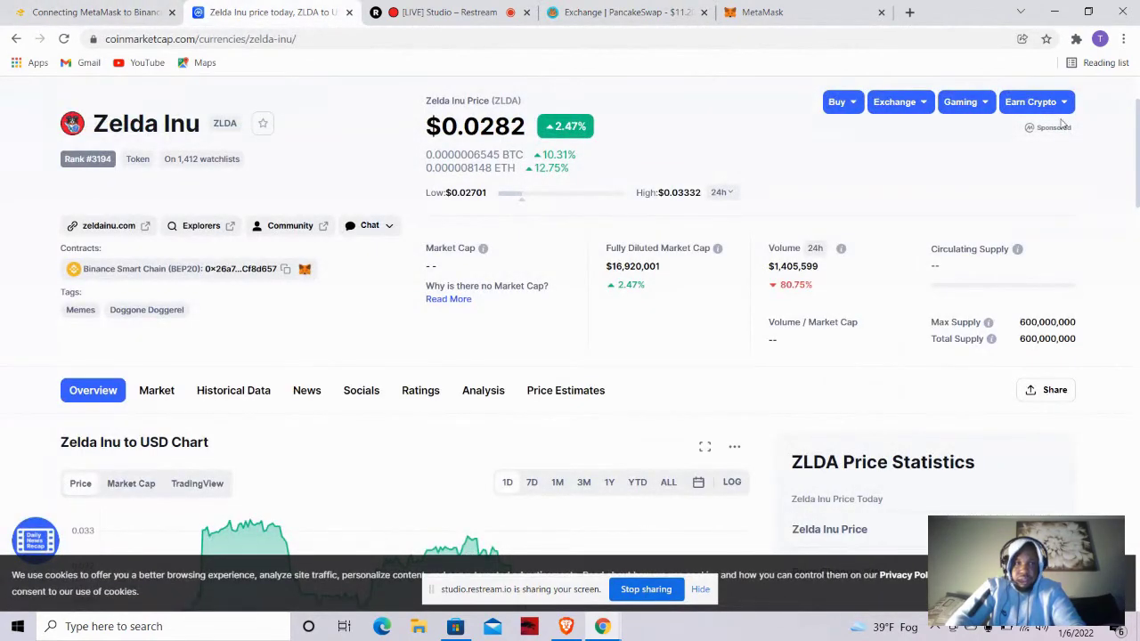
left_click_drag(1137, 142, 1136, 62)
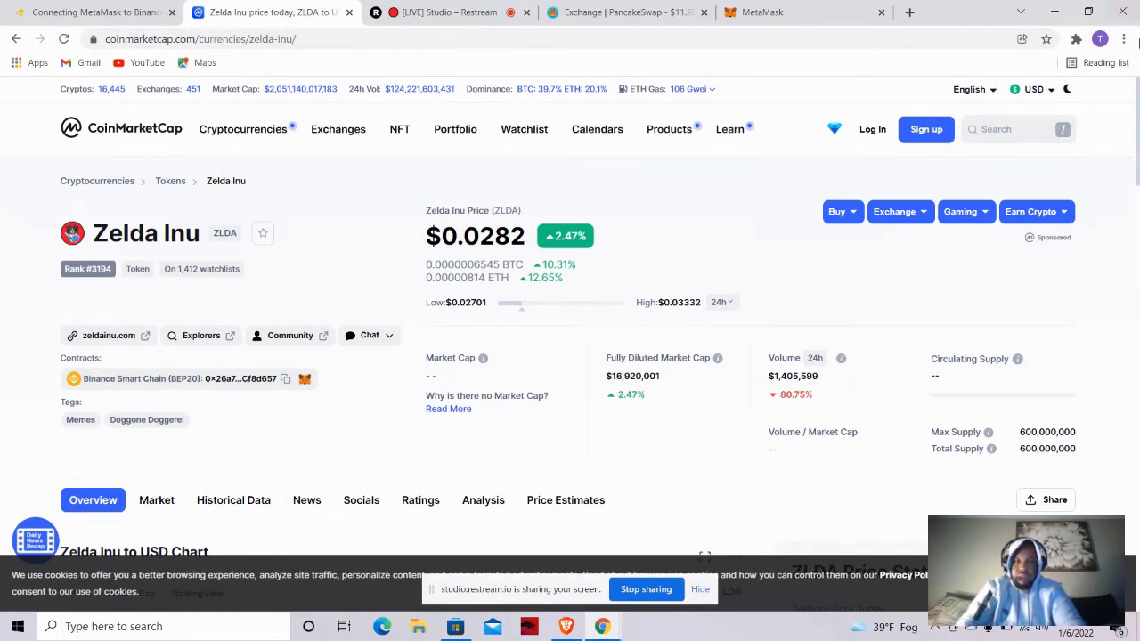
left_click(1008, 131)
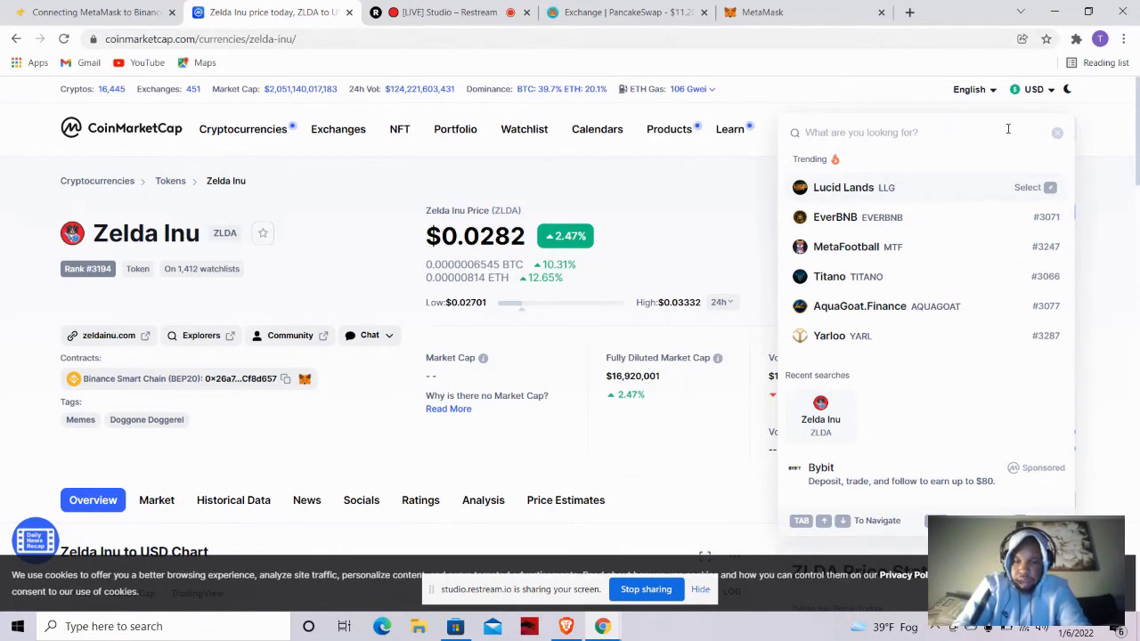
type("rht")
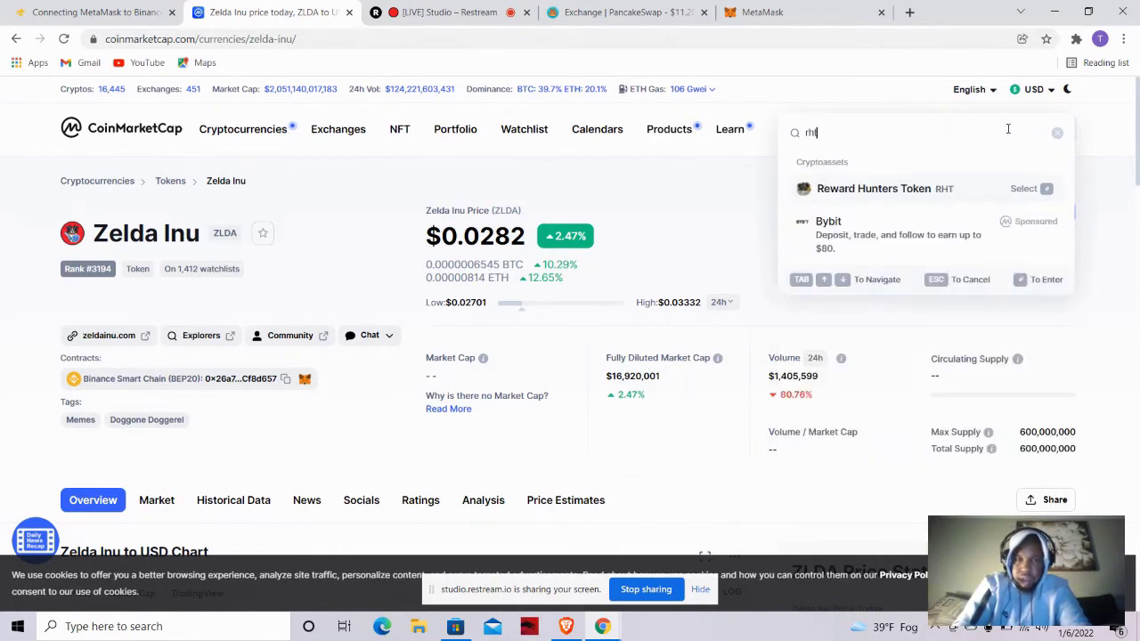
left_click(962, 189)
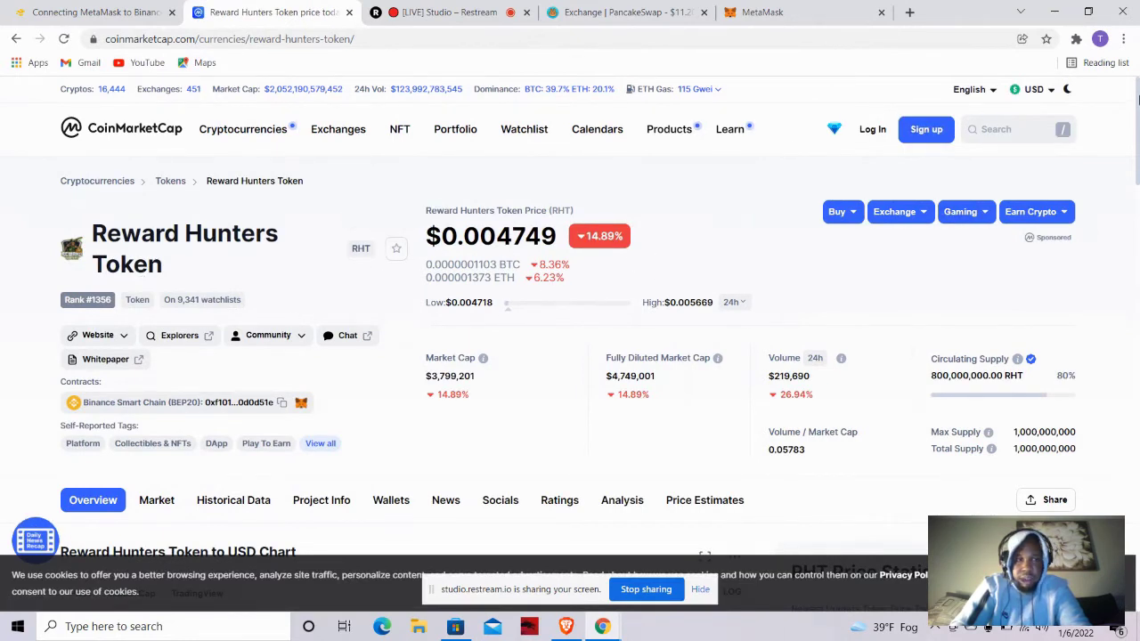
scroll(1138, 107, "down", 2)
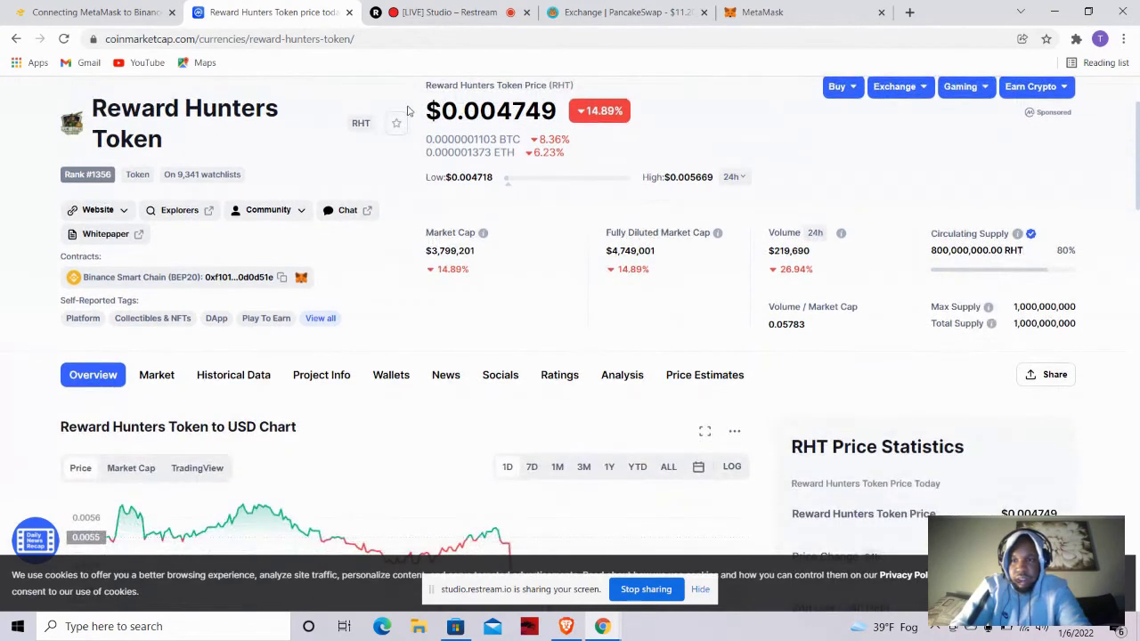
left_click(282, 278)
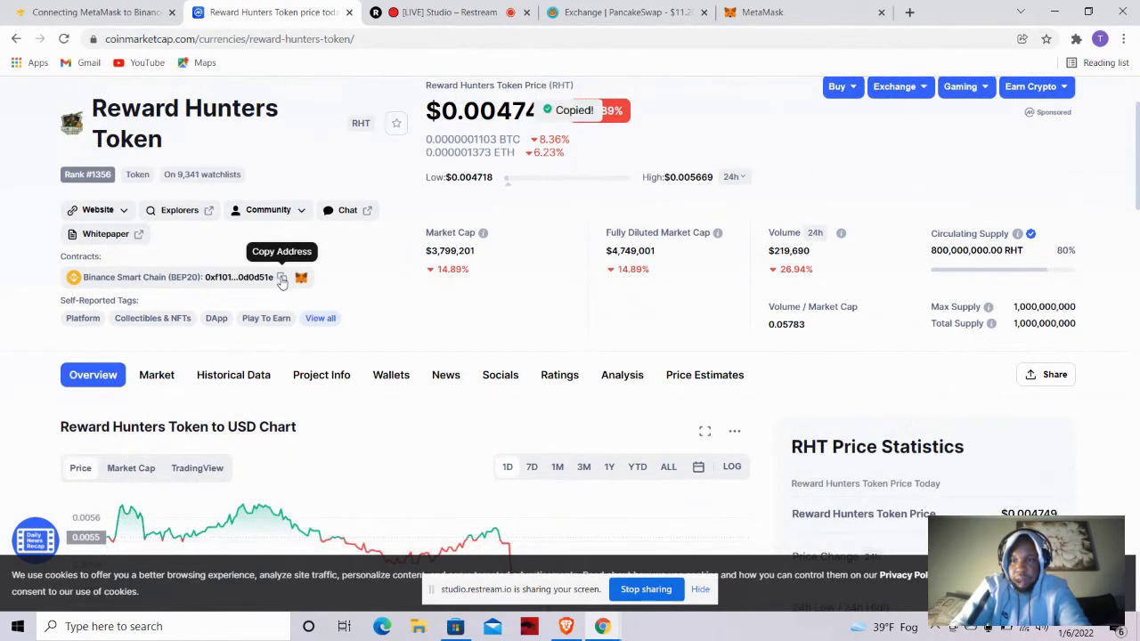
Import the RHT token into PancakeSwap as the paying token using the copied contract address, acknowledging the risk warning.
left_click(584, 12)
right_click(545, 180)
left_click(534, 207)
right_click(534, 207)
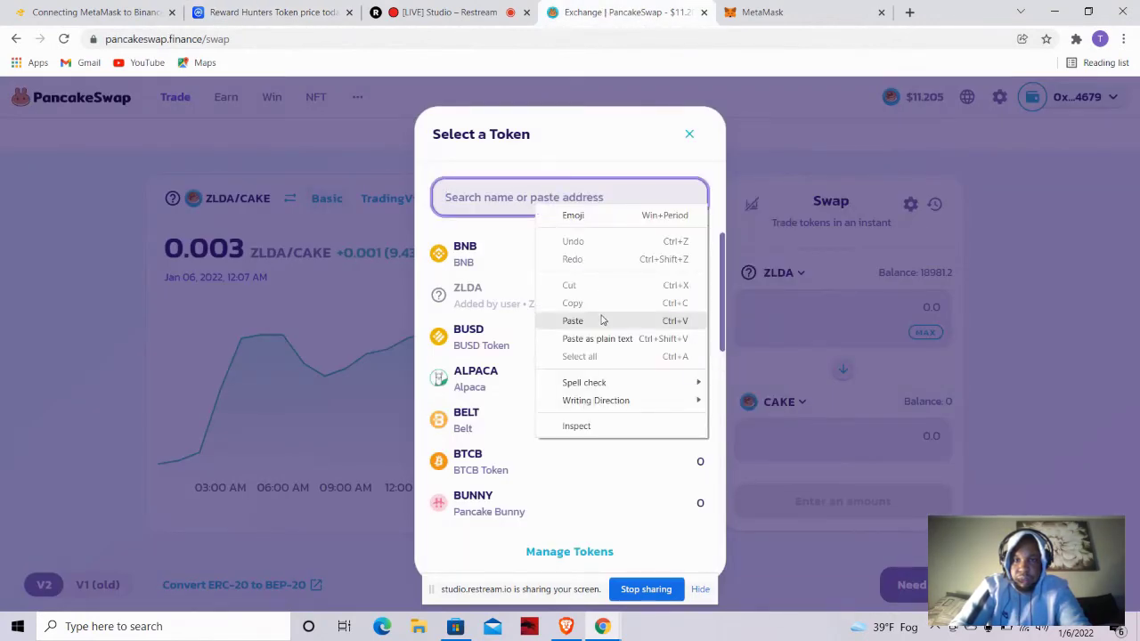
left_click(572, 321)
left_click(684, 382)
left_click(444, 503)
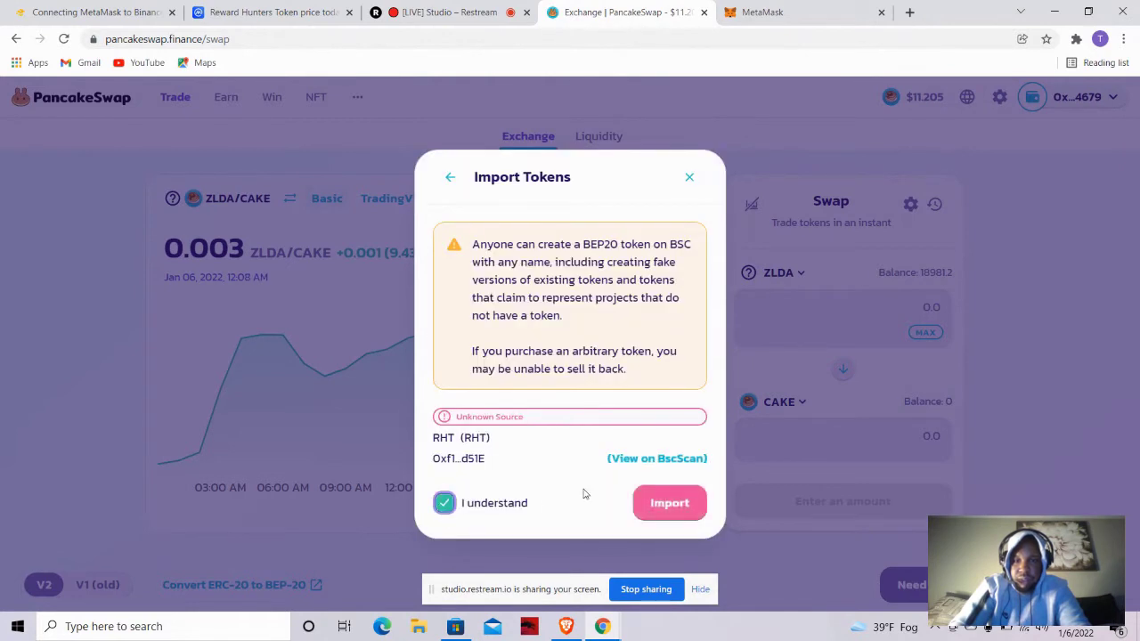
left_click(663, 502)
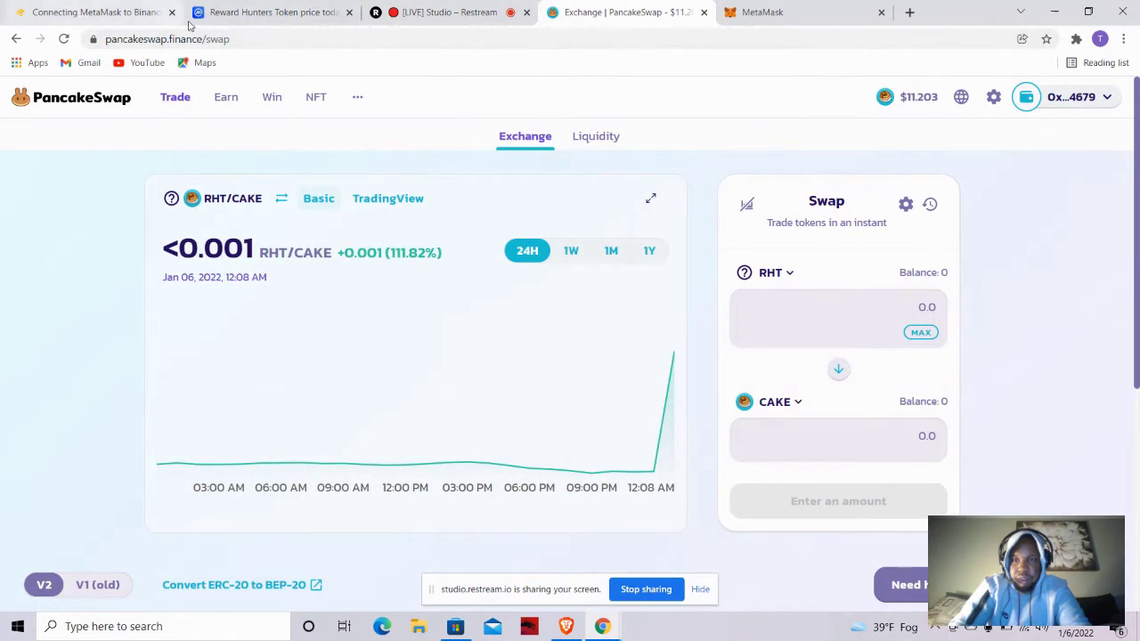
Add RHT to MetaMask from its CoinMarketCap page and check the wallet's asset list.
left_click(94, 10)
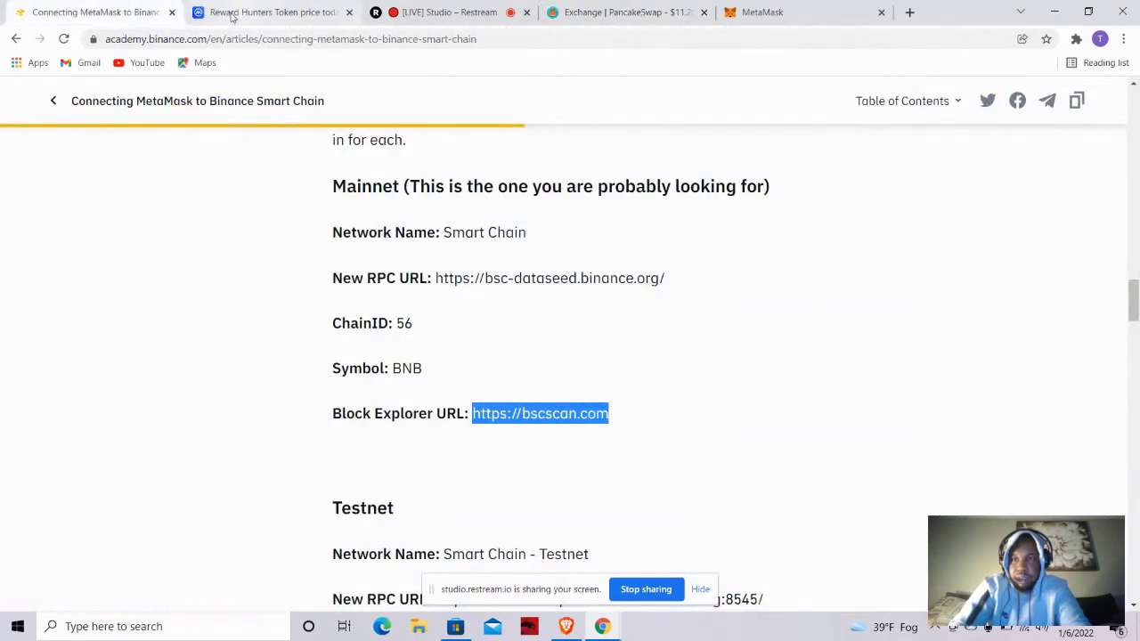
left_click(623, 11)
left_click(290, 12)
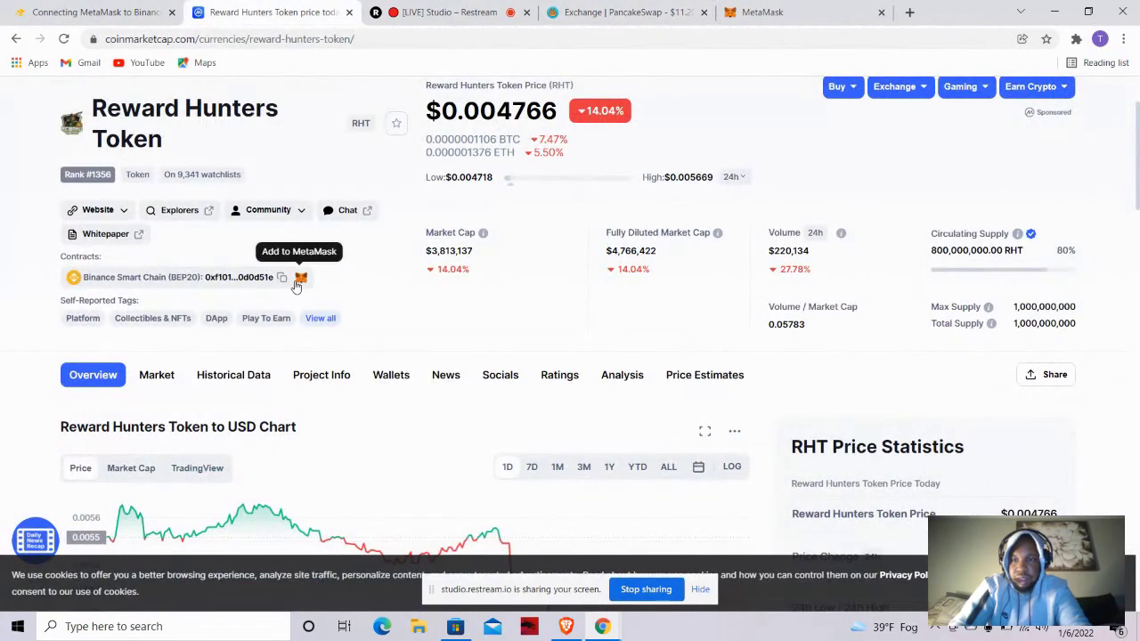
left_click(301, 277)
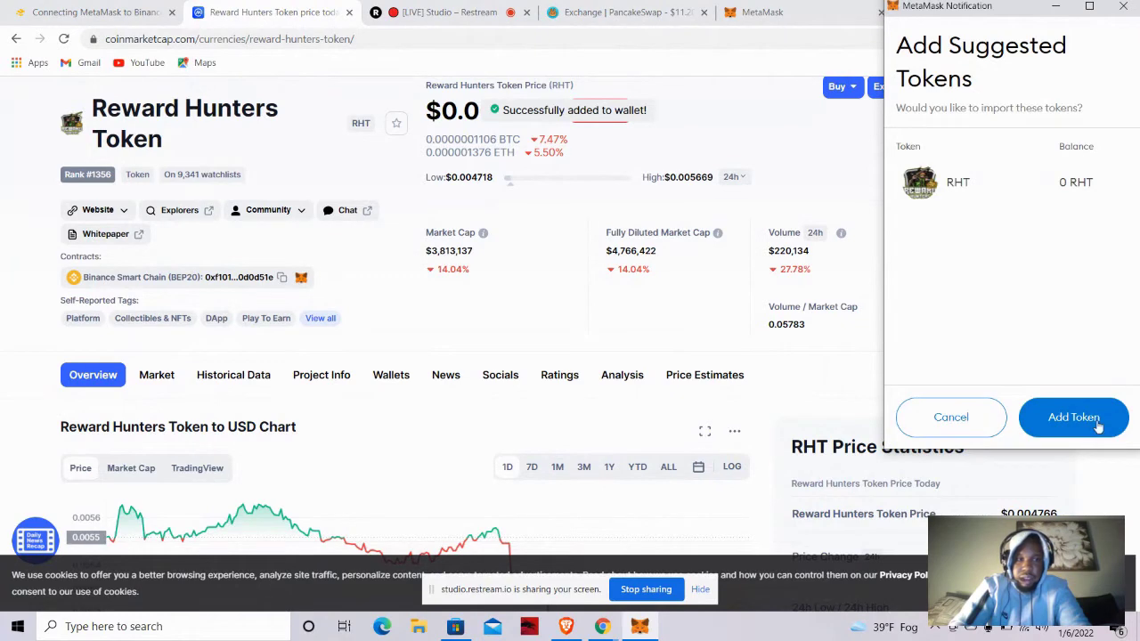
left_click(1073, 418)
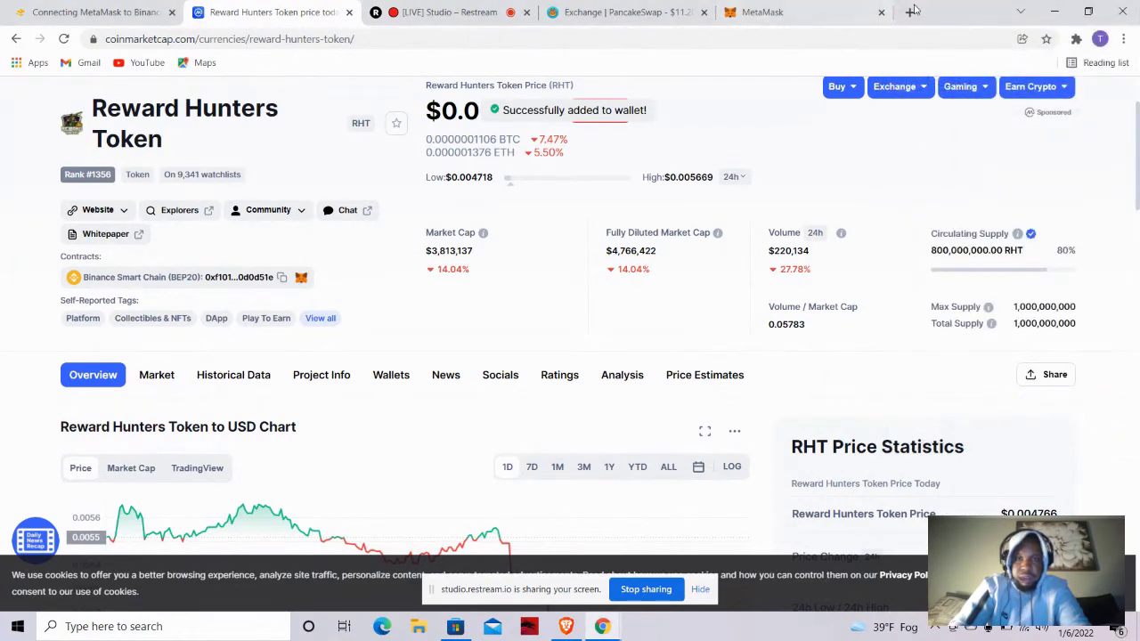
right_click(773, 7)
left_click(757, 10)
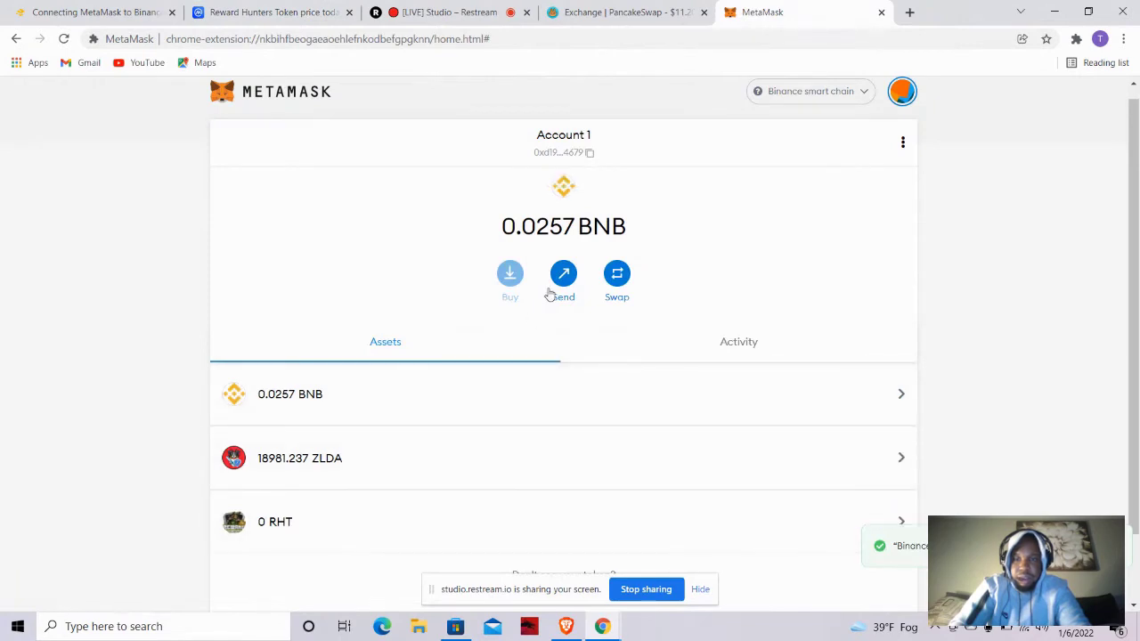
Set up a PancakeSwap swap from BNB to USDT with the maximum BNB amount.
left_click(590, 7)
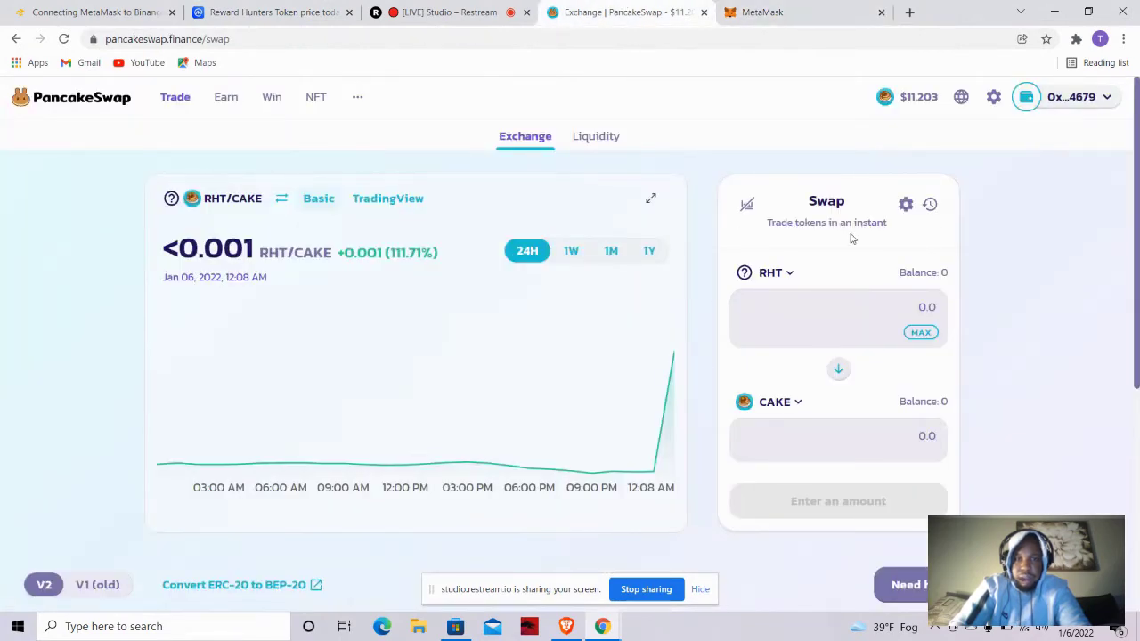
left_click(780, 276)
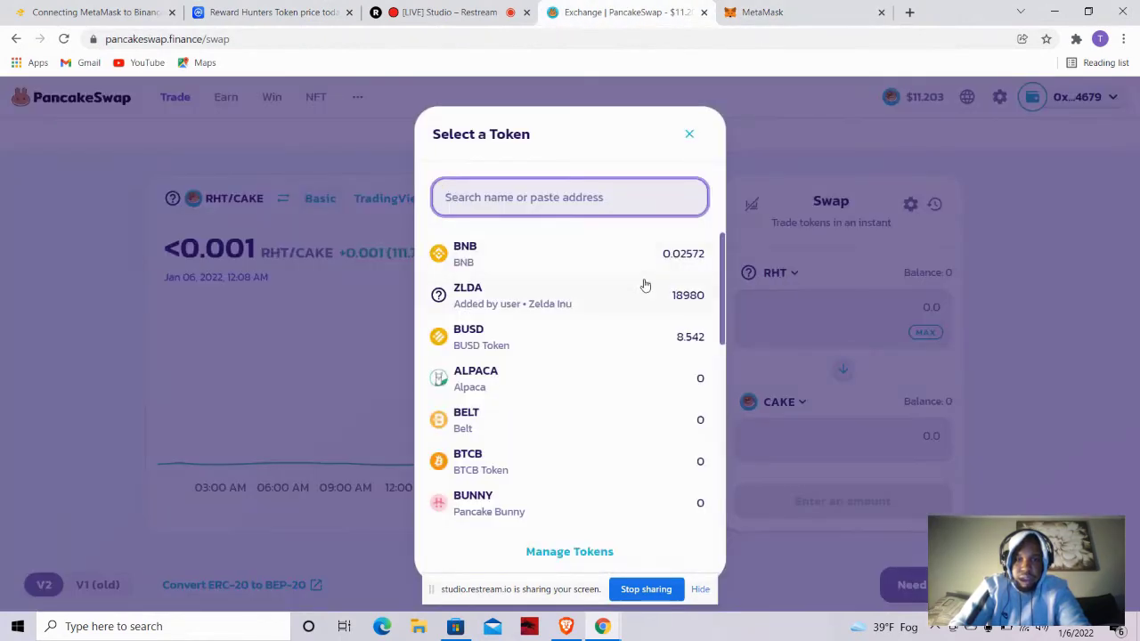
left_click(674, 261)
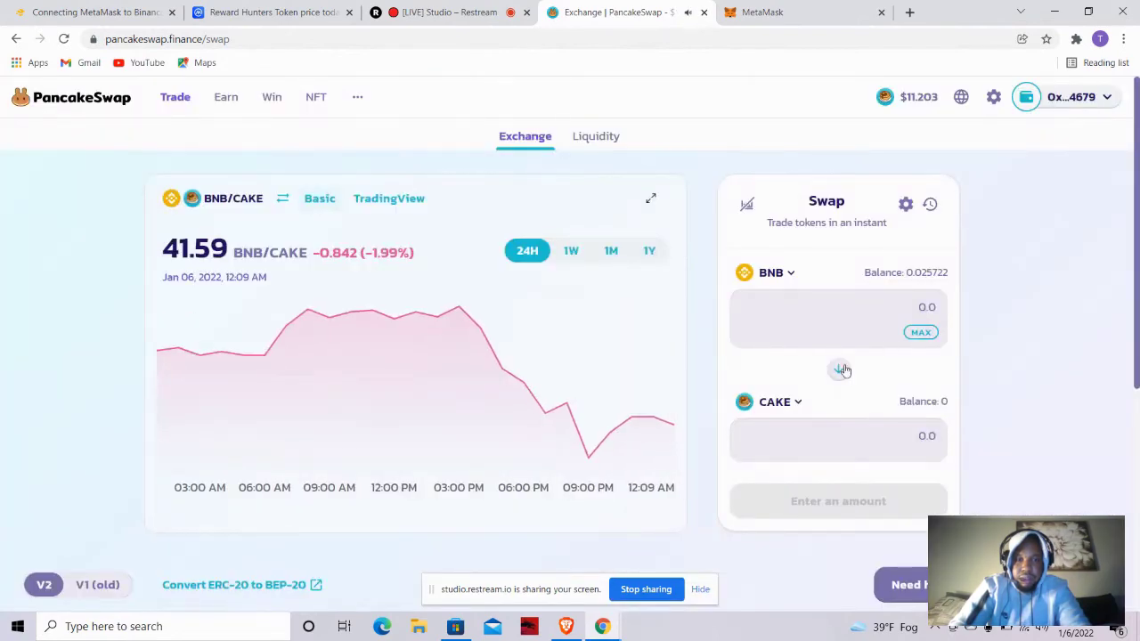
left_click(762, 408)
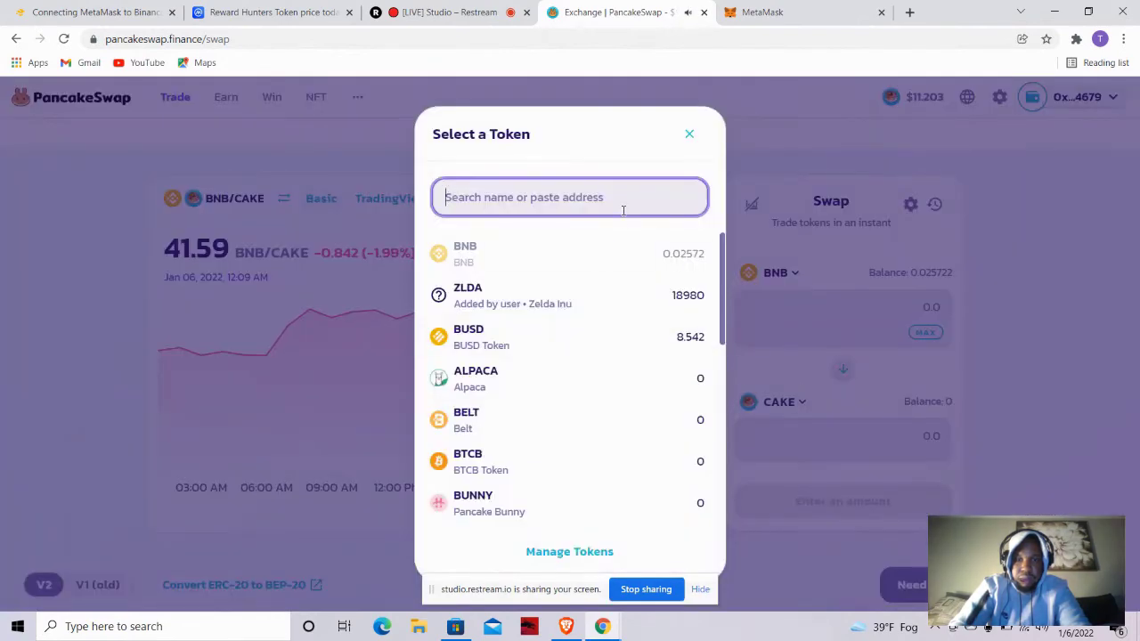
type("us")
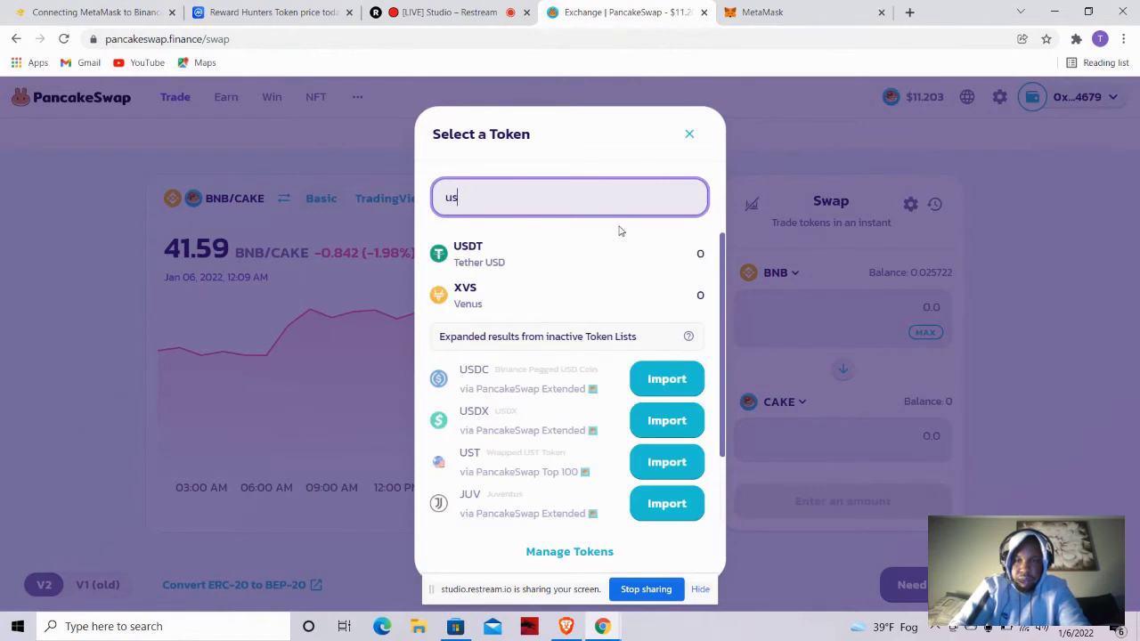
left_click(619, 259)
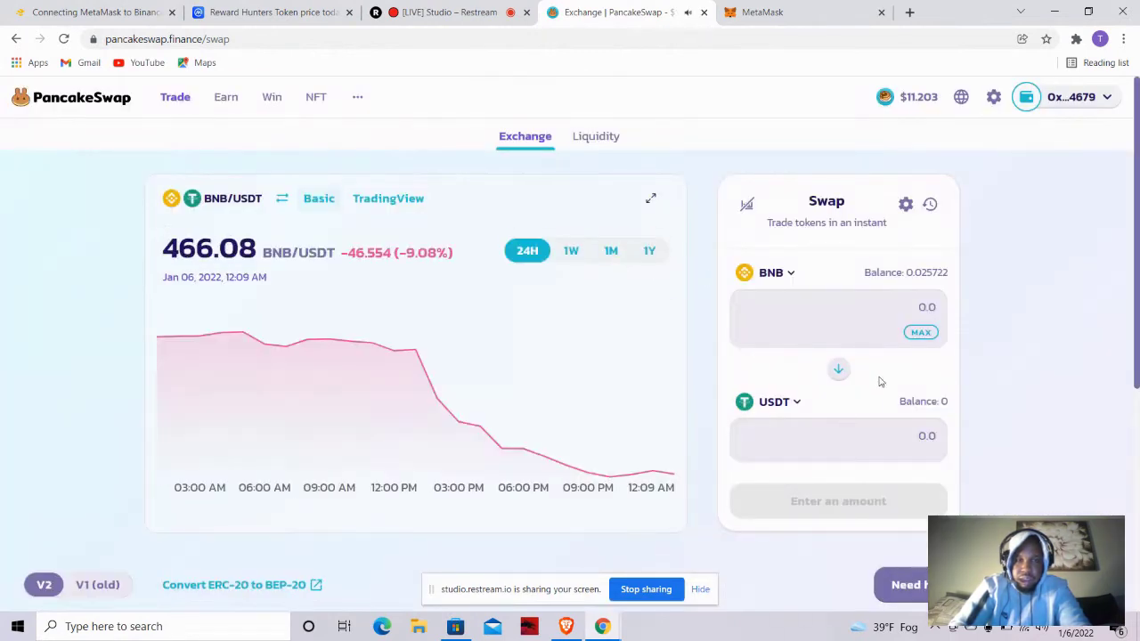
left_click(922, 333)
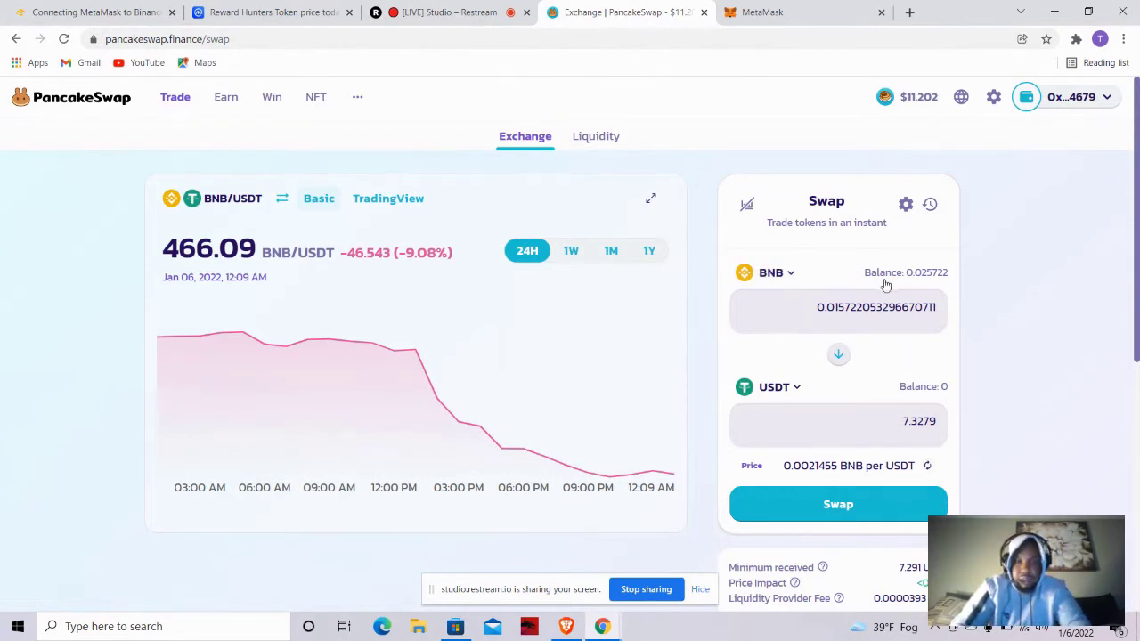
Change the paying token to ZLDA, keep USDT as the receiving token, and use the maximum ZLDA amount.
left_click(768, 274)
left_click(582, 297)
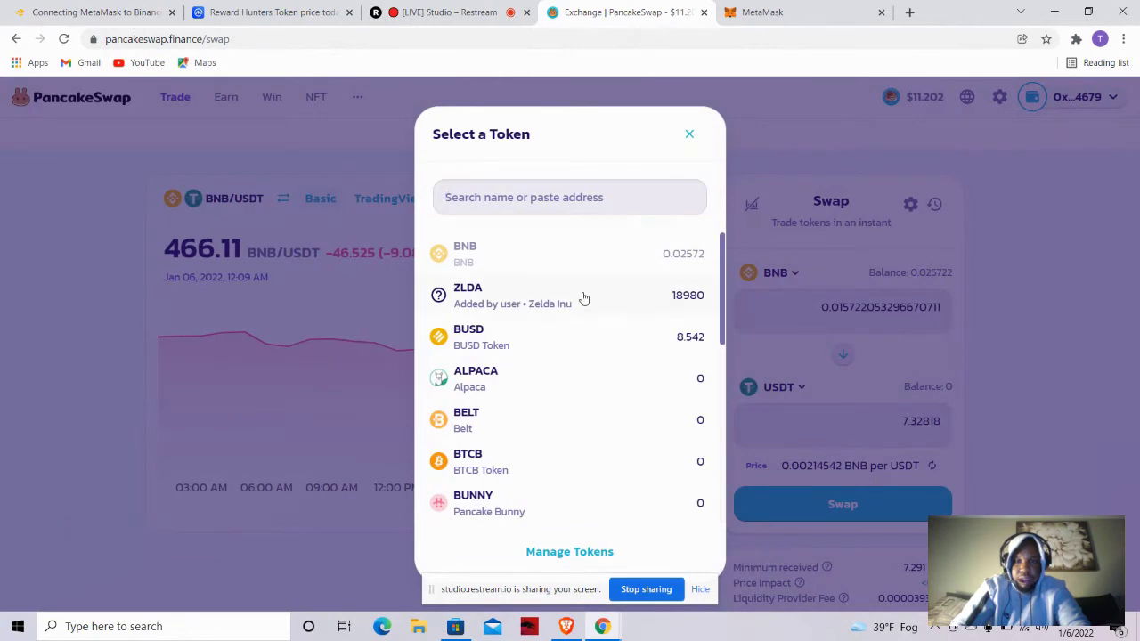
left_click(766, 400)
left_click(769, 398)
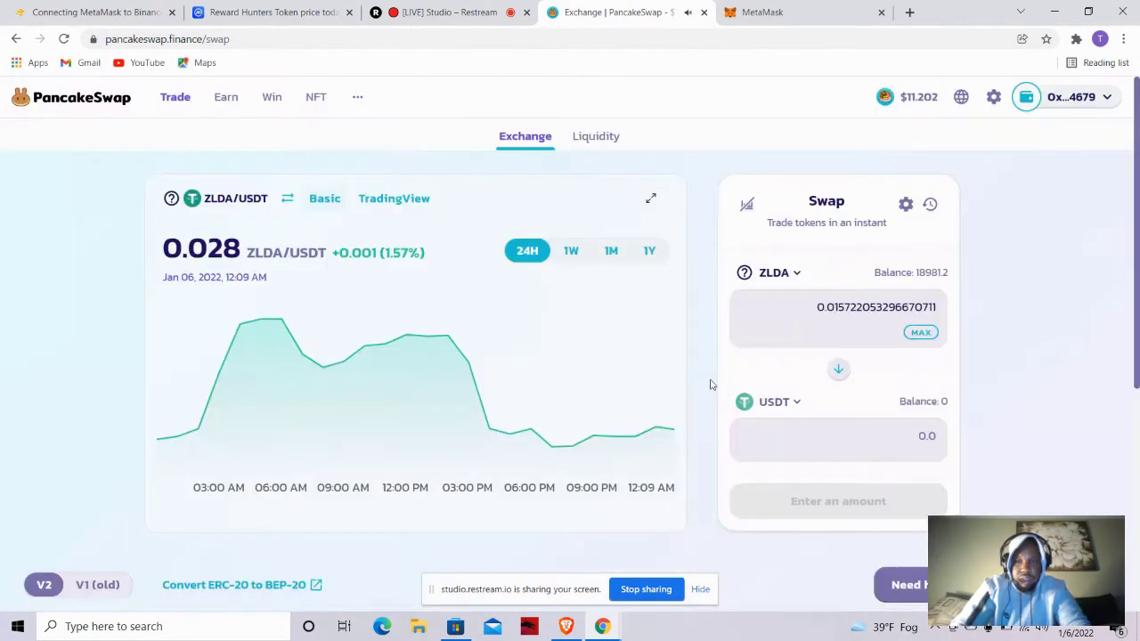
left_click(776, 403)
left_click(797, 417)
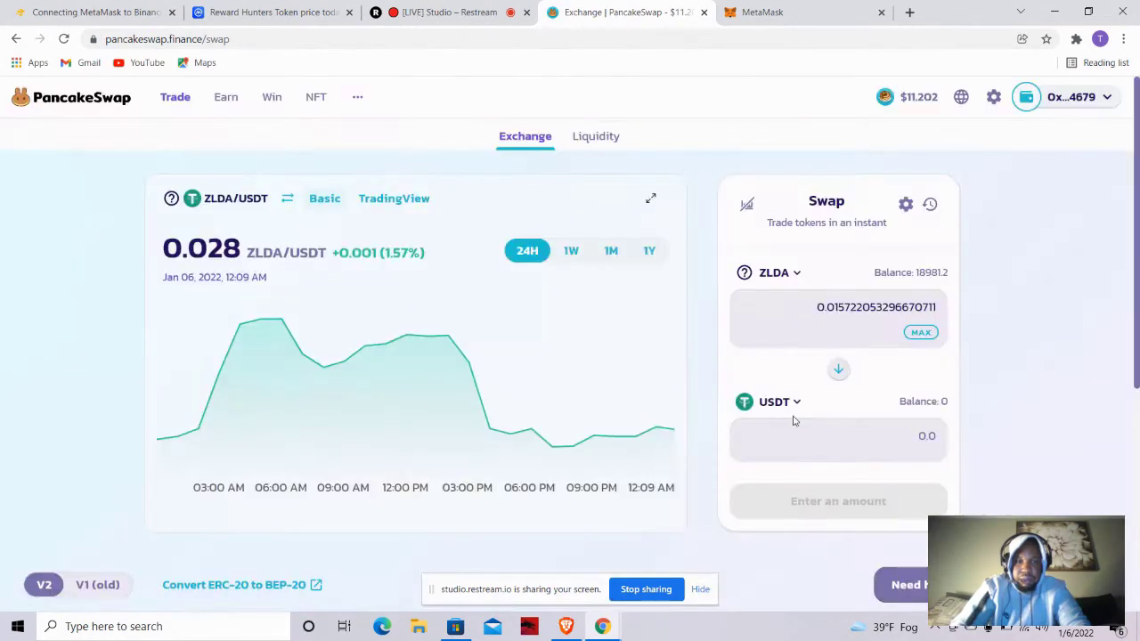
left_click(923, 332)
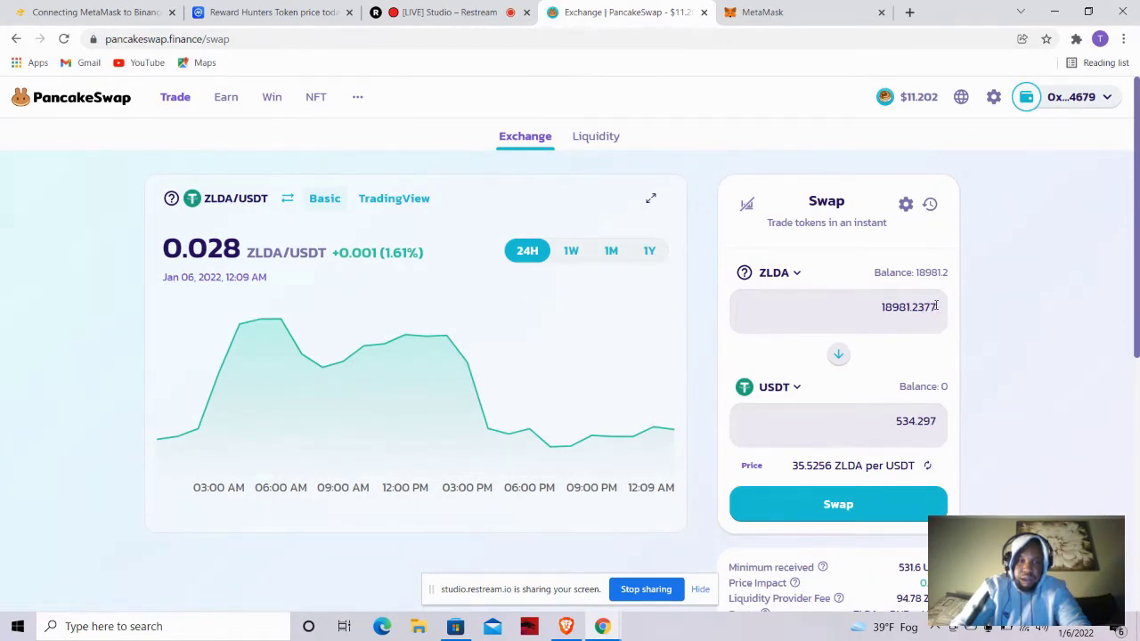
Set the amount of ZLDA to swap to 2000.
left_click_drag(936, 306, 874, 312)
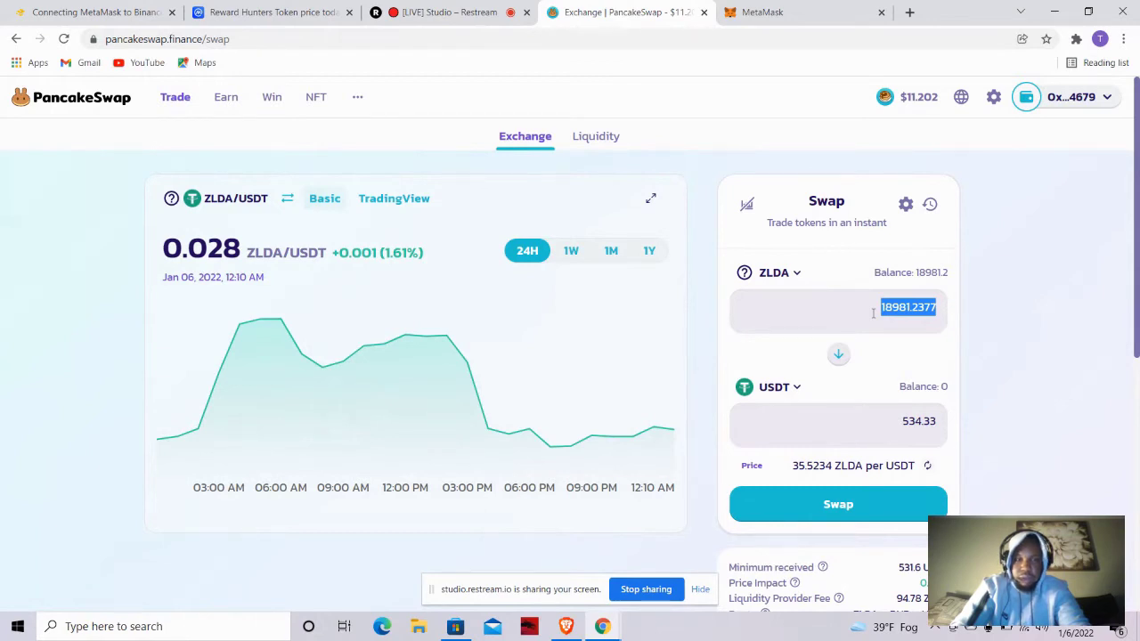
type("199")
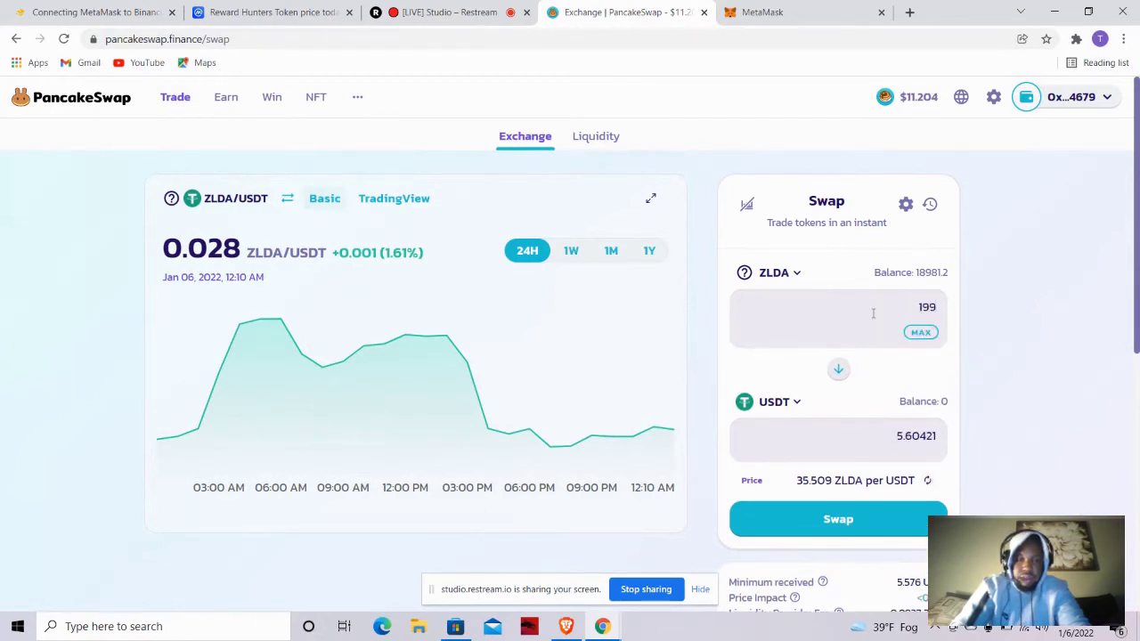
key("BackSpace")
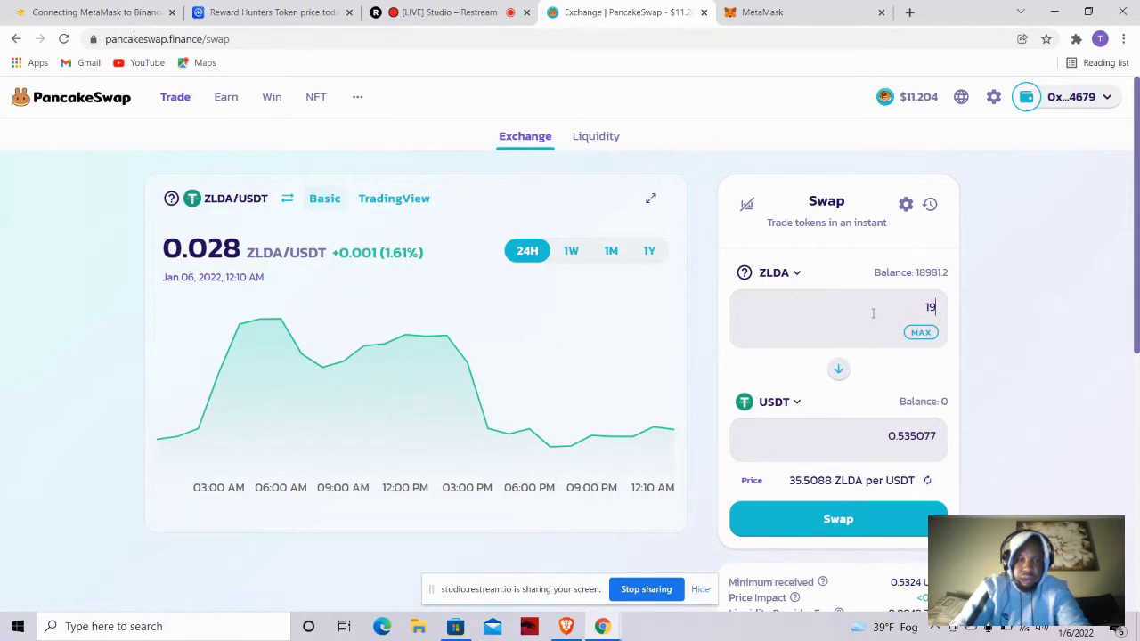
type("00")
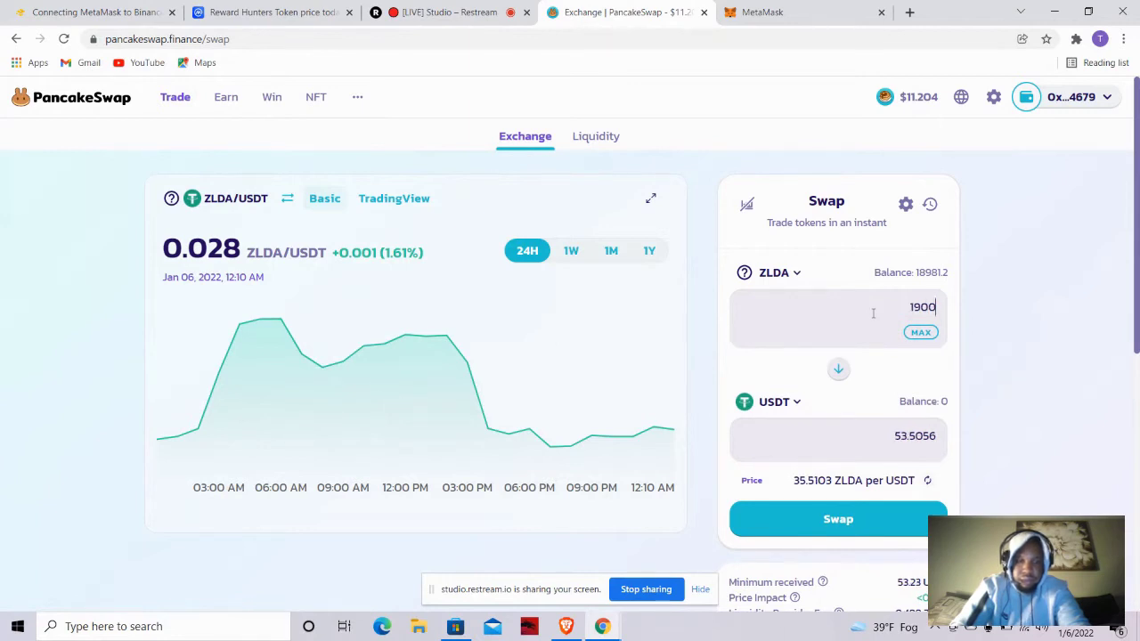
key("BackSpace")
key("BackSpace")
key("BackSpace")
key("BackSpace")
type("2000")
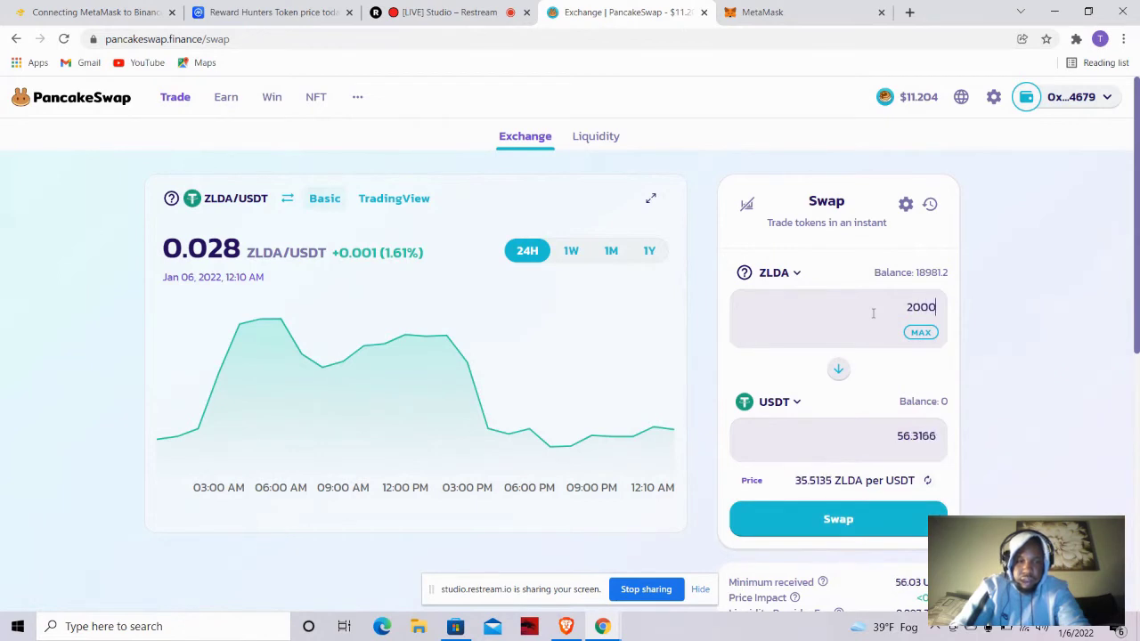
Change the amount of ZLDA to swap to 2200.
key("BackSpace")
key("BackSpace")
key("BackSpace")
key("BackSpace")
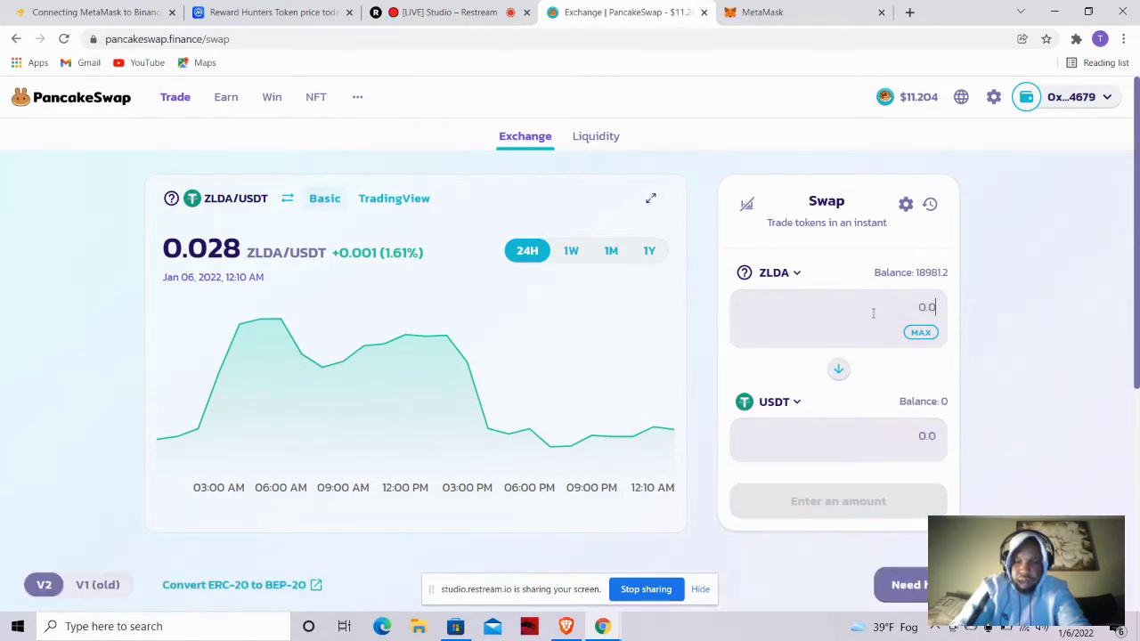
type("220")
key("BackSpace")
type("00")
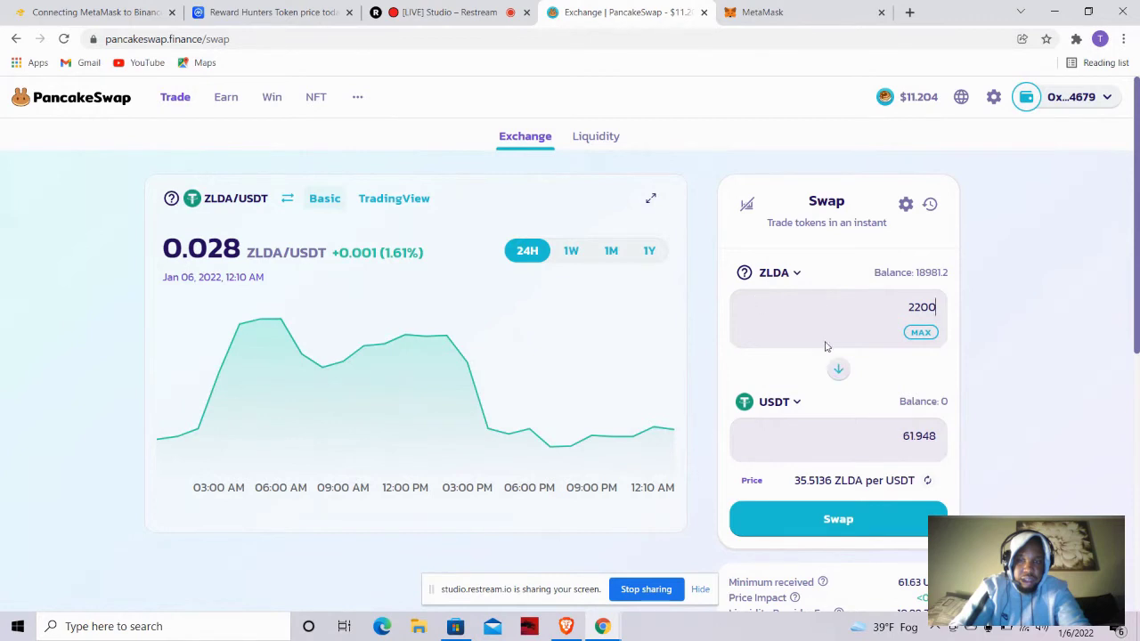
Search the token list for "rht" and choose RHT as the receiving token.
left_click(777, 408)
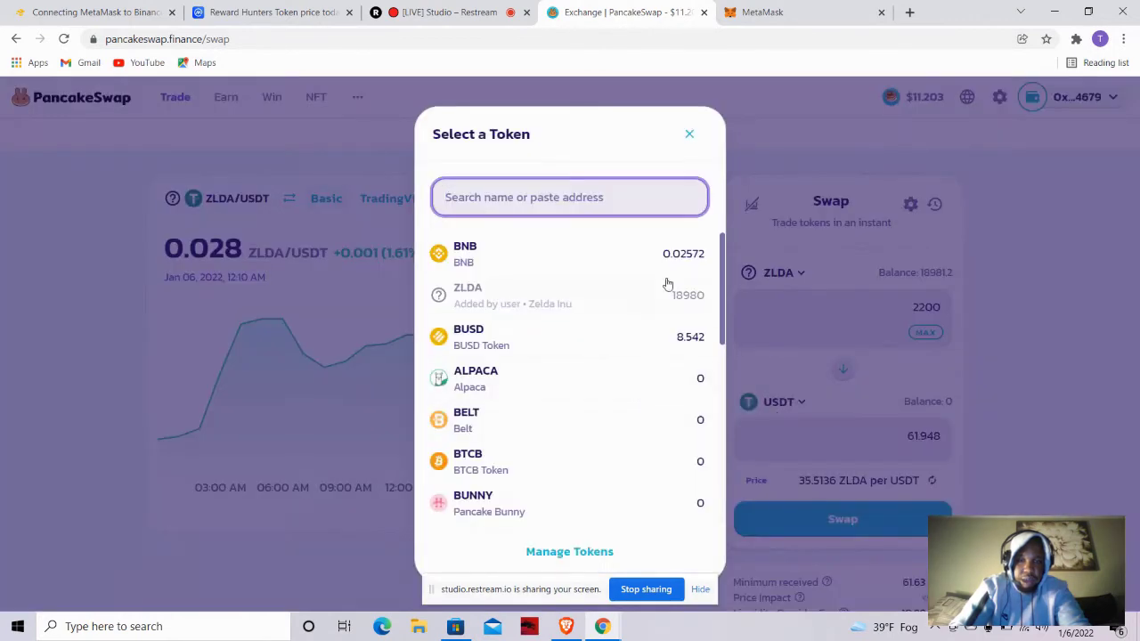
type("r")
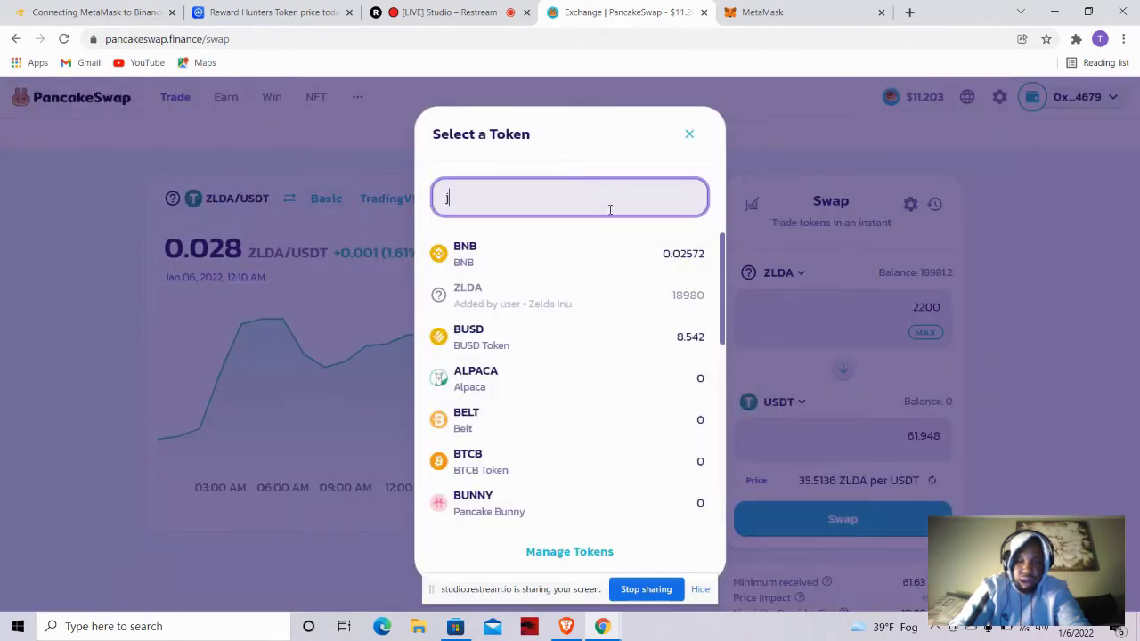
key("BackSpace")
type("rht")
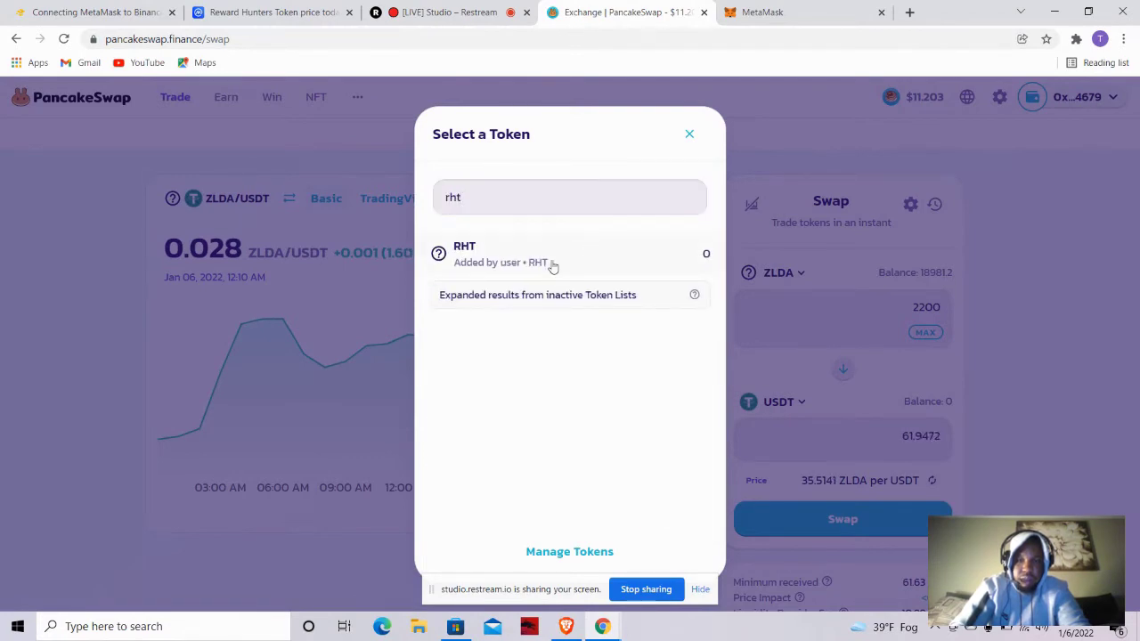
left_click(473, 255)
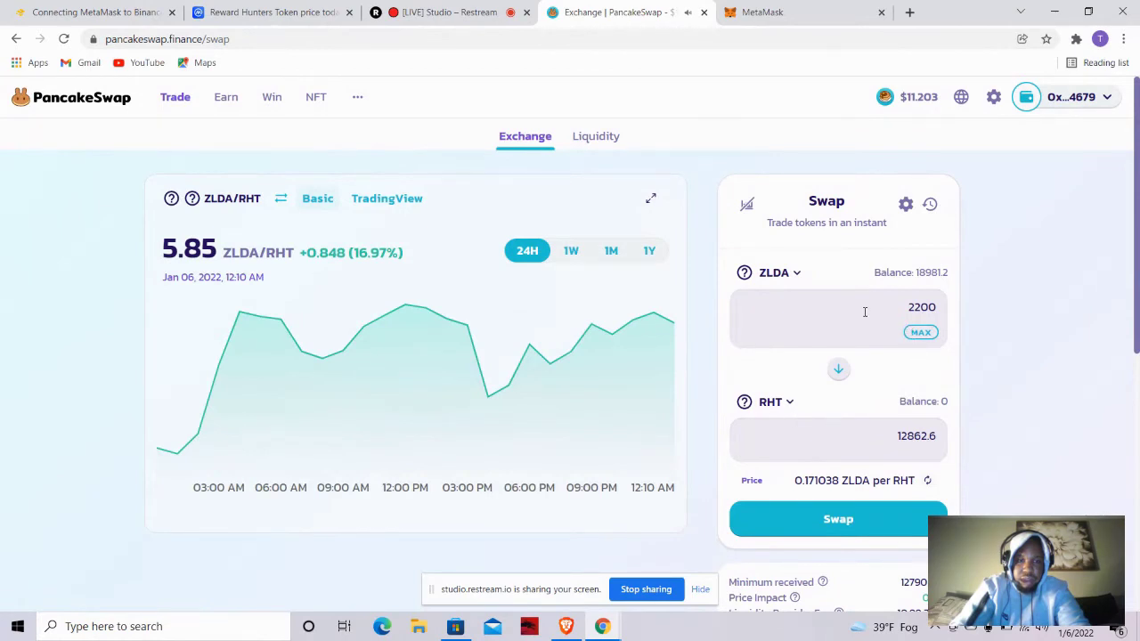
Check the quote for 2200 ZLDA with USDT as the receiving token, and set the receiving token back to RHT.
left_click(773, 402)
type("usd")
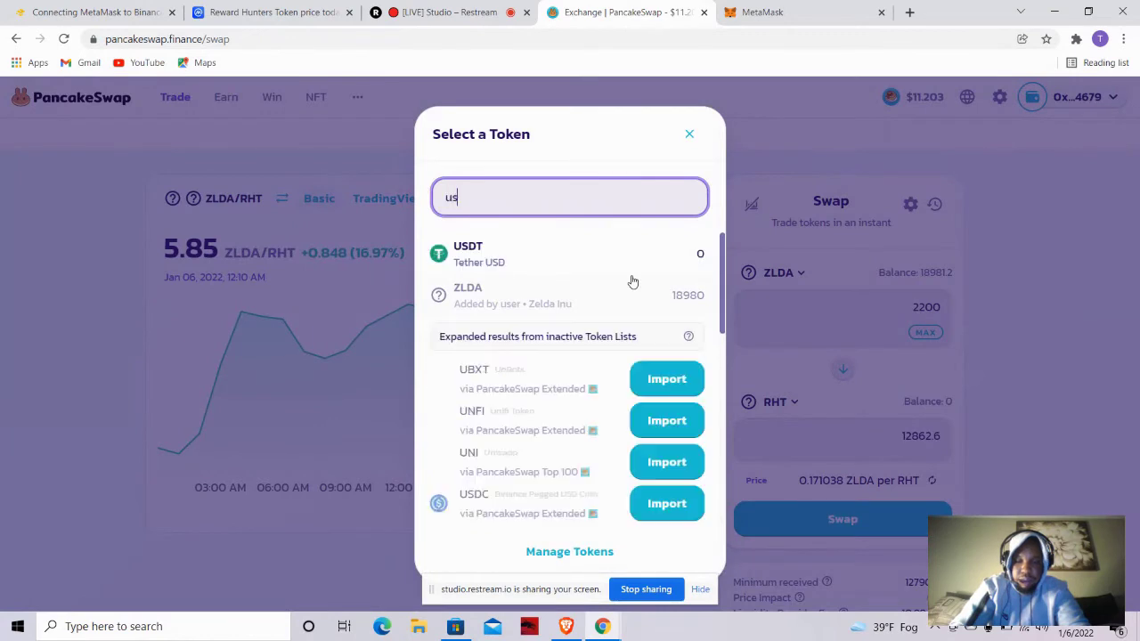
left_click(612, 267)
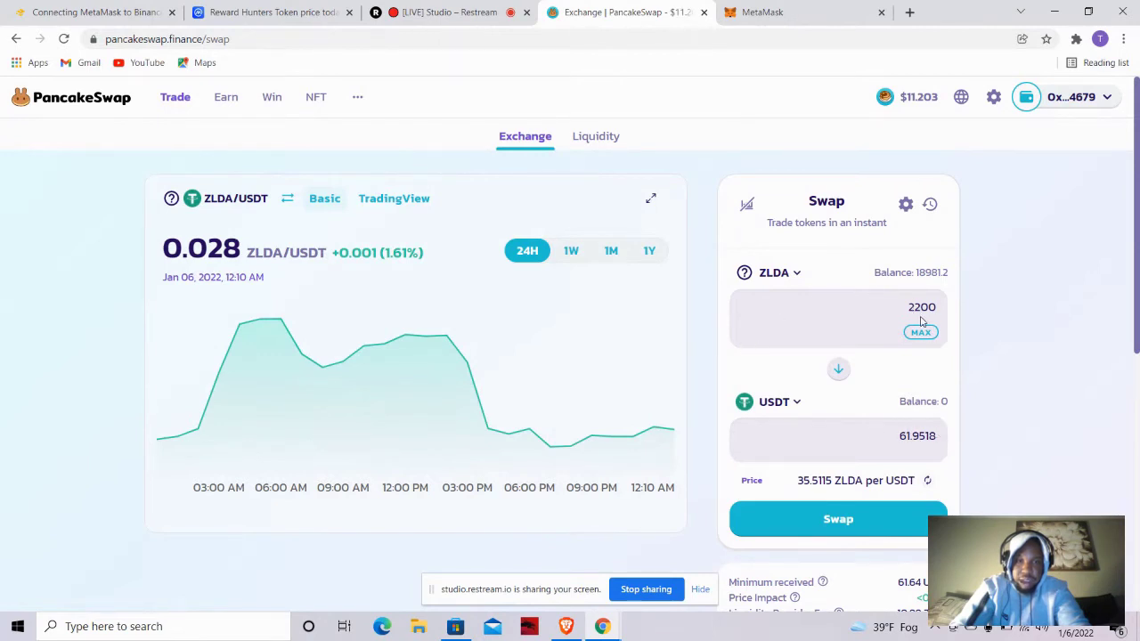
left_click(755, 403)
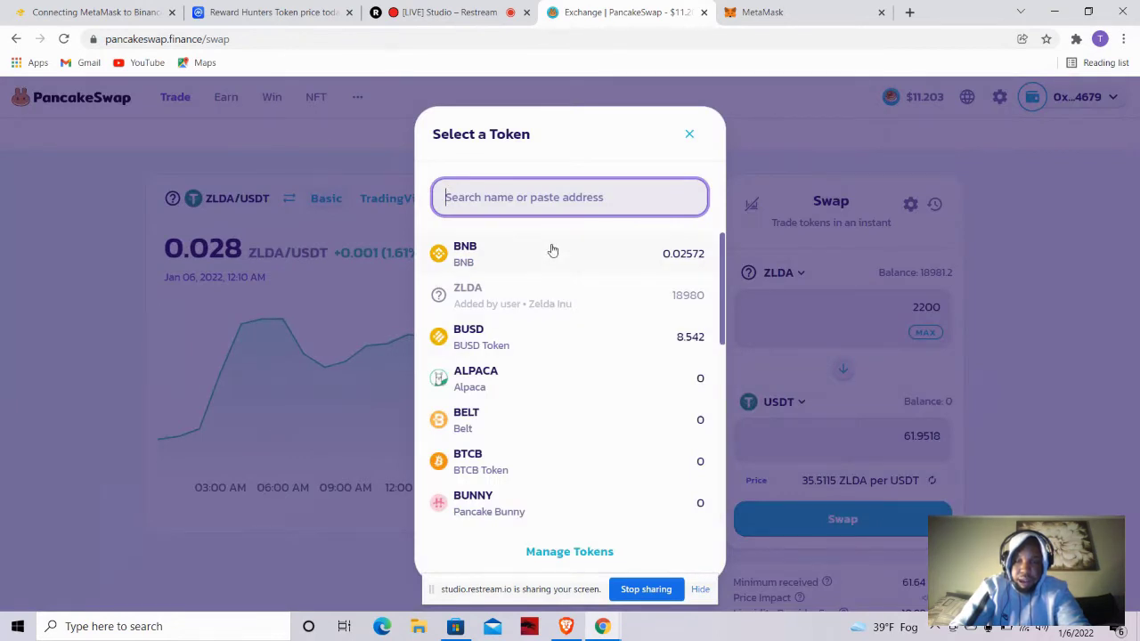
type("rht")
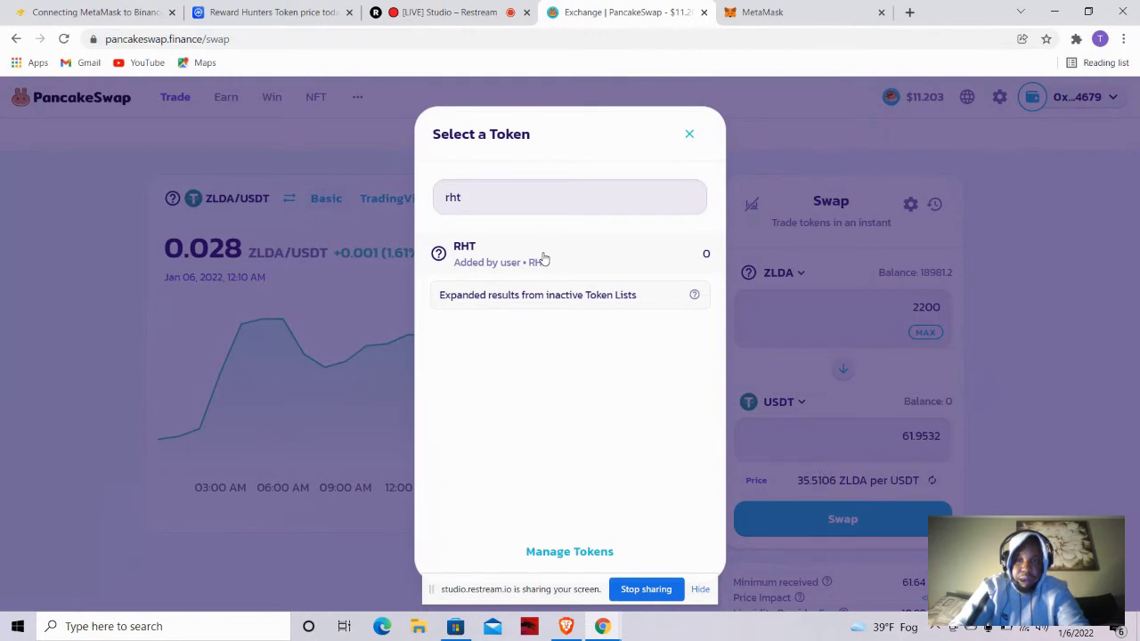
left_click(543, 256)
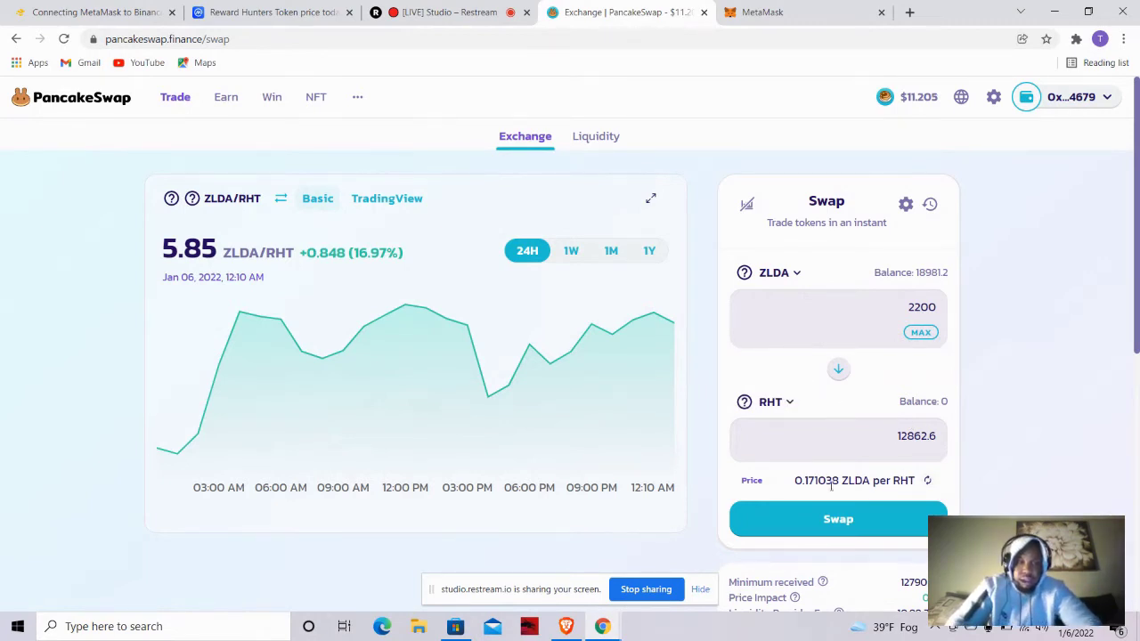
Try to swap 2200 ZLDA for RHT at the current slippage tolerance.
left_click(820, 520)
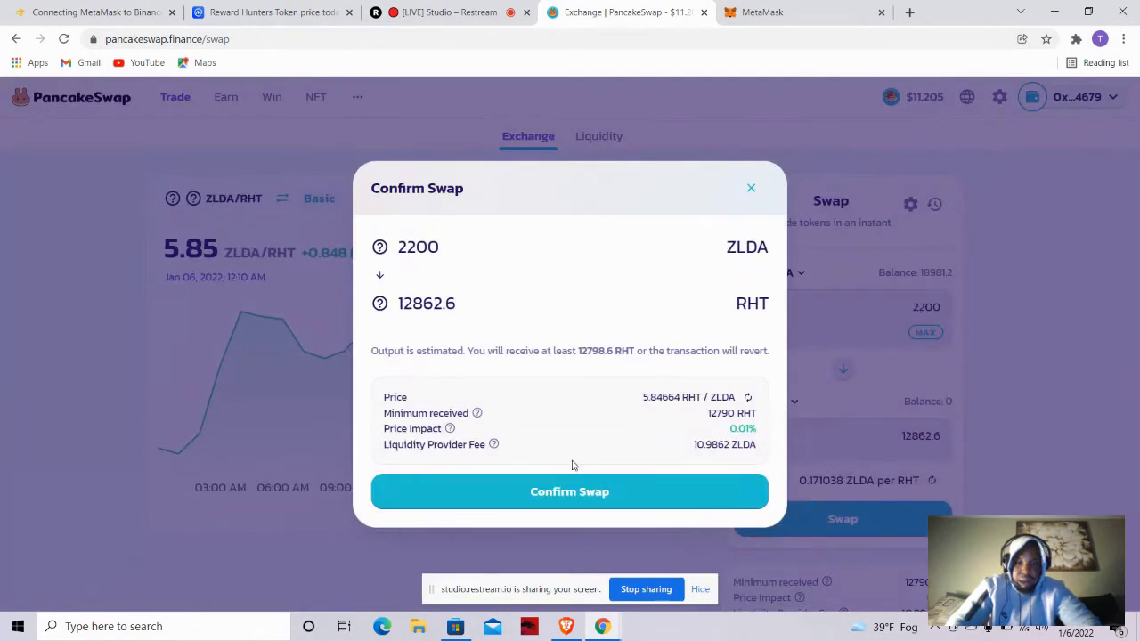
left_click(527, 492)
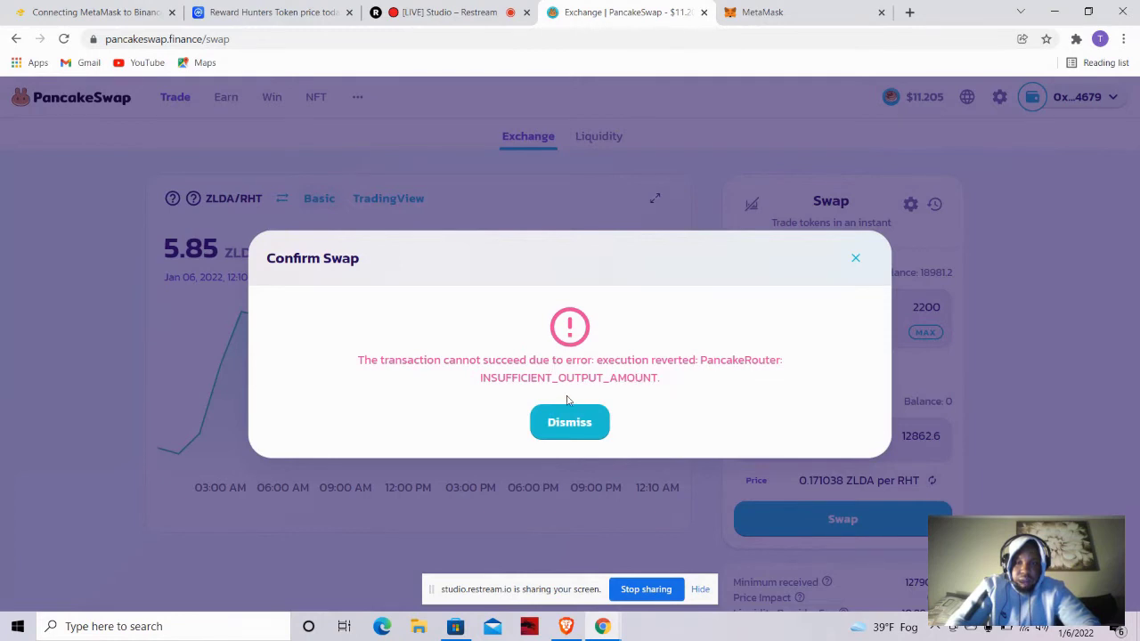
left_click(570, 424)
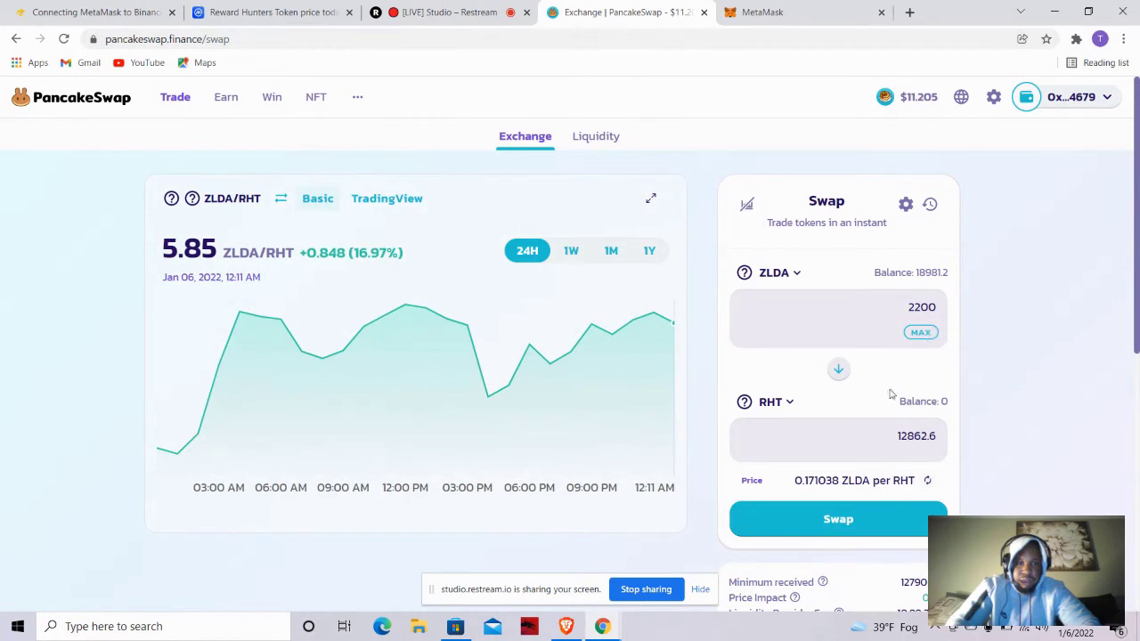
Set the slippage tolerance to 1.0% and retry the swap of 2200 ZLDA for RHT.
left_click(994, 100)
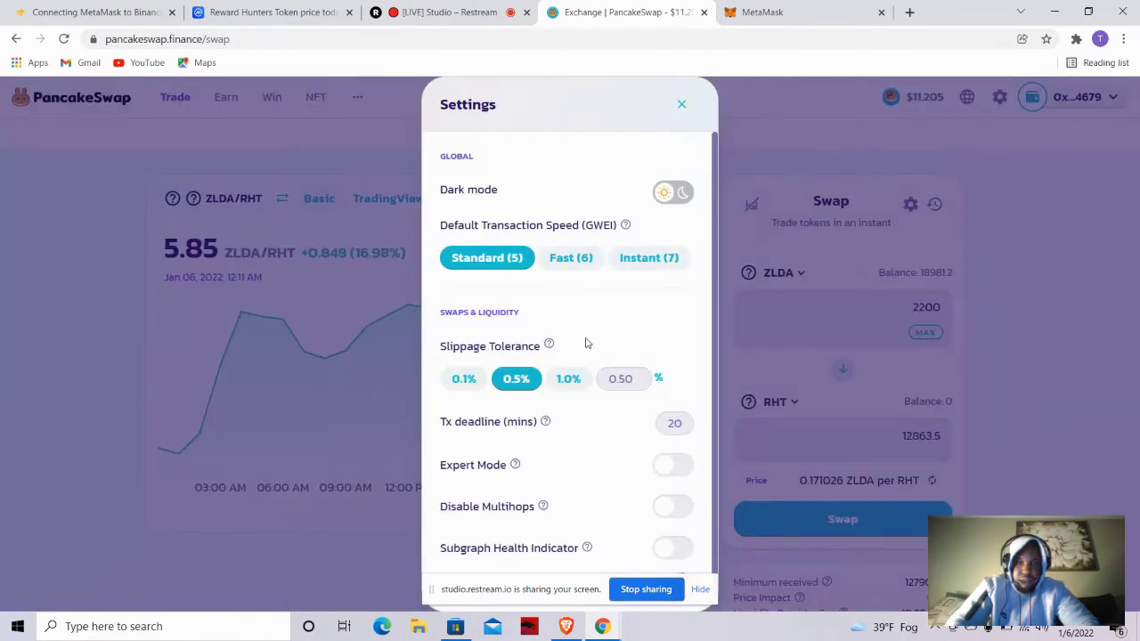
left_click(568, 378)
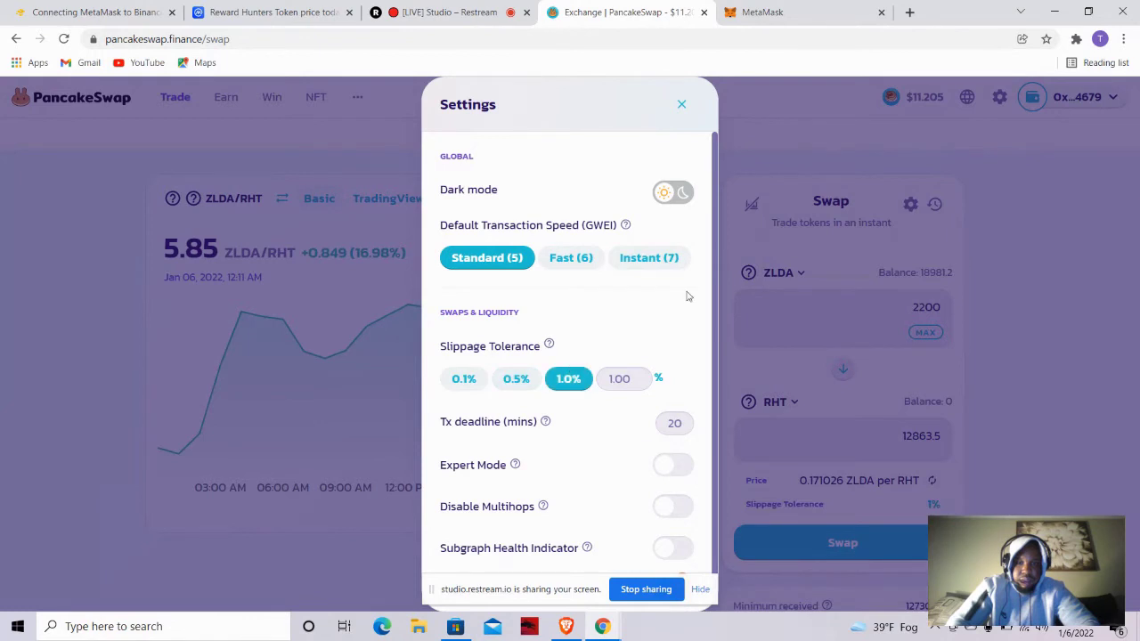
left_click(683, 105)
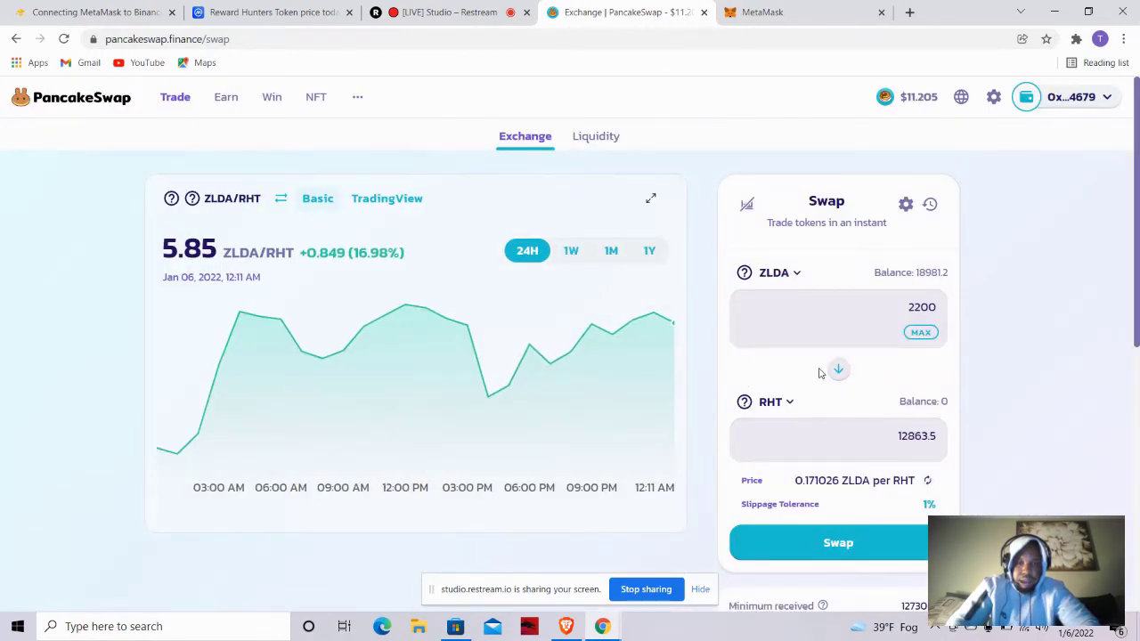
left_click(814, 532)
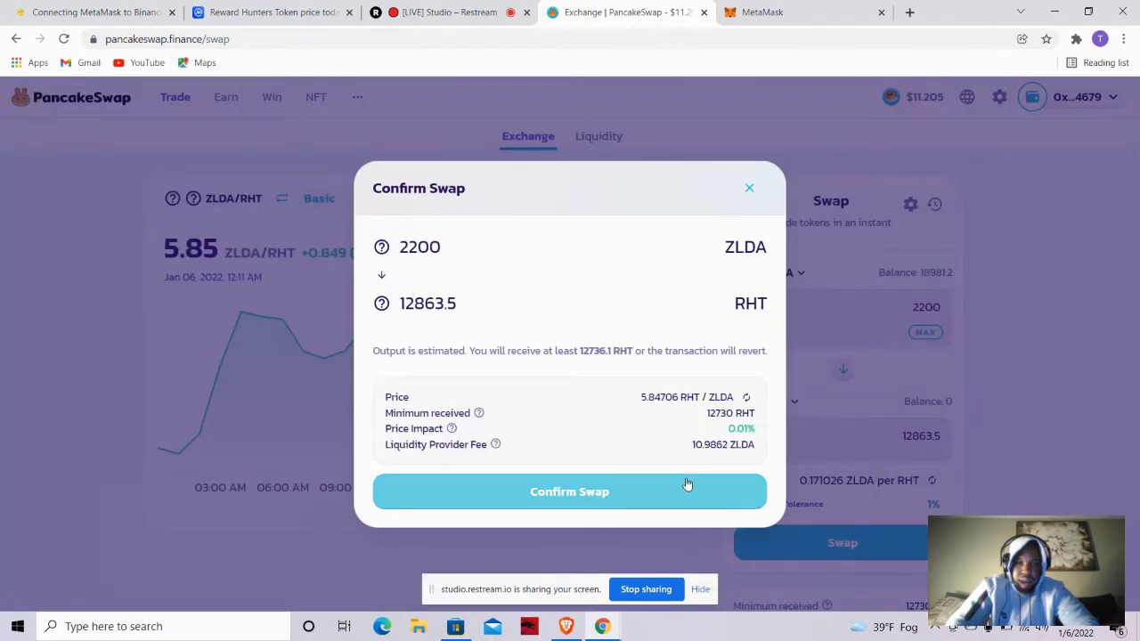
left_click(687, 484)
left_click(607, 427)
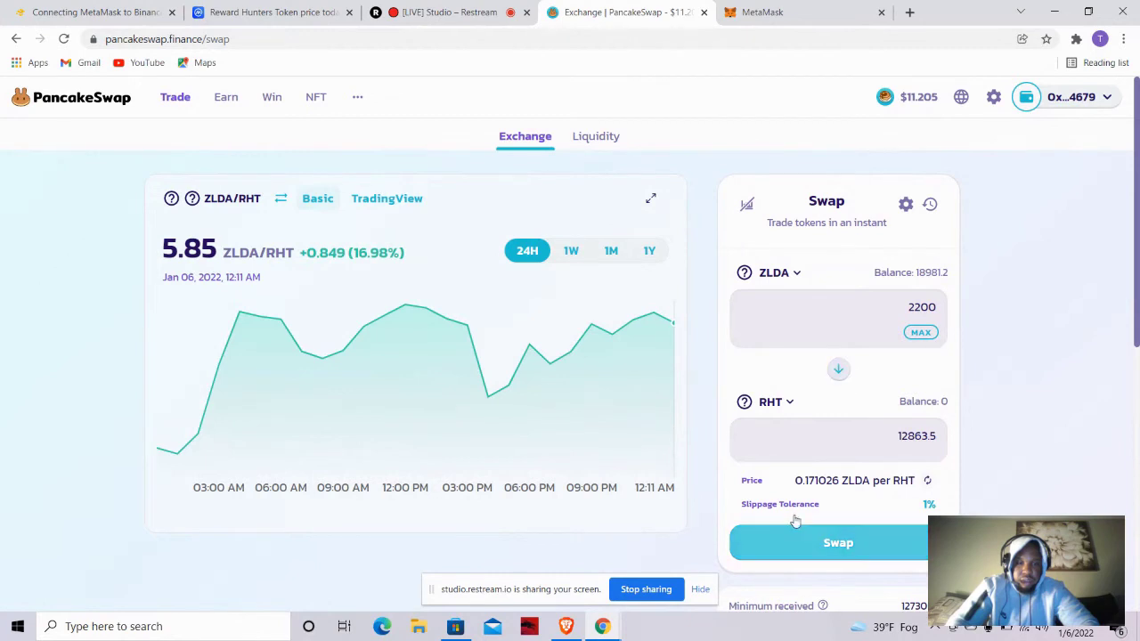
Raise the slippage tolerance to 10% and retry the swap of 2200 ZLDA for RHT.
left_click(992, 98)
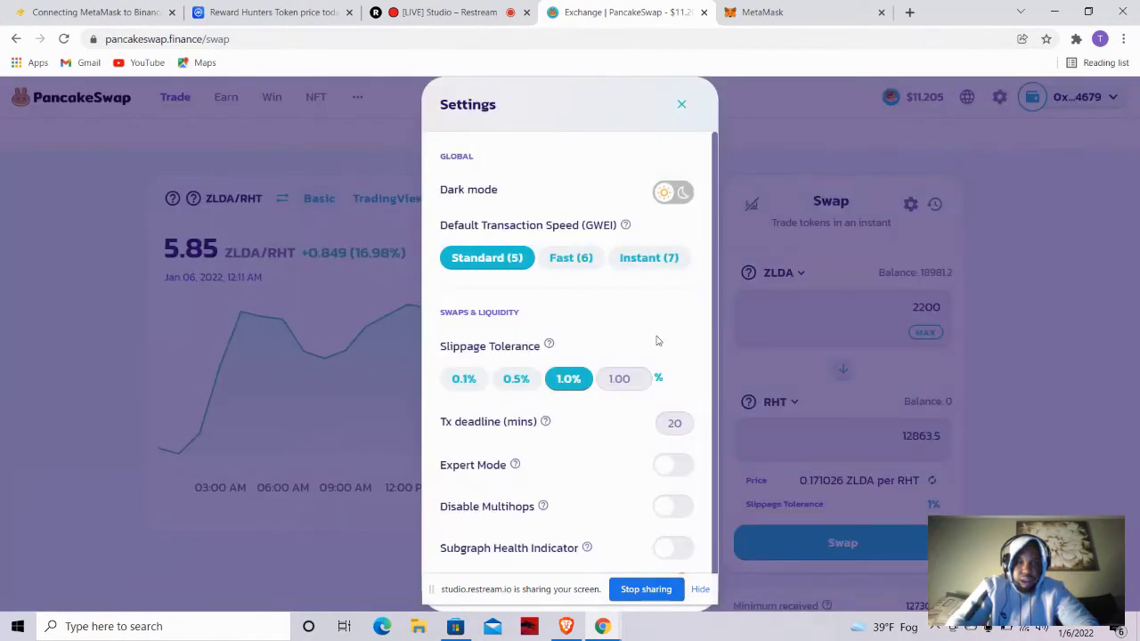
left_click(639, 376)
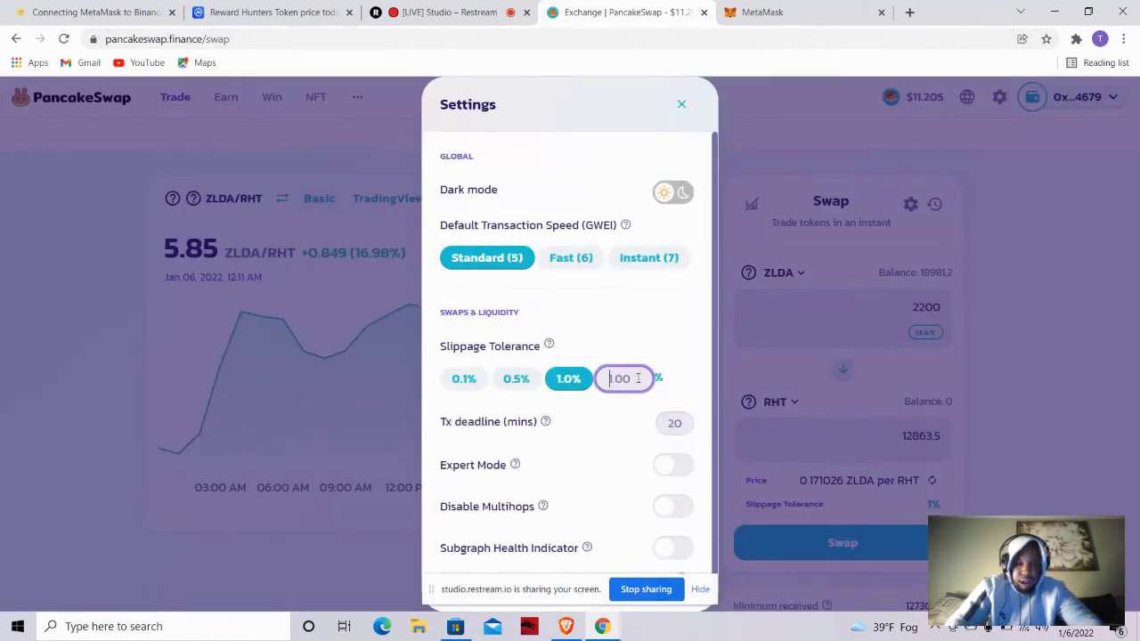
type("10")
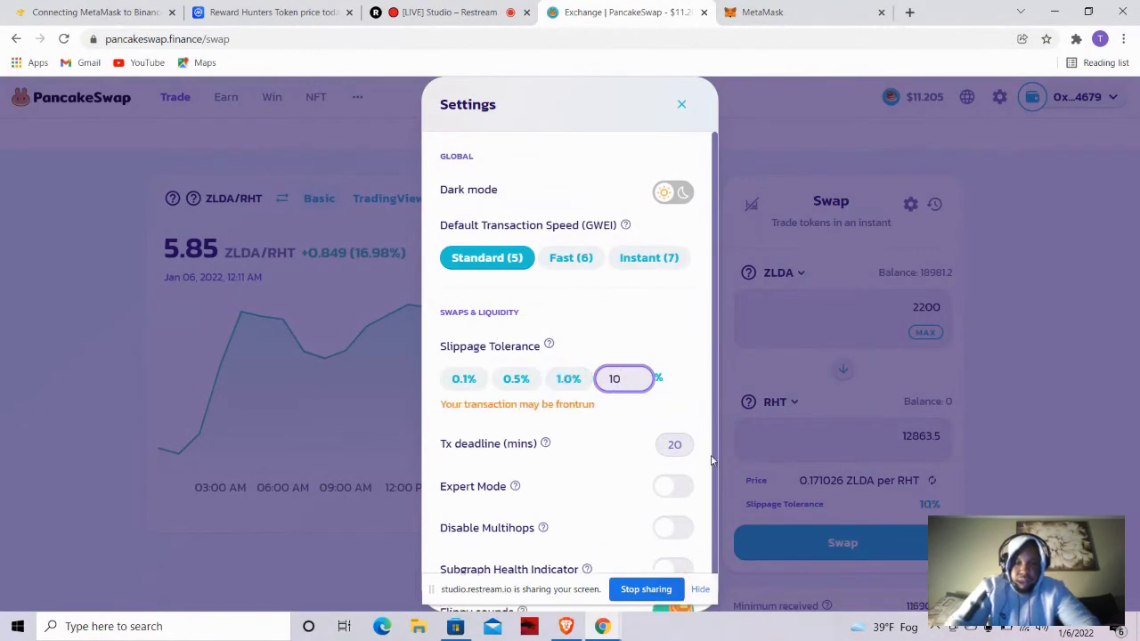
left_click(681, 104)
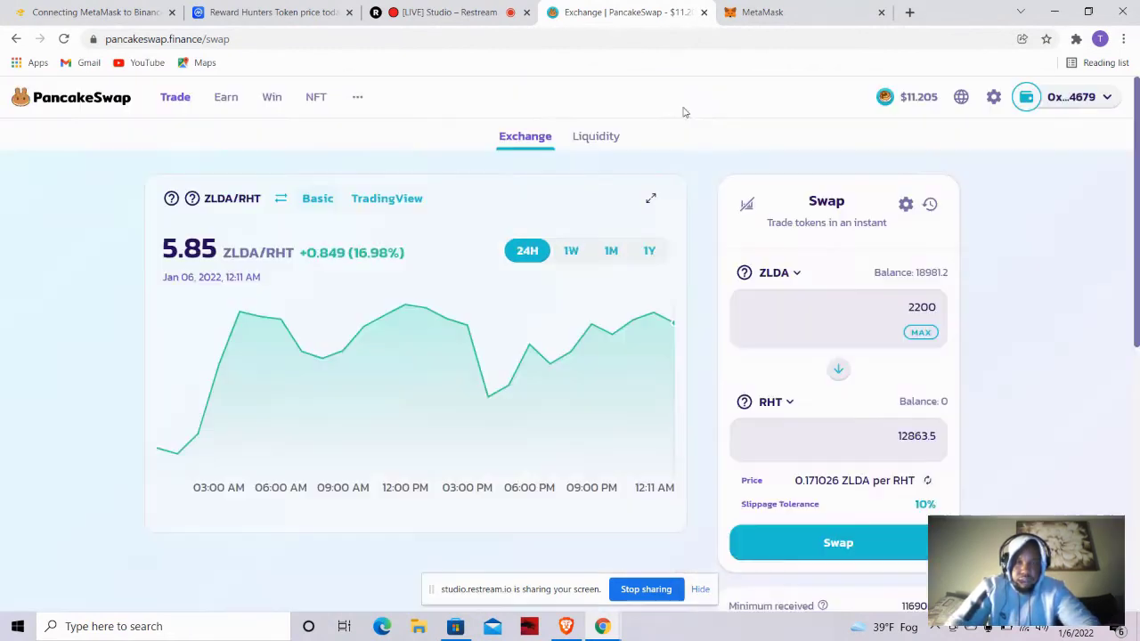
left_click(853, 556)
left_click(681, 484)
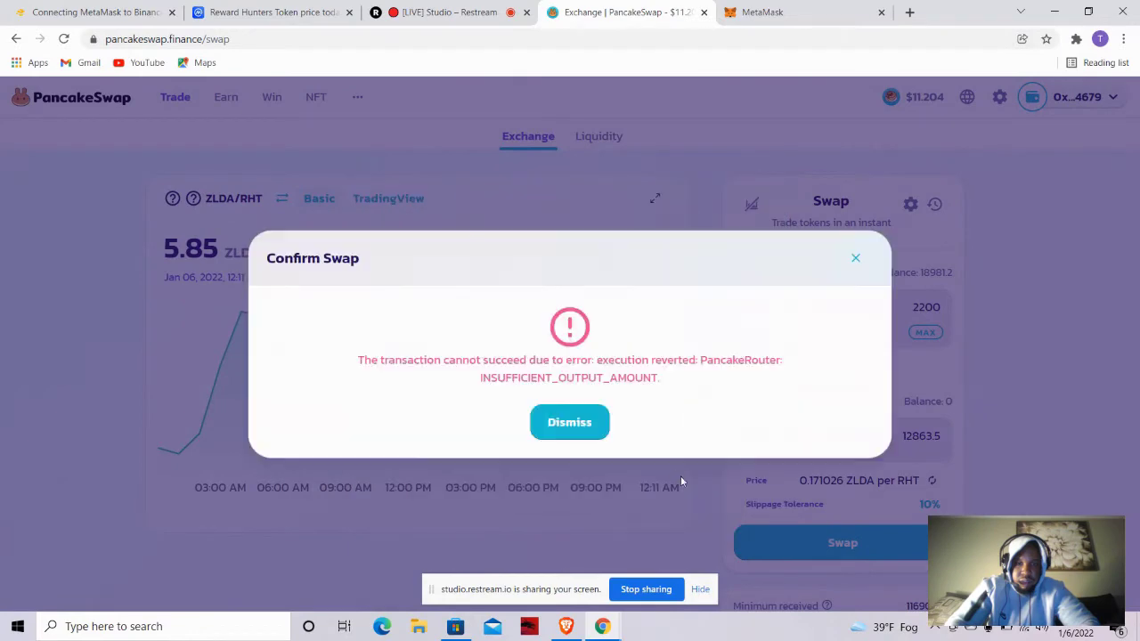
left_click(584, 428)
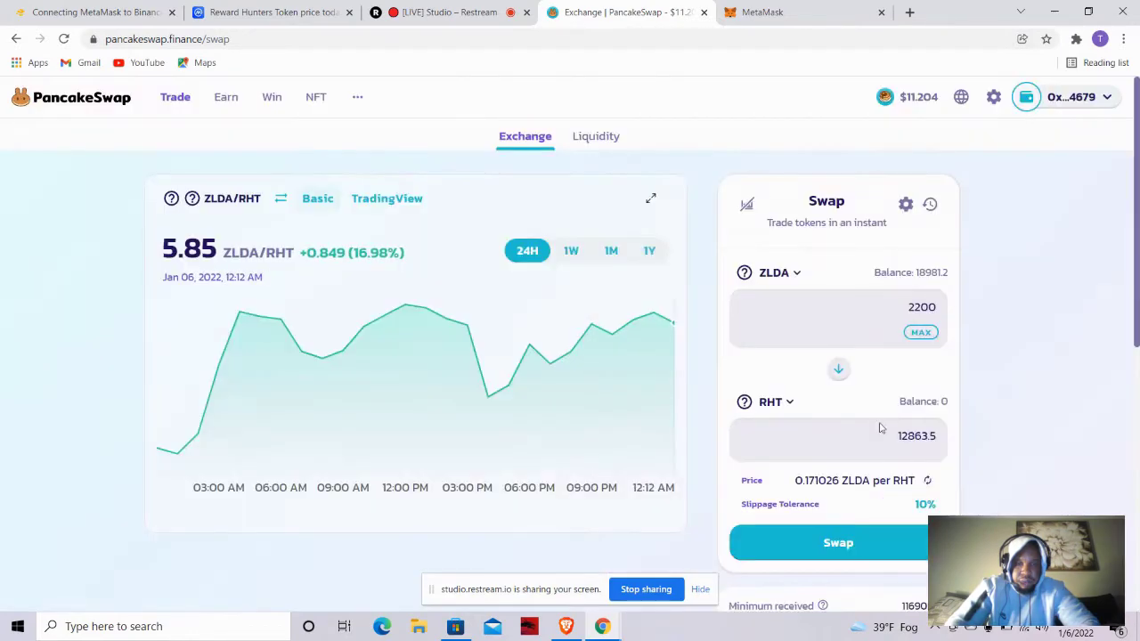
left_click(838, 369)
left_click(838, 370)
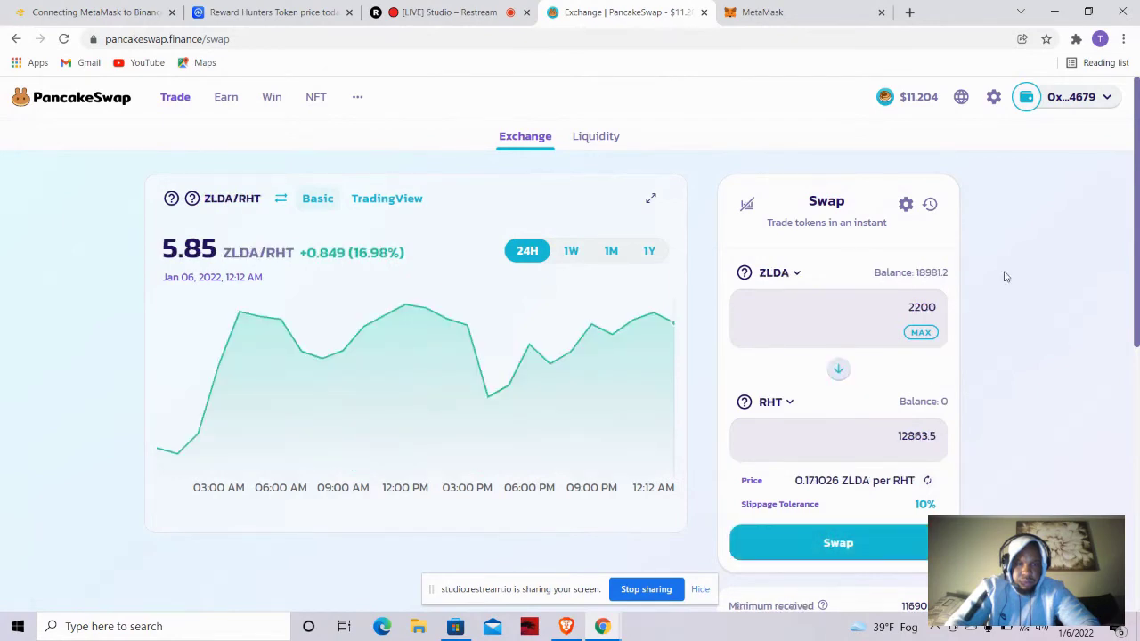
Set a custom slippage tolerance of 30% for swaps.
left_click(993, 98)
left_click(625, 376)
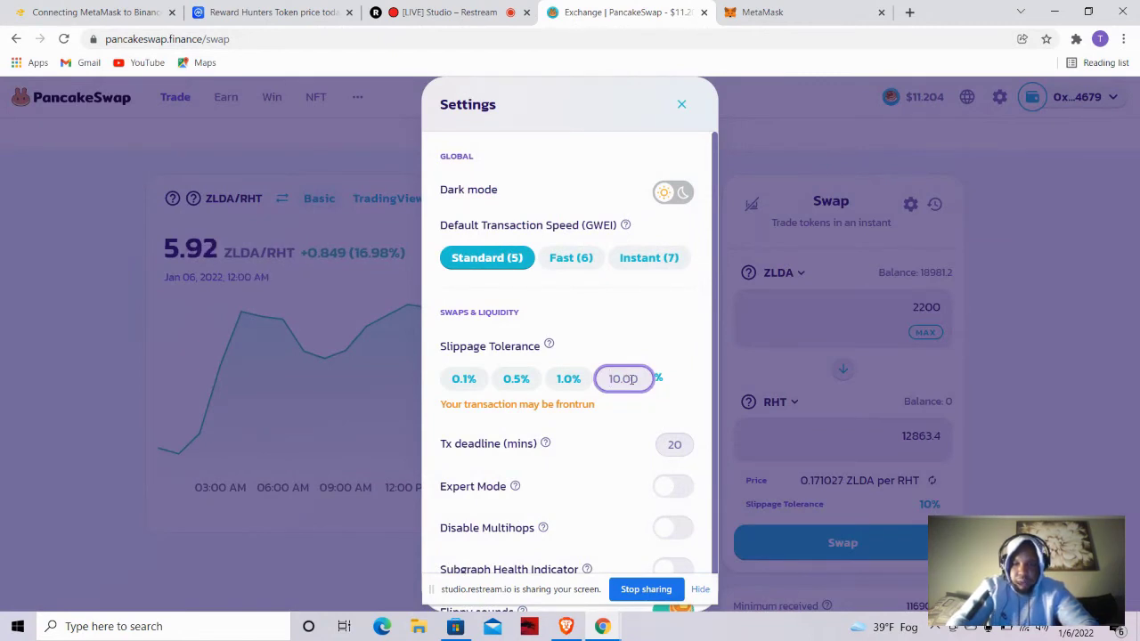
key("ctrl+a")
type("30")
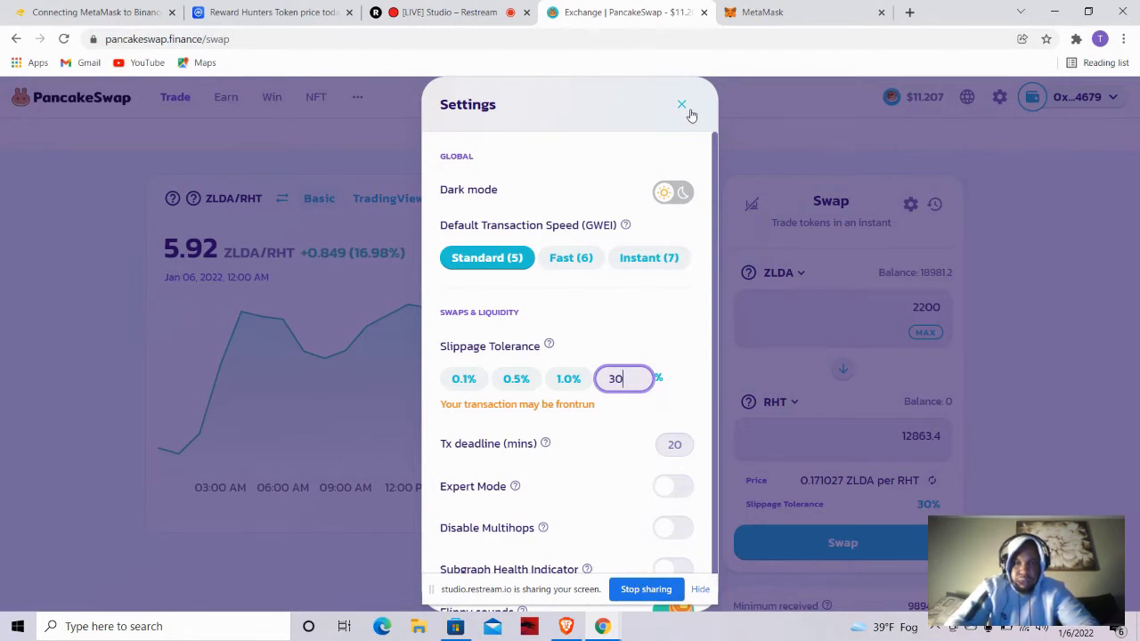
left_click(683, 105)
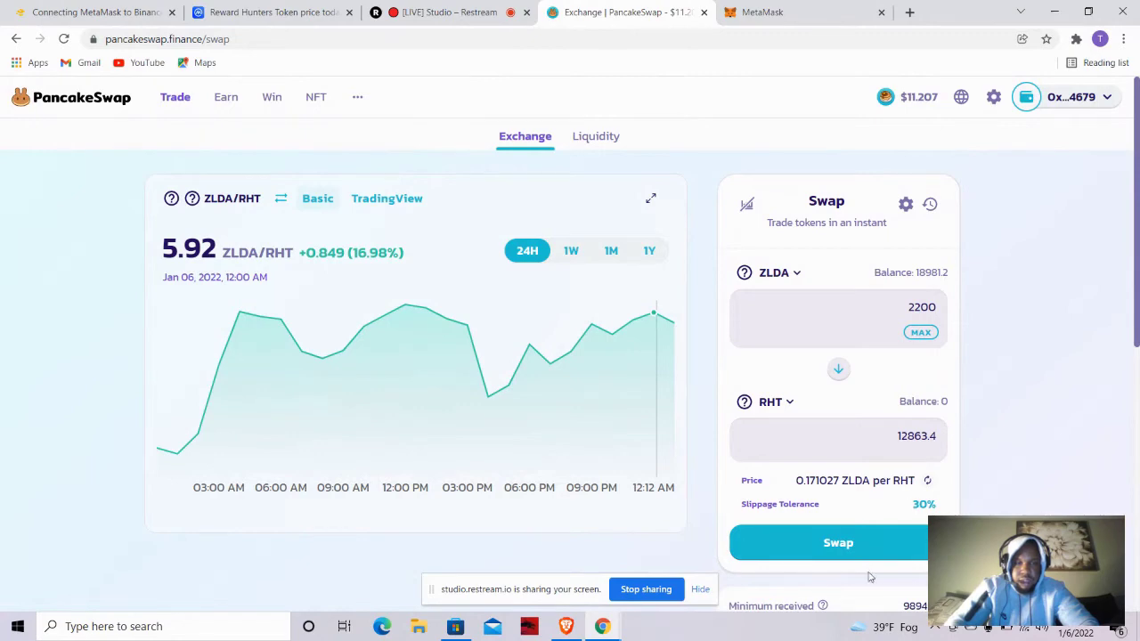
Swap 2200 ZLDA for RHT, approve the transaction in MetaMask and dismiss the submission notice.
left_click(895, 543)
left_click(663, 496)
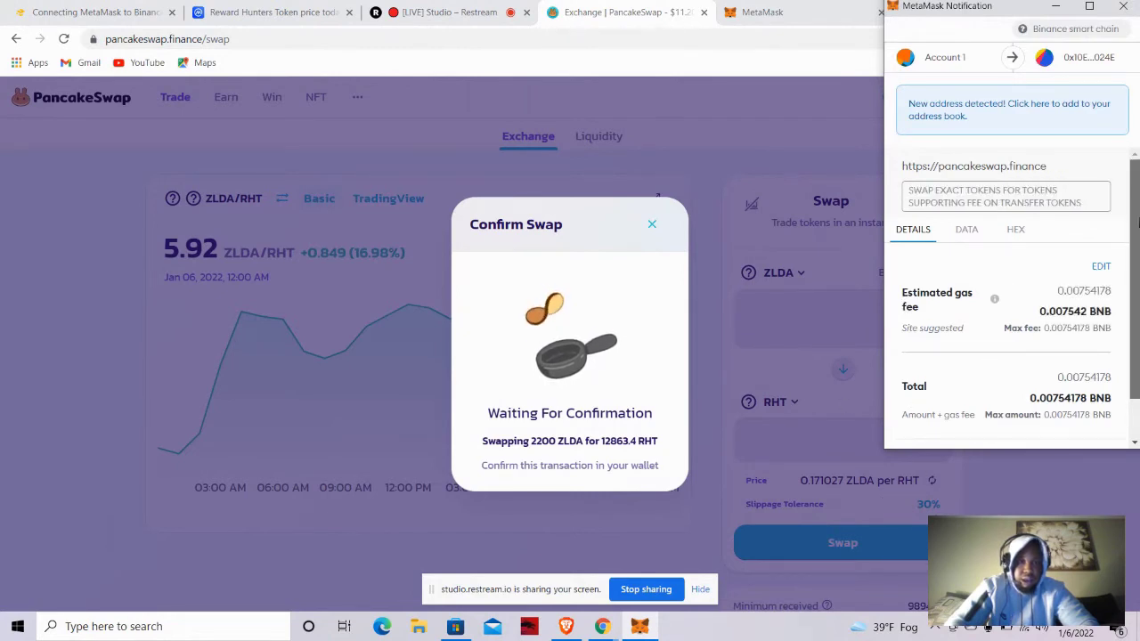
left_click_drag(1137, 247, 1138, 287)
left_click(1073, 421)
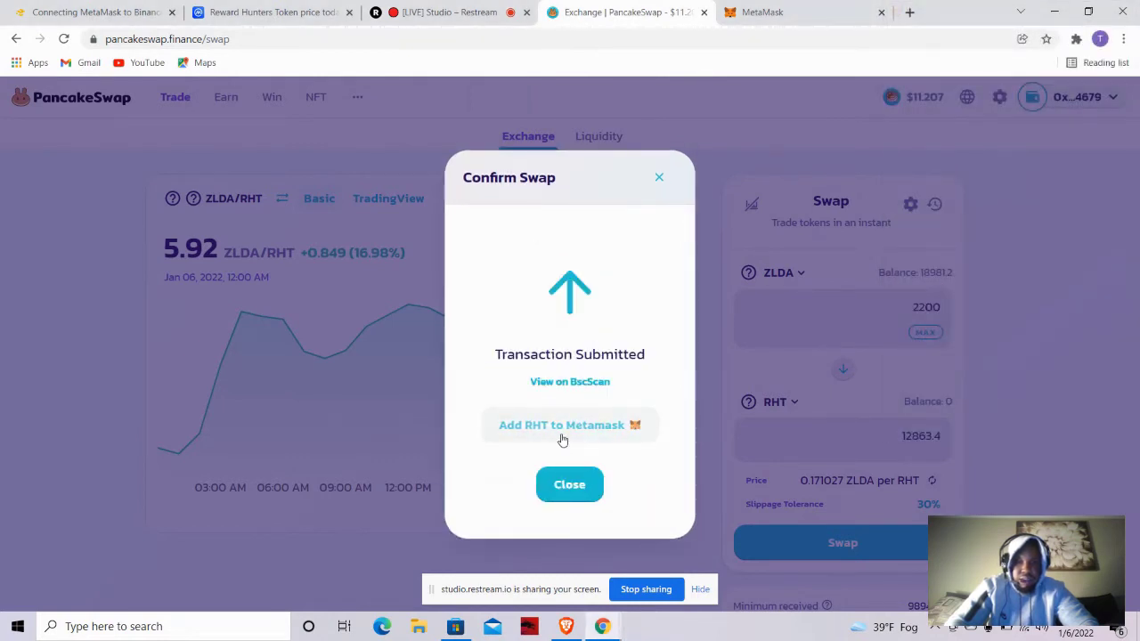
left_click(574, 485)
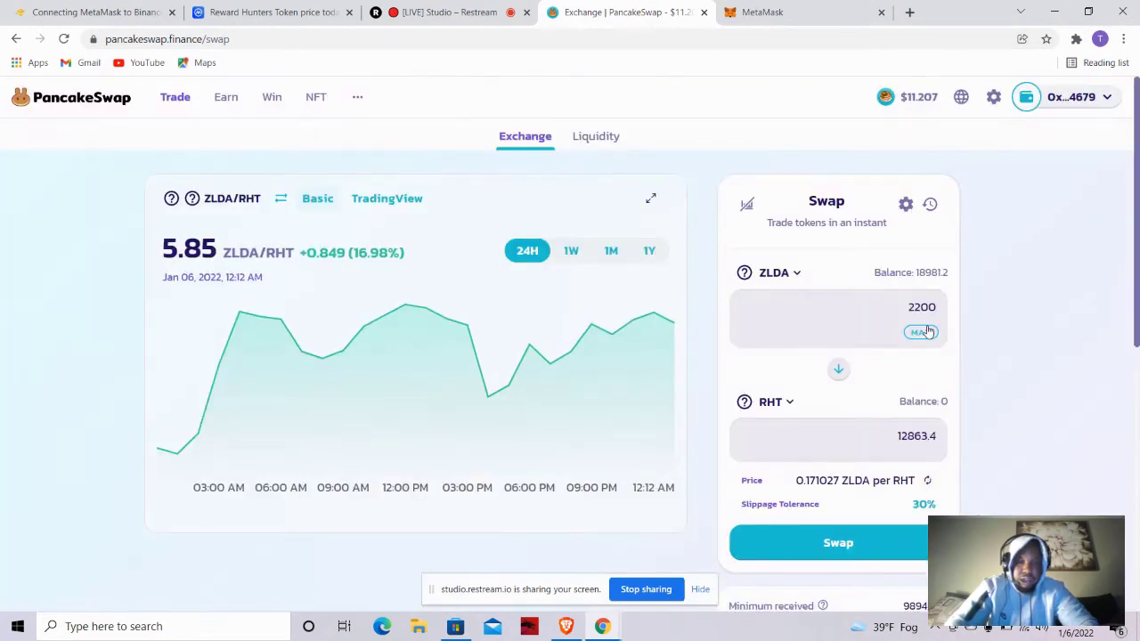
Set the swap to convert RHT into USDT, finding the token with the search "usdt", and use the maximum RHT balance.
left_click(793, 273)
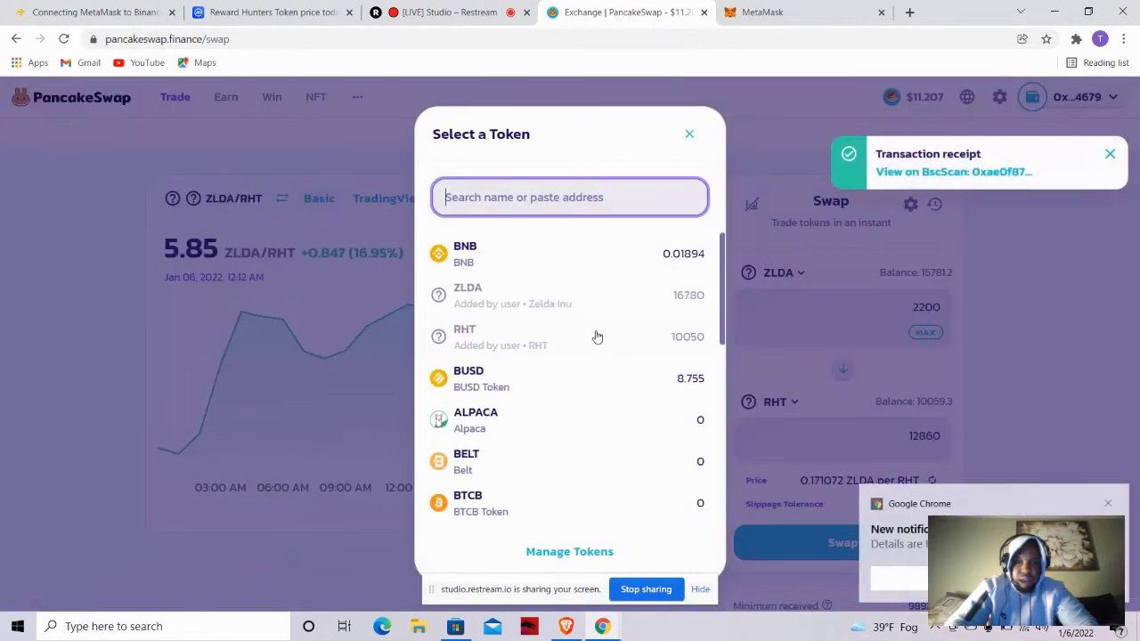
left_click(595, 337)
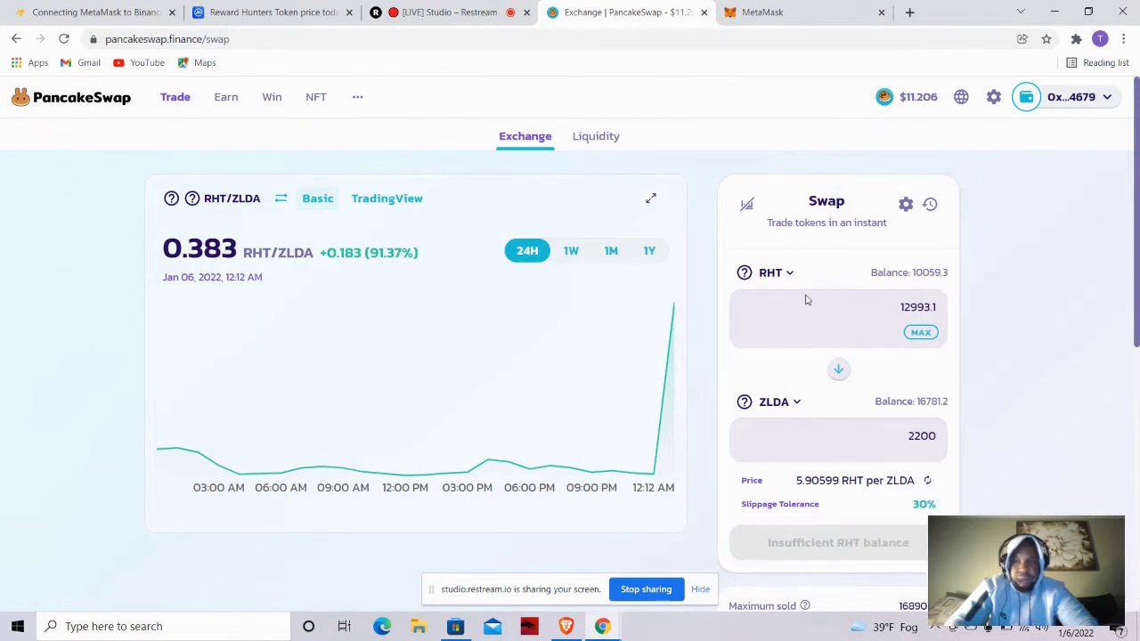
left_click(755, 402)
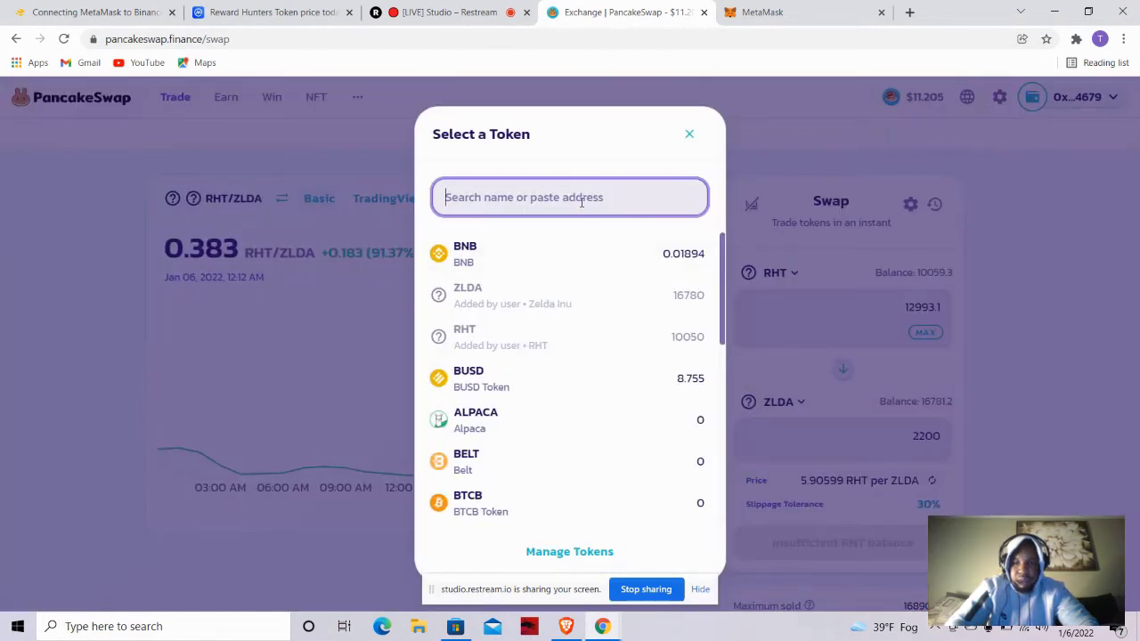
type("ius")
key("BackSpace")
key("BackSpace")
key("BackSpace")
type("usdt")
left_click(571, 261)
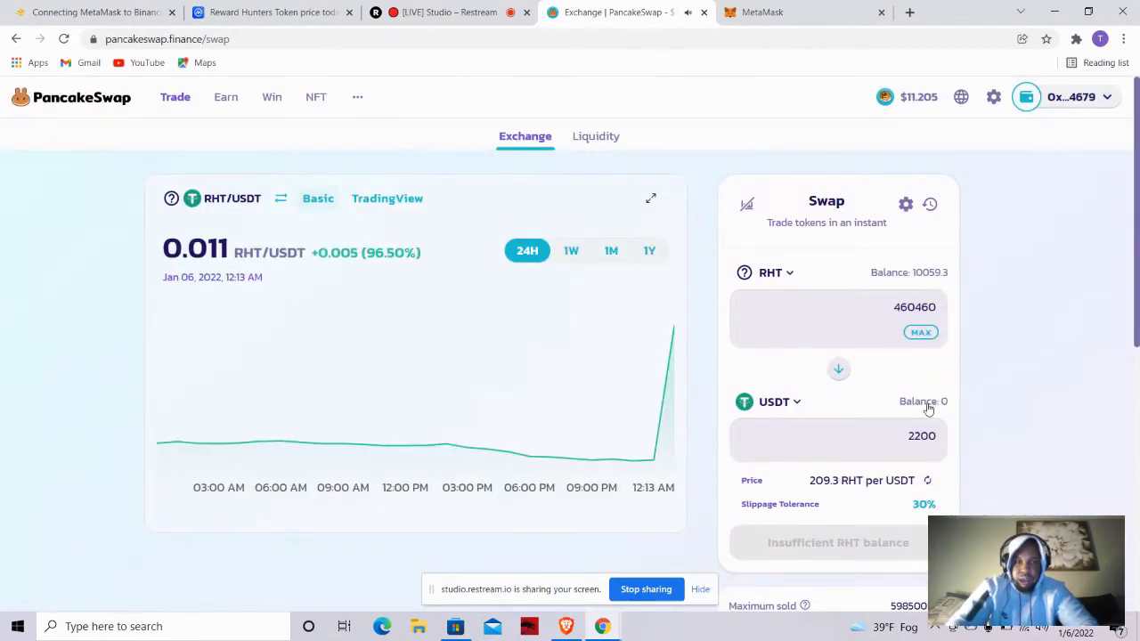
left_click(933, 333)
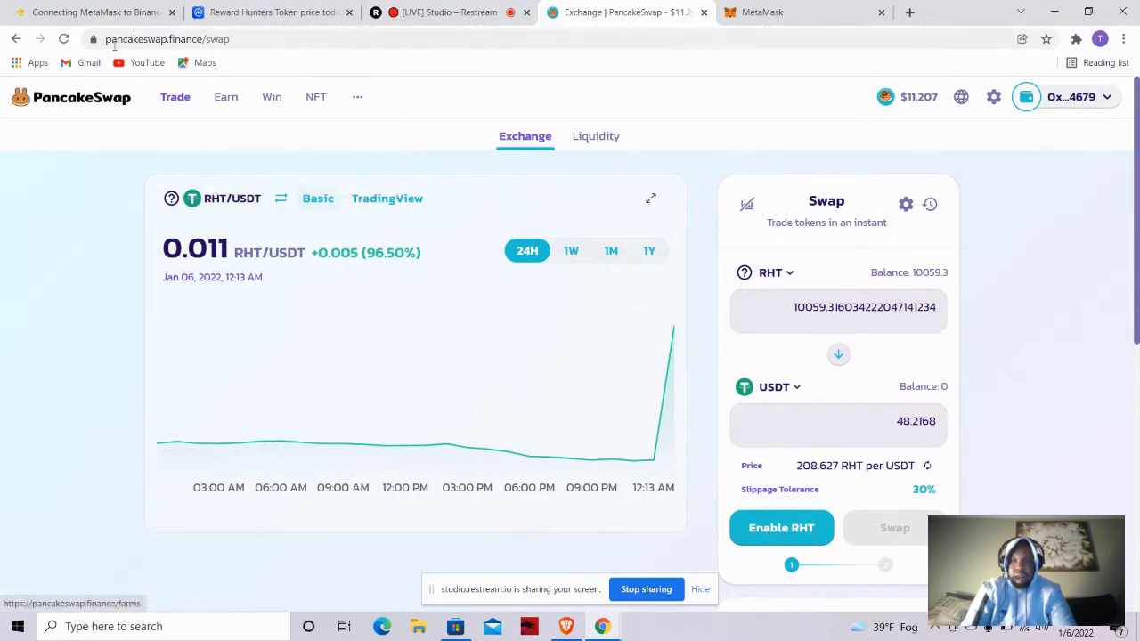
Review the Reward Hunters Token price details on the CoinMarketCap page.
left_click(93, 5)
left_click(267, 12)
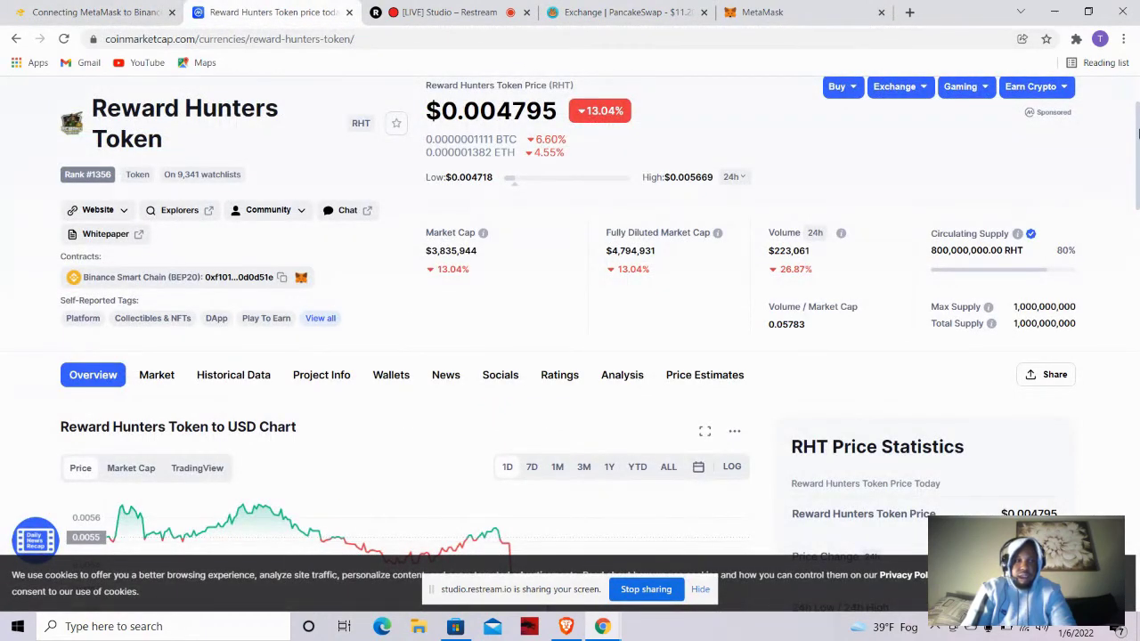
scroll(1129, 107, "up", 2)
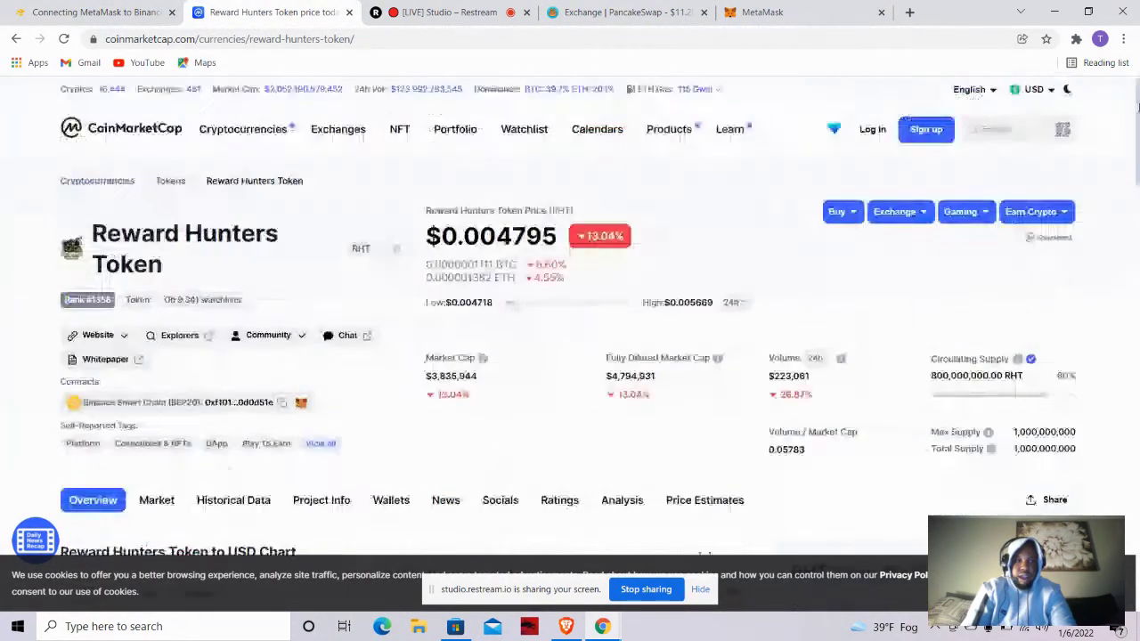
Replace the Binance Academy article's web address with google.com and load the Google home page.
left_click(91, 11)
left_click(79, 97)
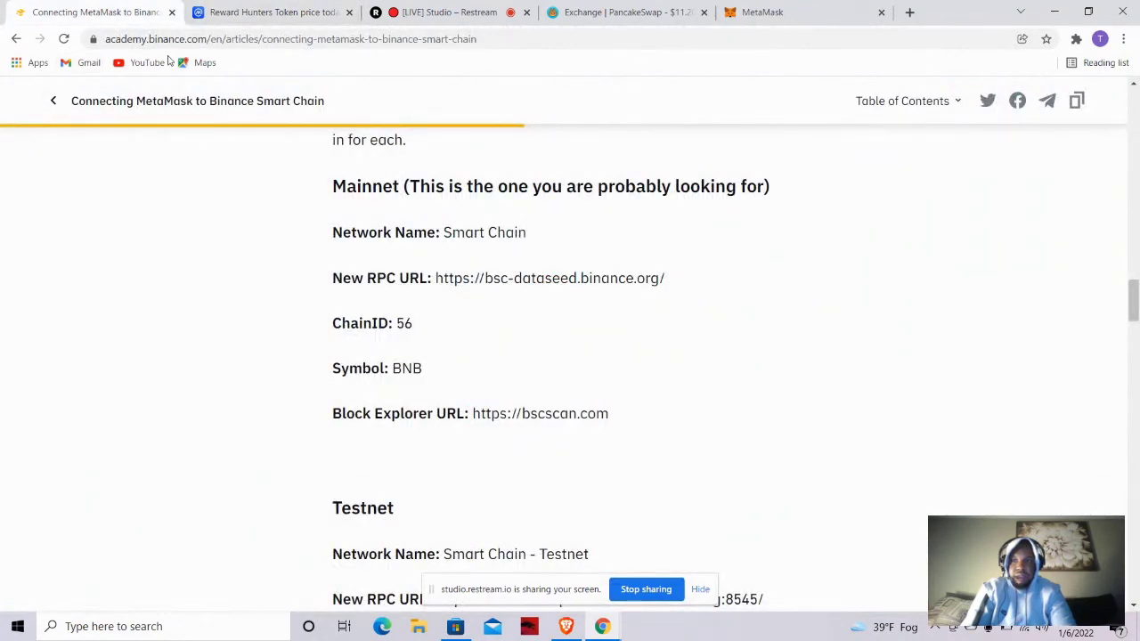
left_click(255, 39)
double_click(255, 40)
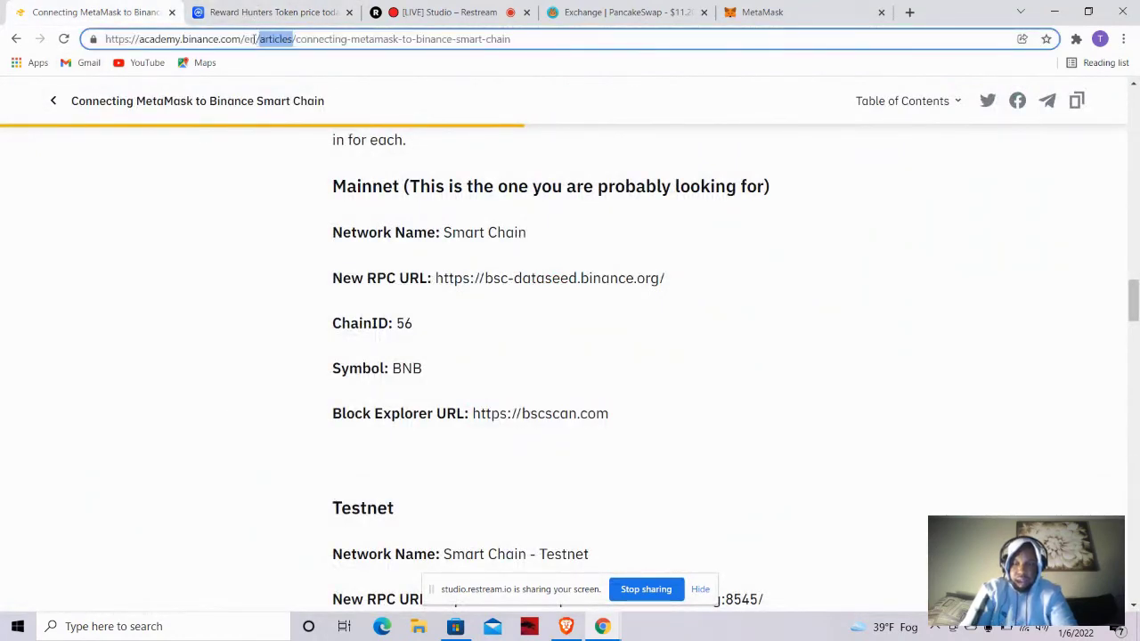
left_click_drag(527, 38, 16, 79)
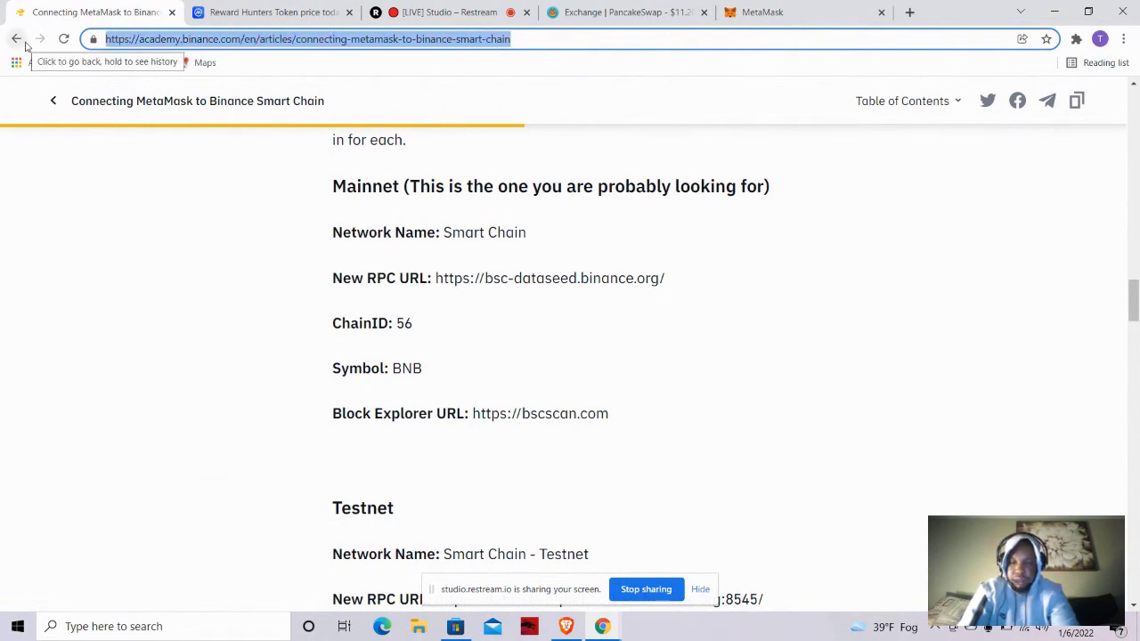
type("googgle.")
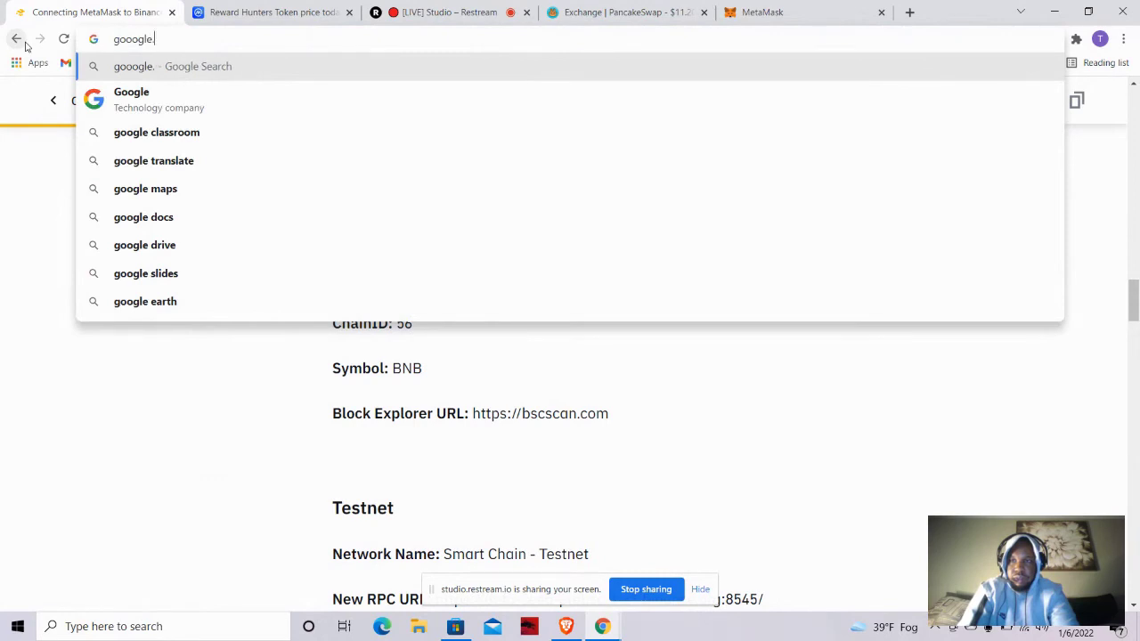
type("com")
key("Return")
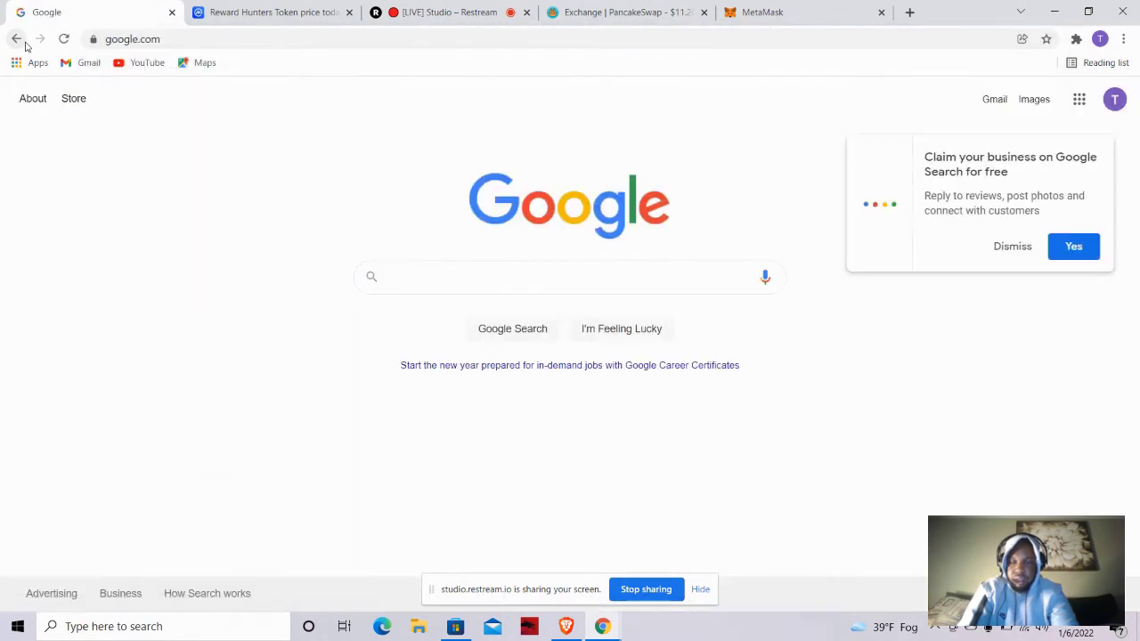
Search Google for "add matic mainnet to metamask".
type("add ")
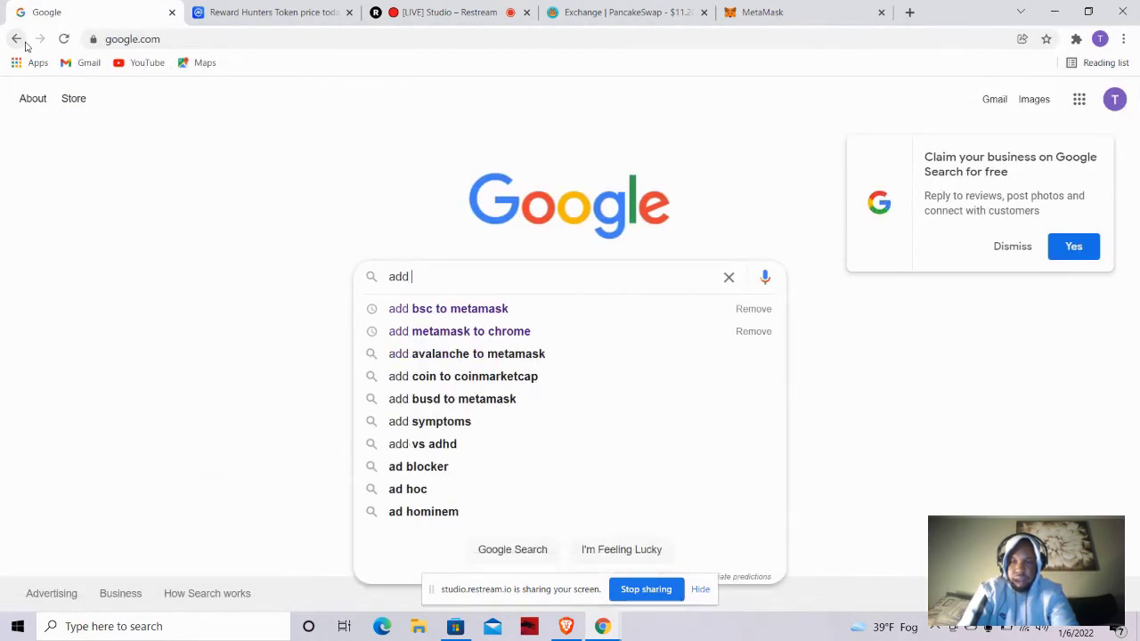
type("p")
key("BackSpace")
type("maticu")
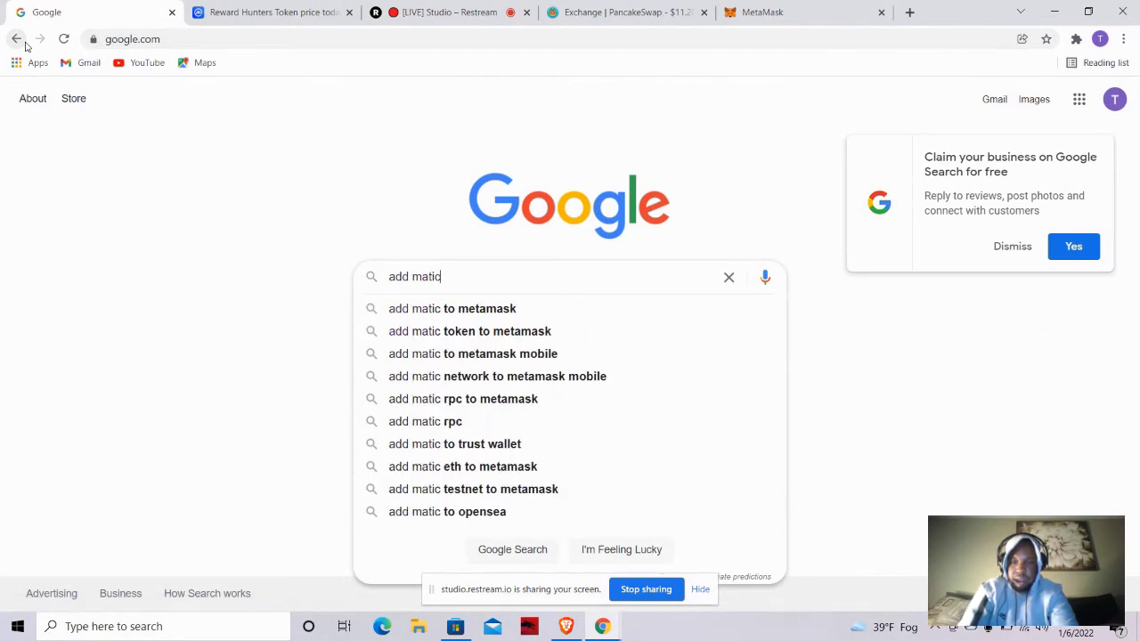
key("BackSpace")
type("mainnet")
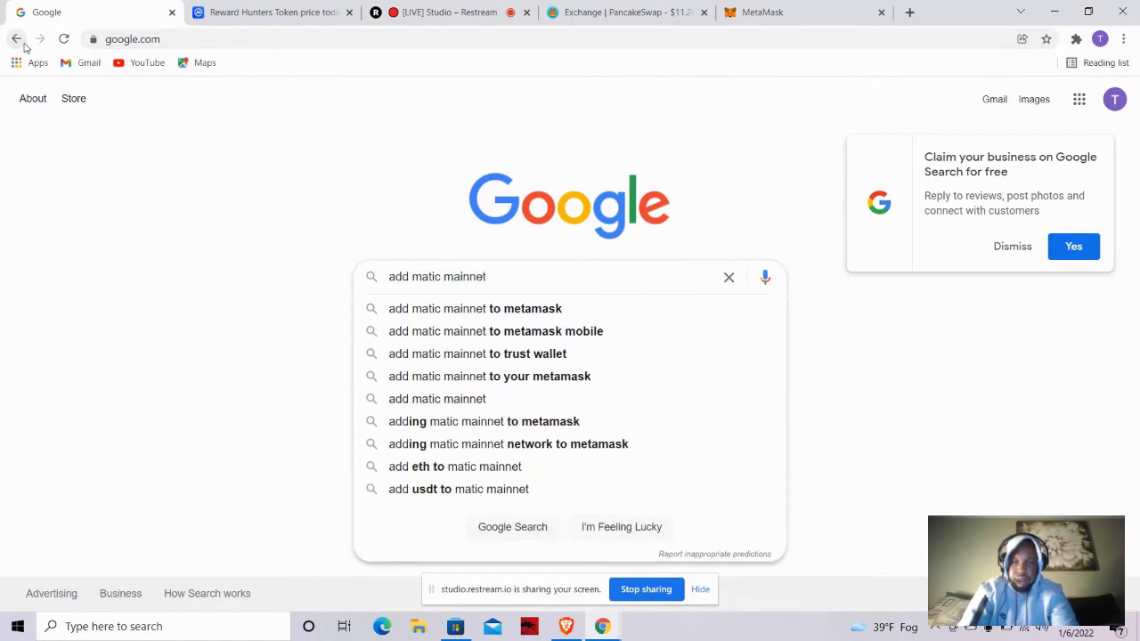
left_click(449, 308)
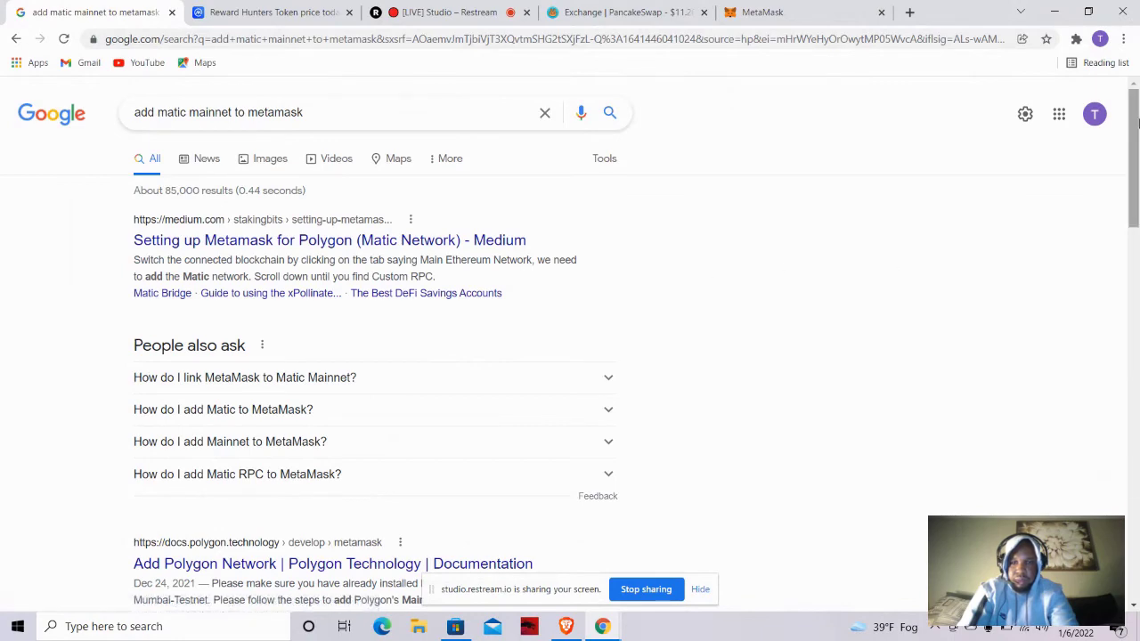
Open the Polygon Technology documentation result "Add Polygon Network" and find the manual Polygon-Mainnet network settings.
scroll(888, 267, "down", 4)
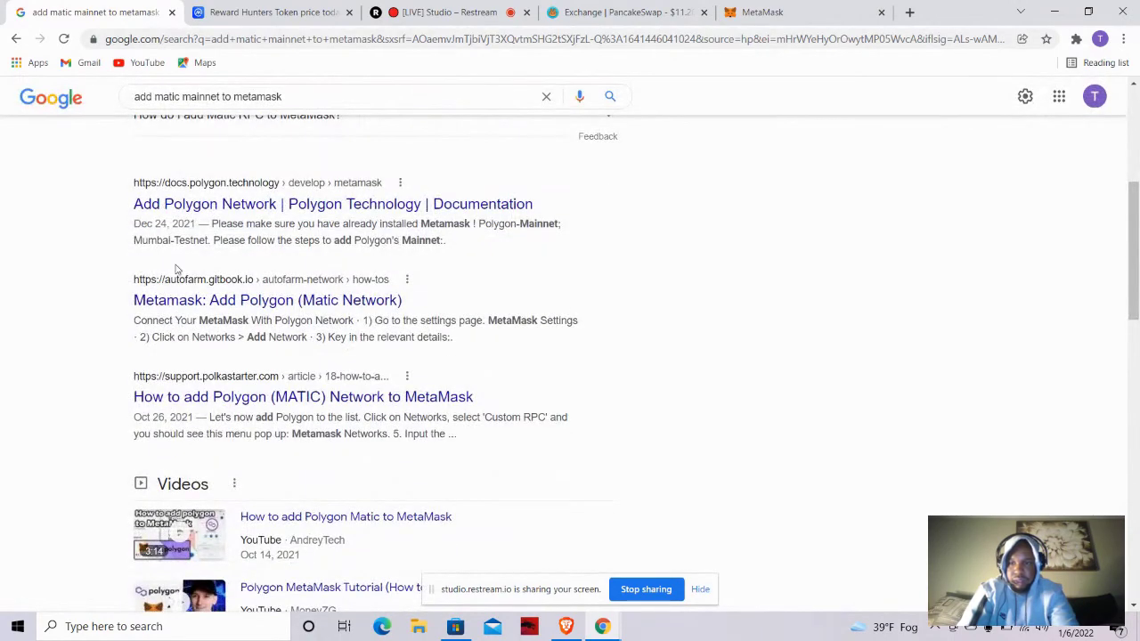
left_click(353, 204)
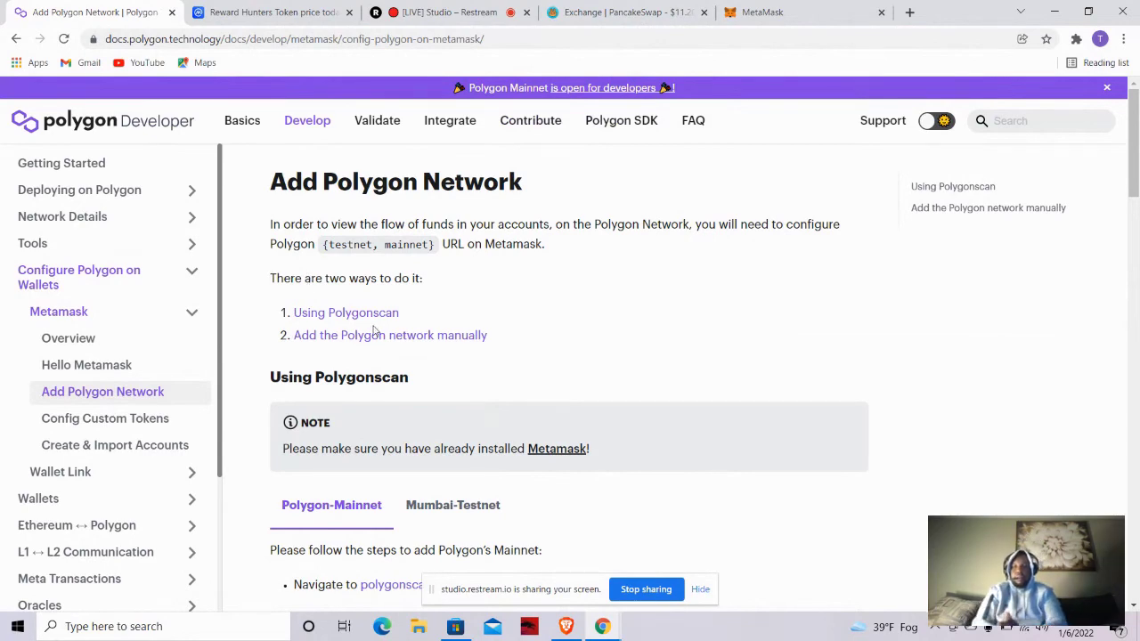
left_click_drag(1137, 174, 1135, 523)
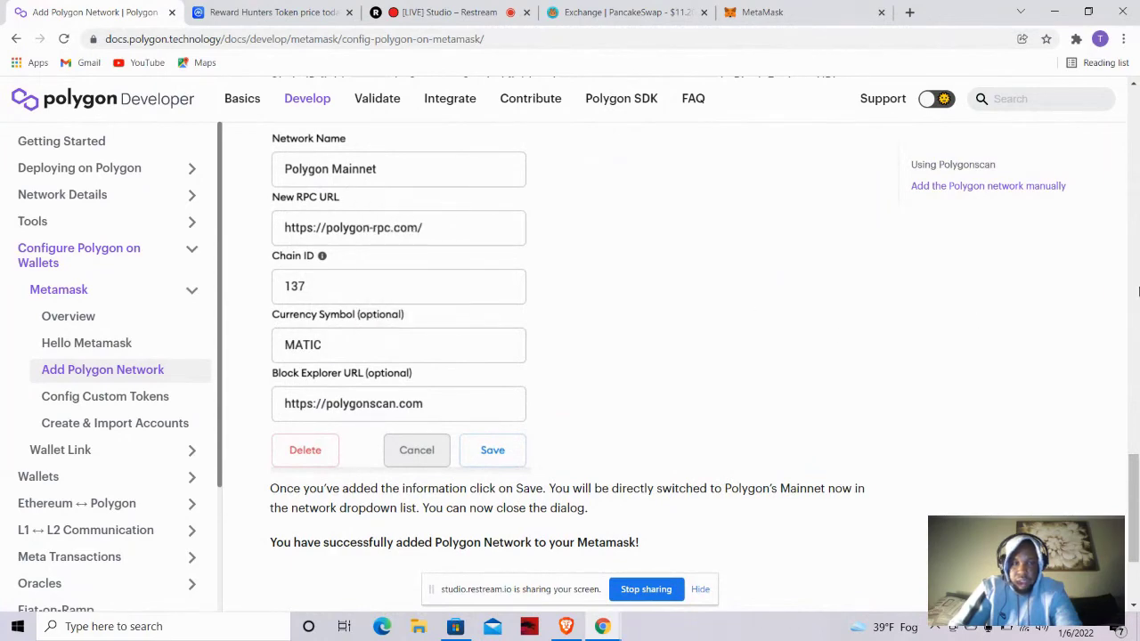
scroll(1137, 400, "up", 10)
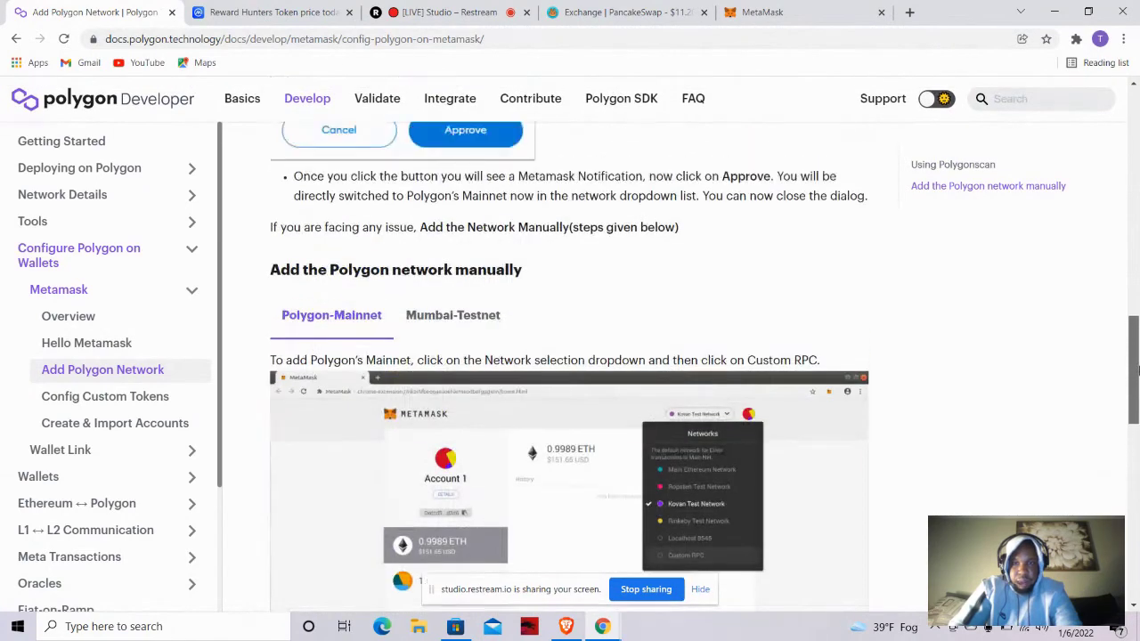
left_click_drag(1137, 350, 1137, 463)
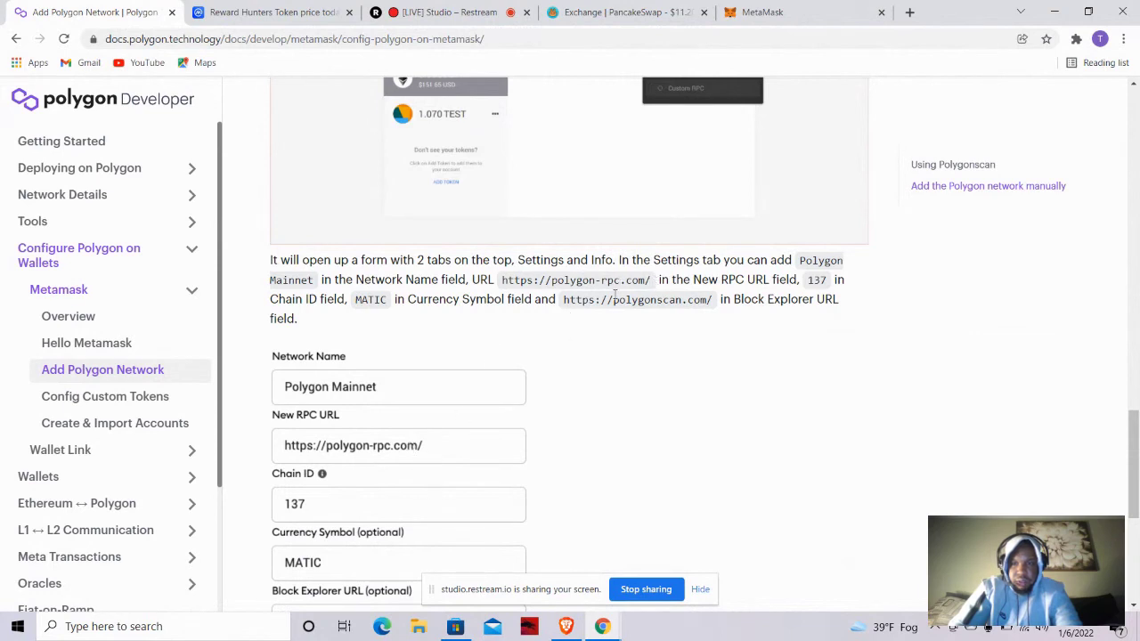
left_click_drag(653, 281, 648, 279)
left_click(656, 280)
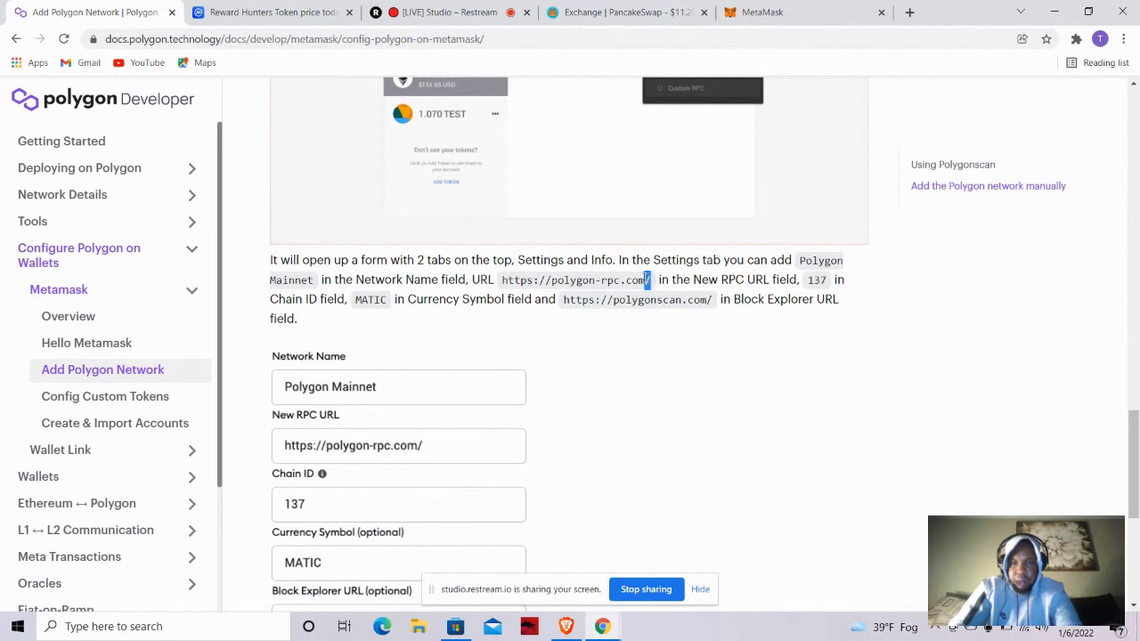
left_click_drag(652, 282, 501, 280)
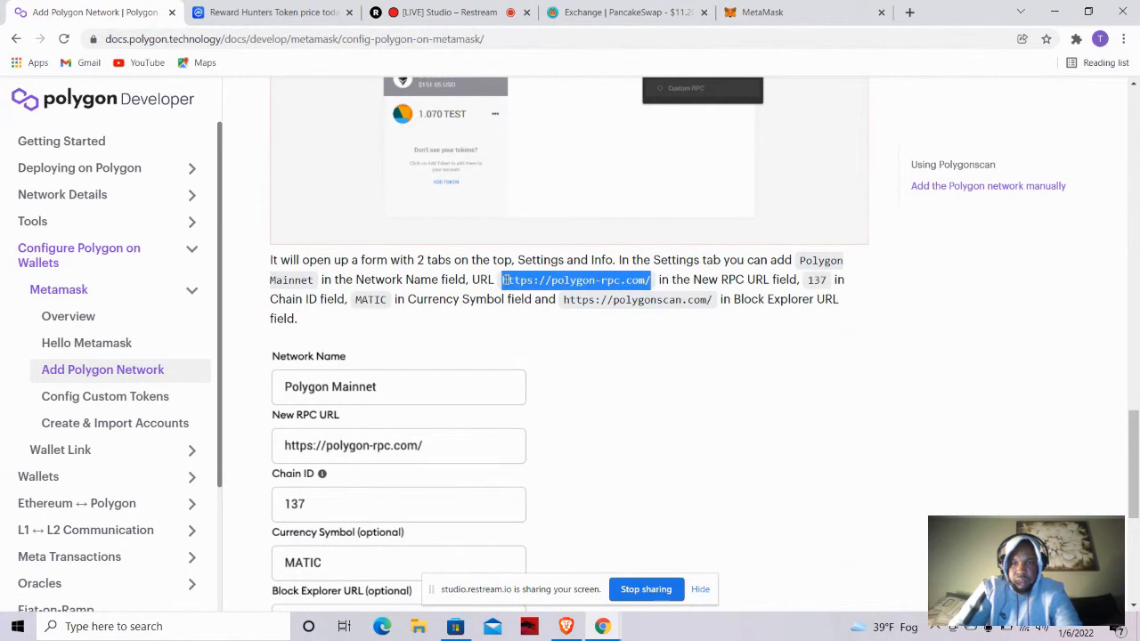
right_click(504, 280)
left_click(535, 294)
left_click(775, 9)
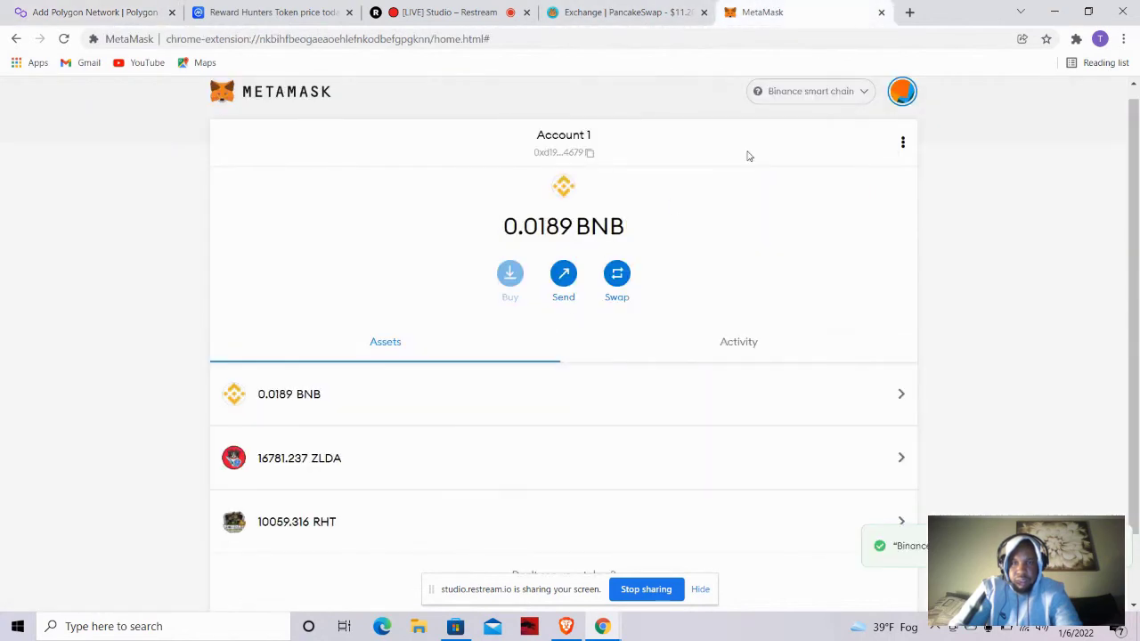
left_click(814, 94)
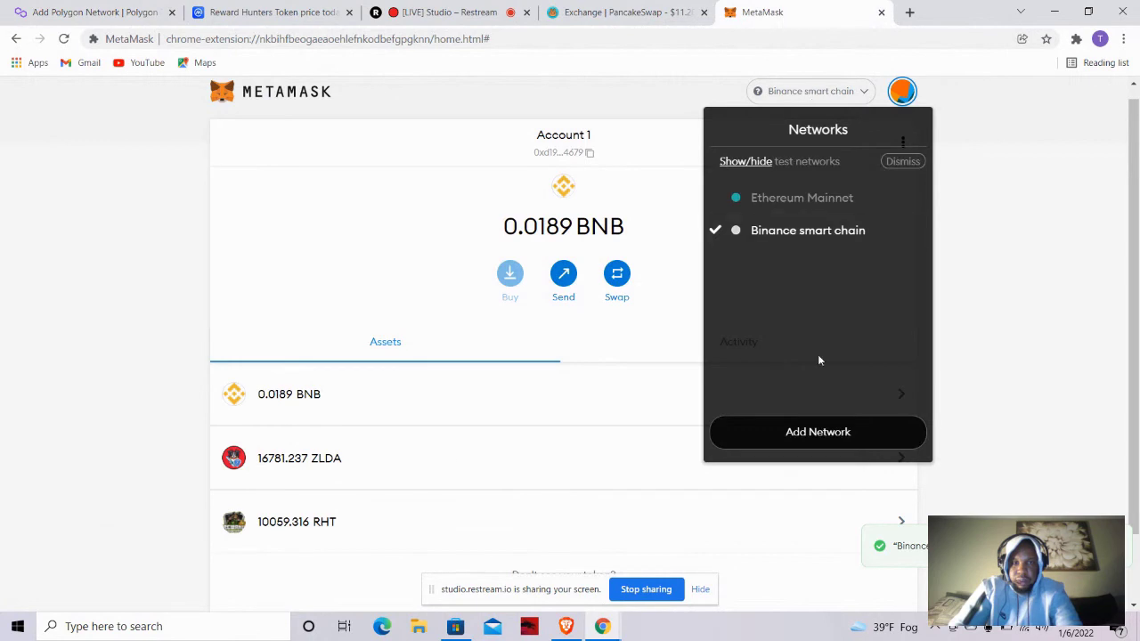
left_click(812, 436)
left_click(694, 344)
right_click(694, 344)
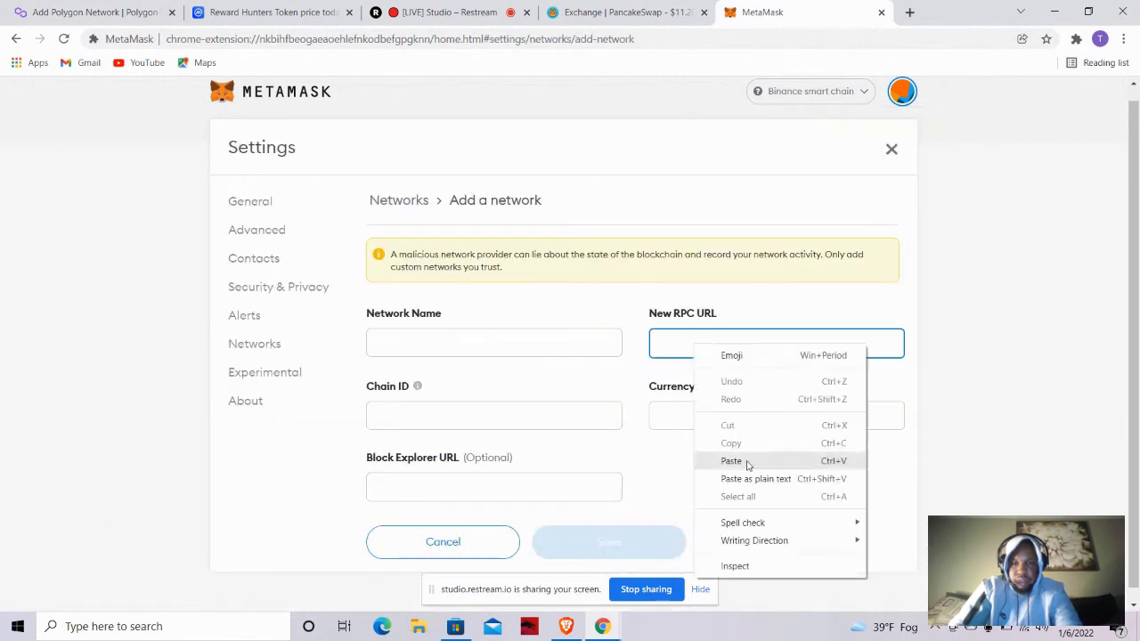
left_click(742, 462)
left_click(469, 348)
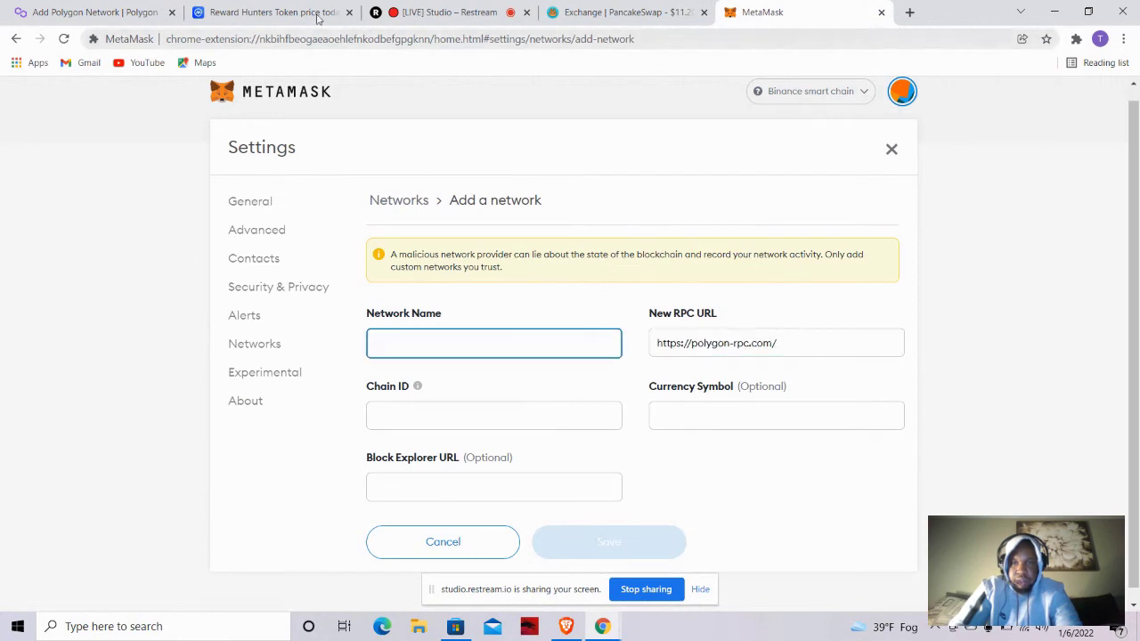
left_click(53, 12)
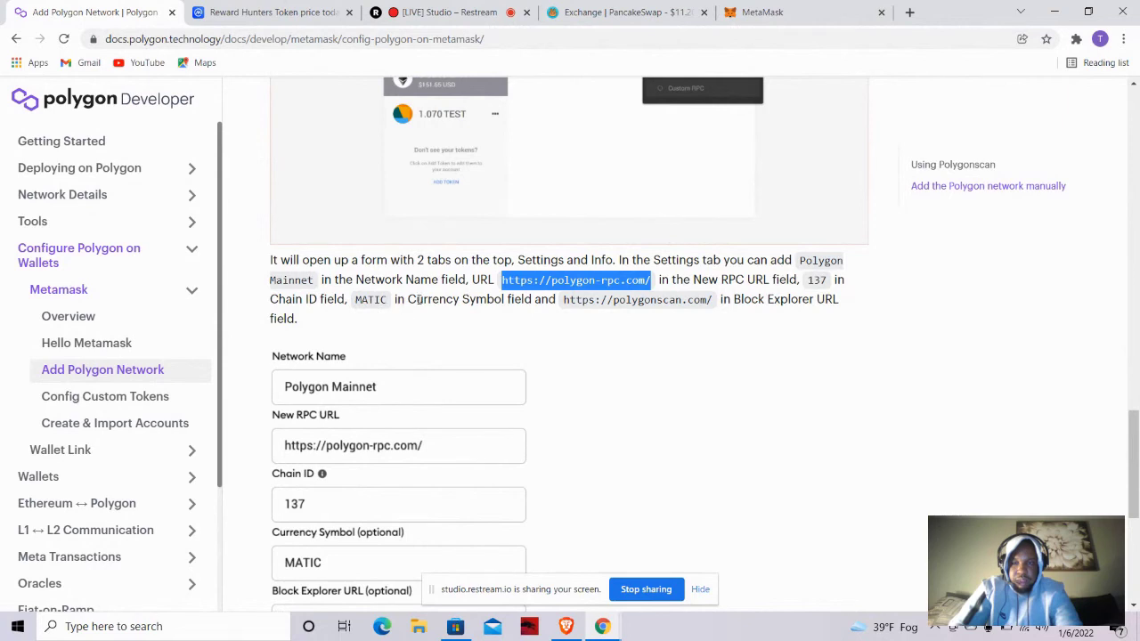
left_click_drag(710, 300, 560, 310)
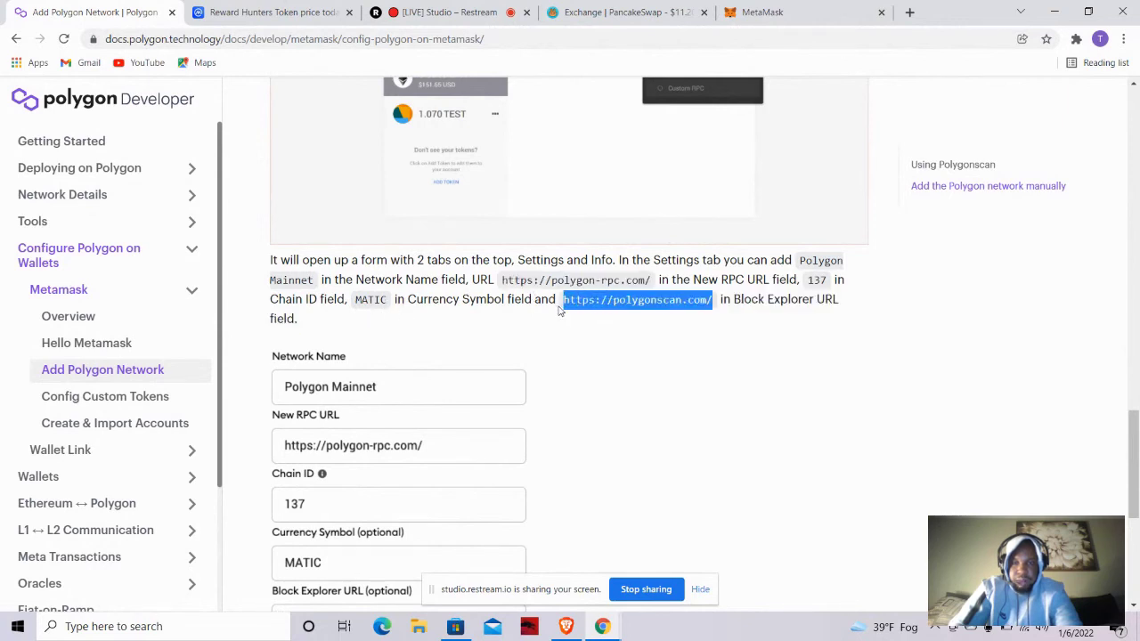
right_click(609, 301)
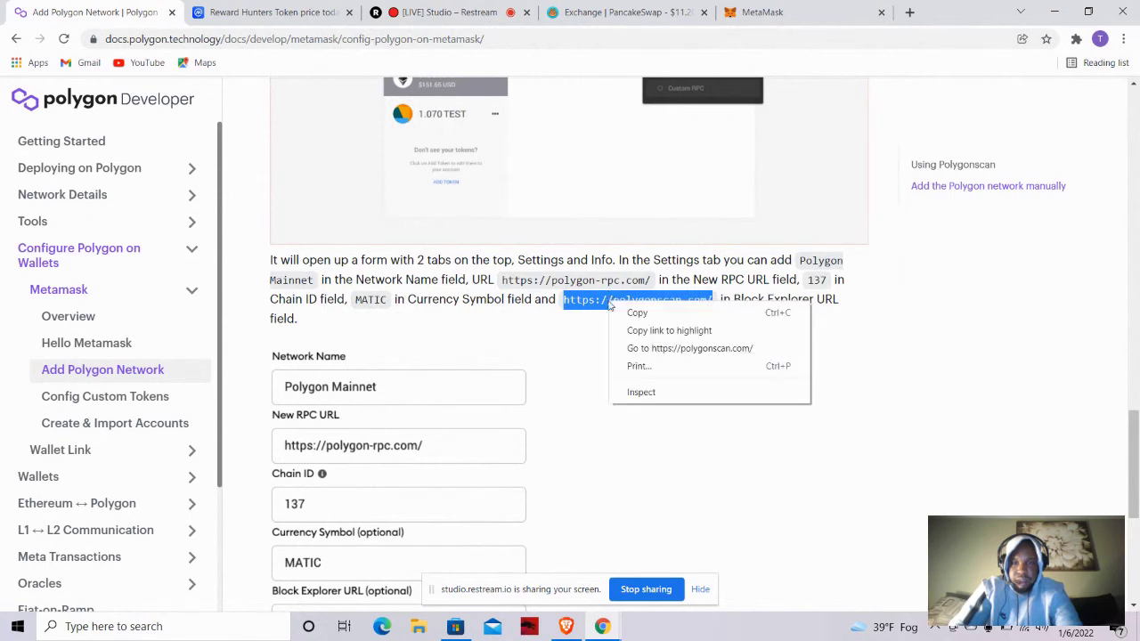
left_click(638, 312)
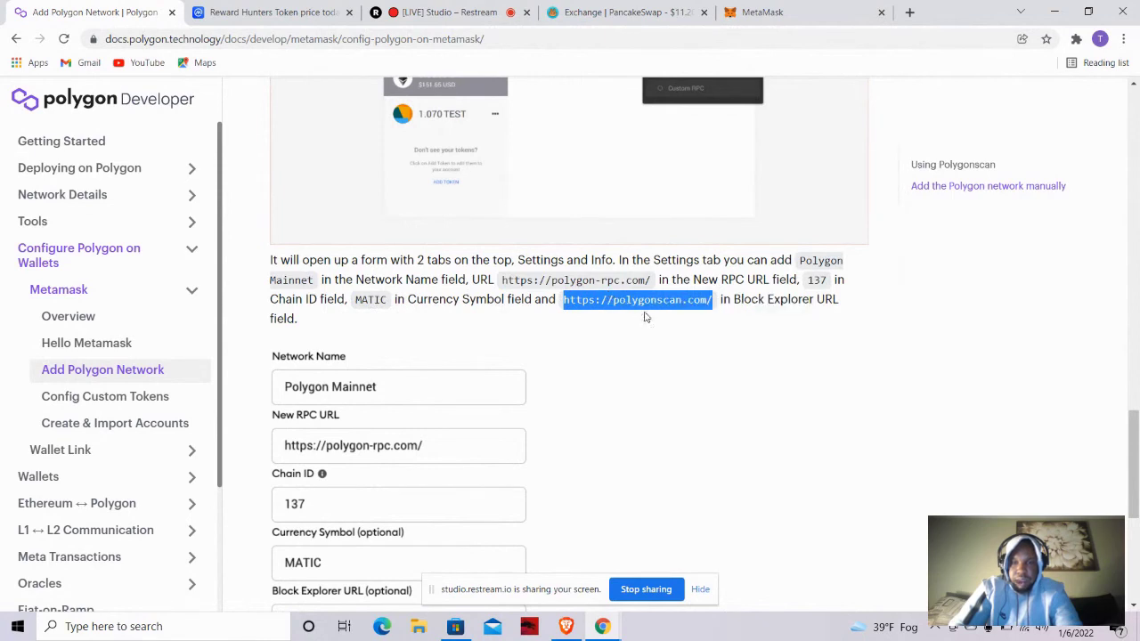
left_click(800, 7)
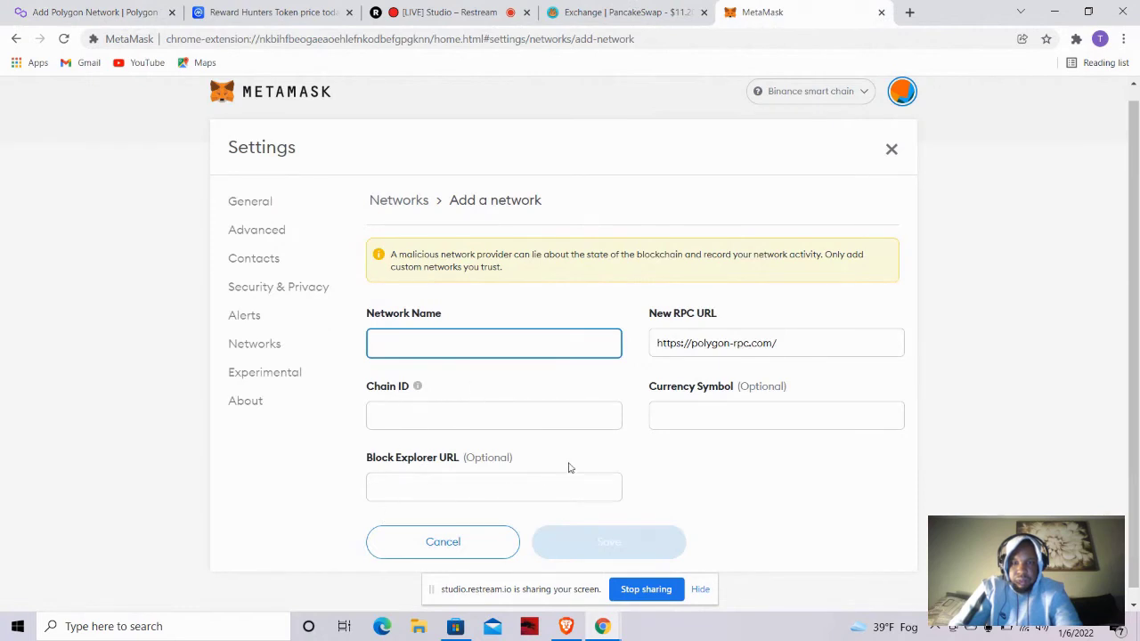
left_click(461, 486)
right_click(463, 488)
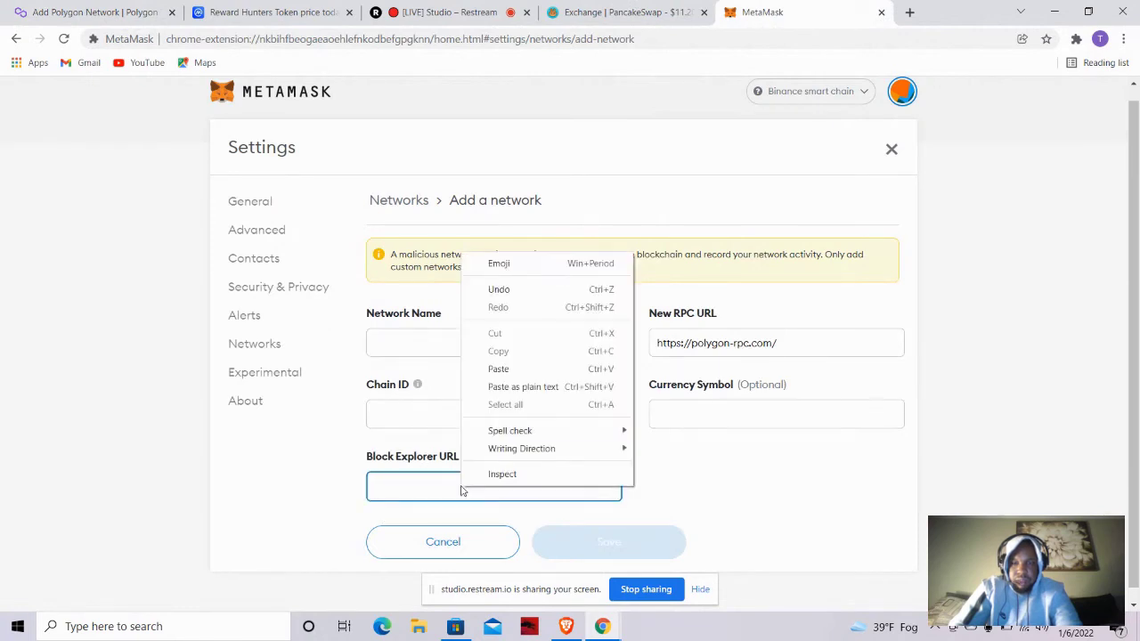
left_click(558, 375)
Name the new network Polygon Mainnet, set its Chain ID to 137 and its currency symbol to Matic, and save it.
left_click(443, 337)
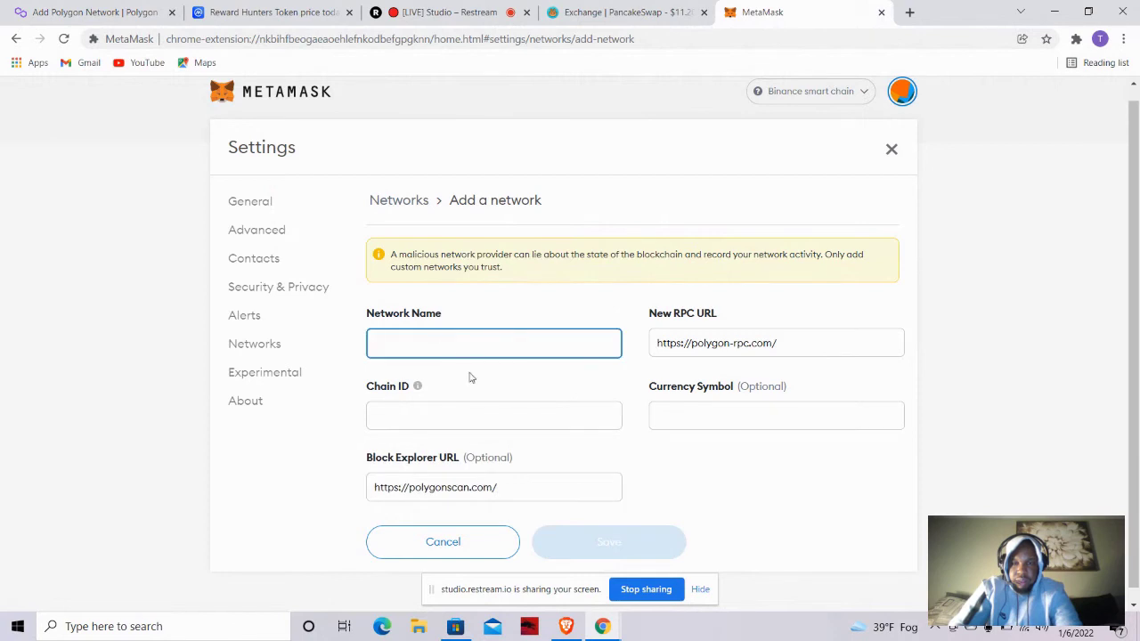
type("P")
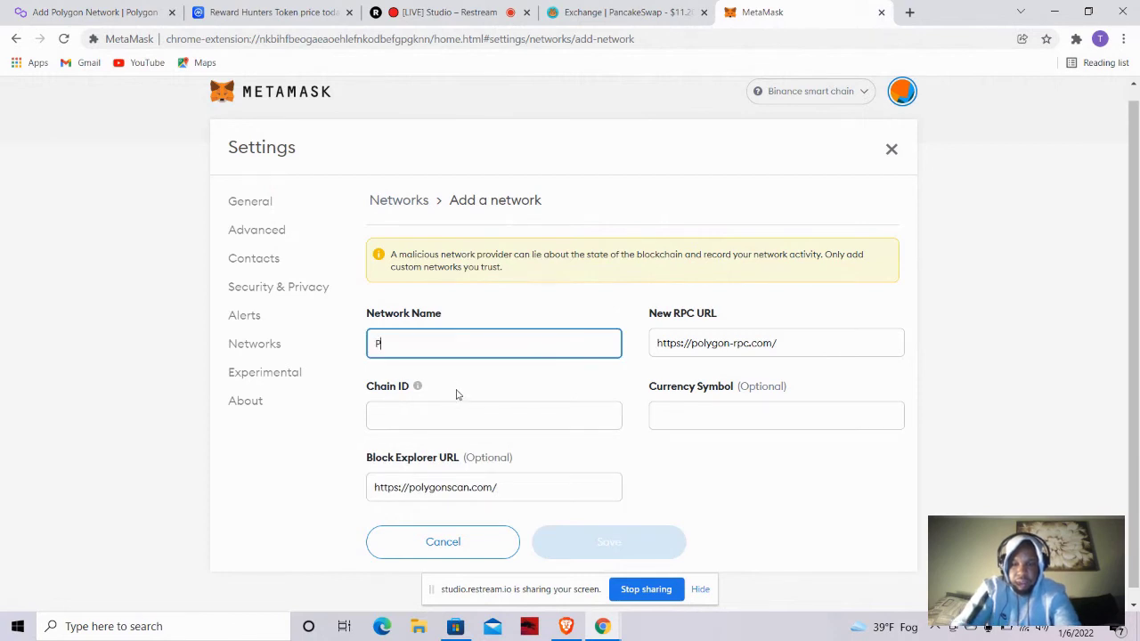
type("olygon")
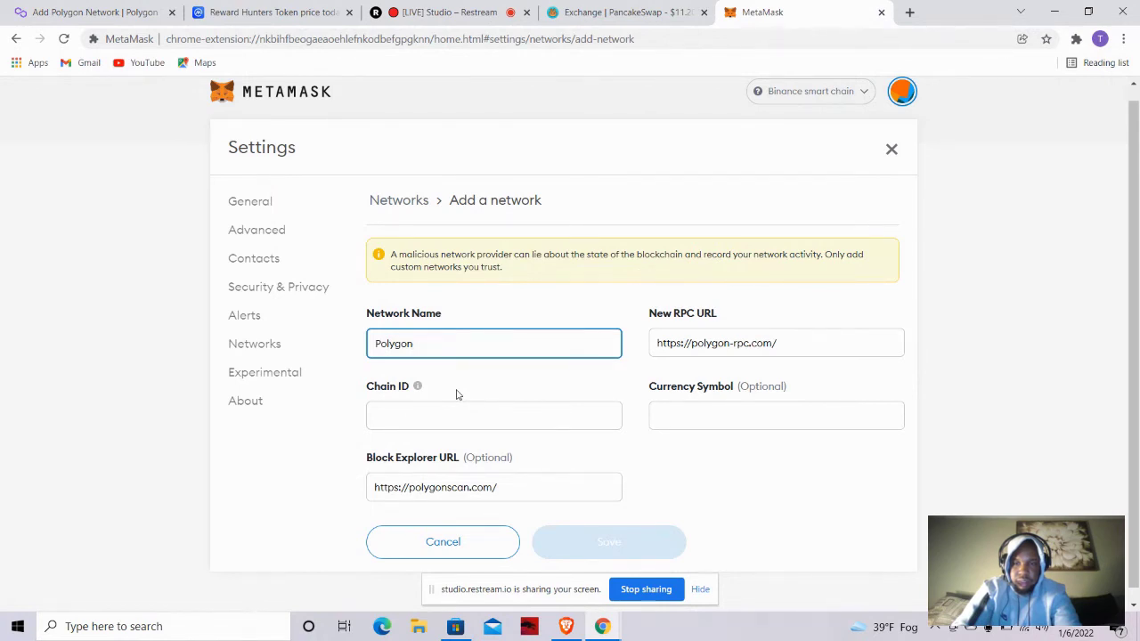
type(" Mainnet")
left_click(464, 425)
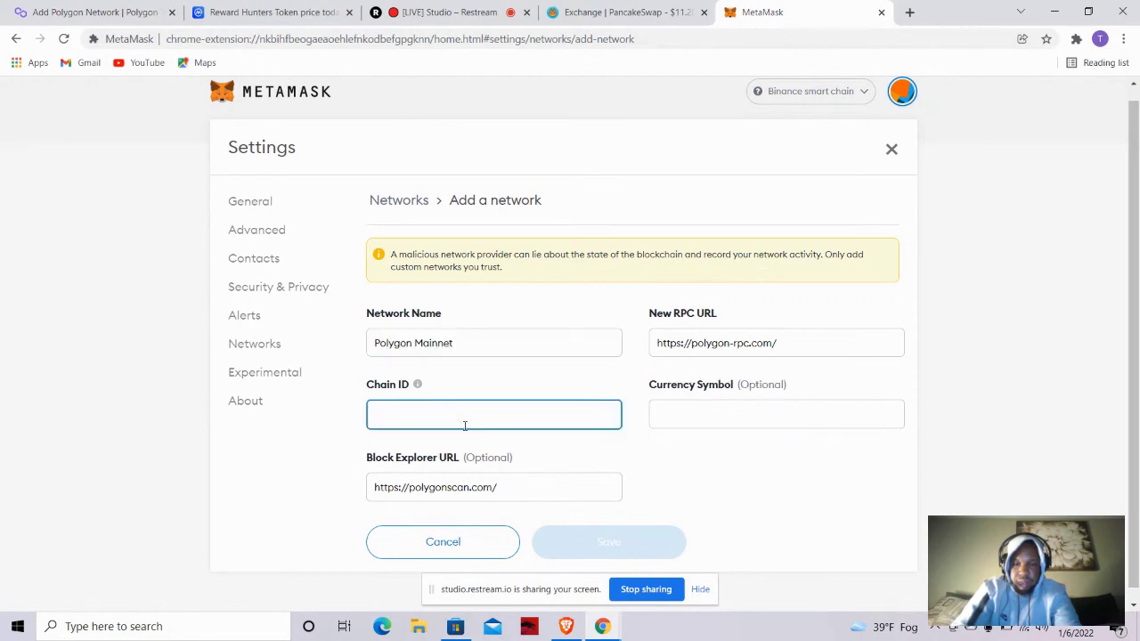
type("137")
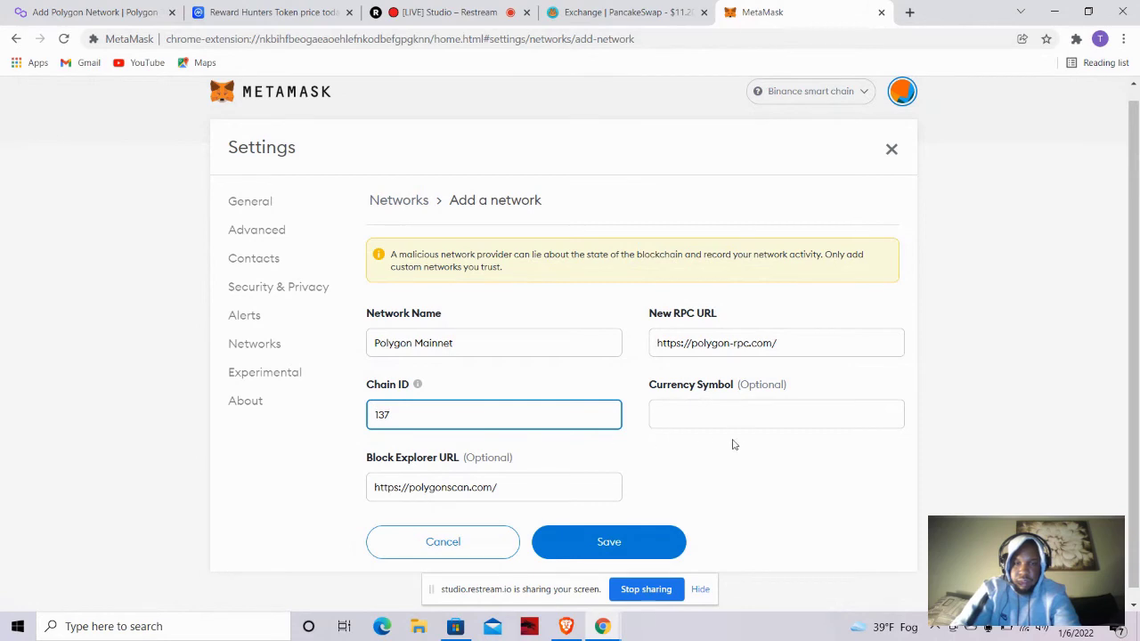
left_click(739, 418)
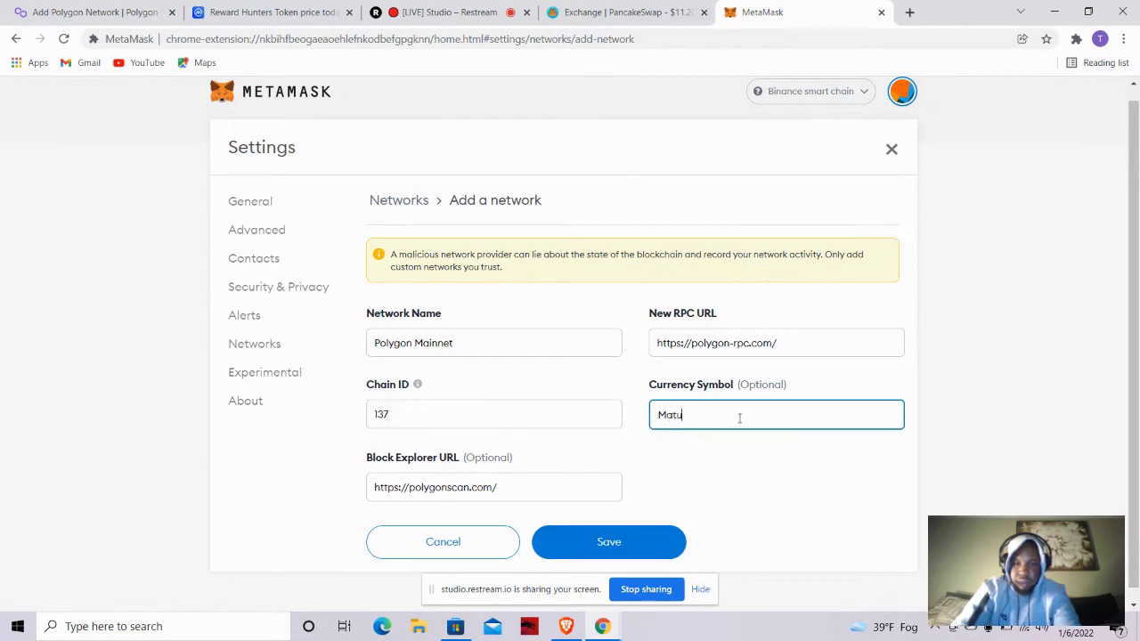
left_click(622, 546)
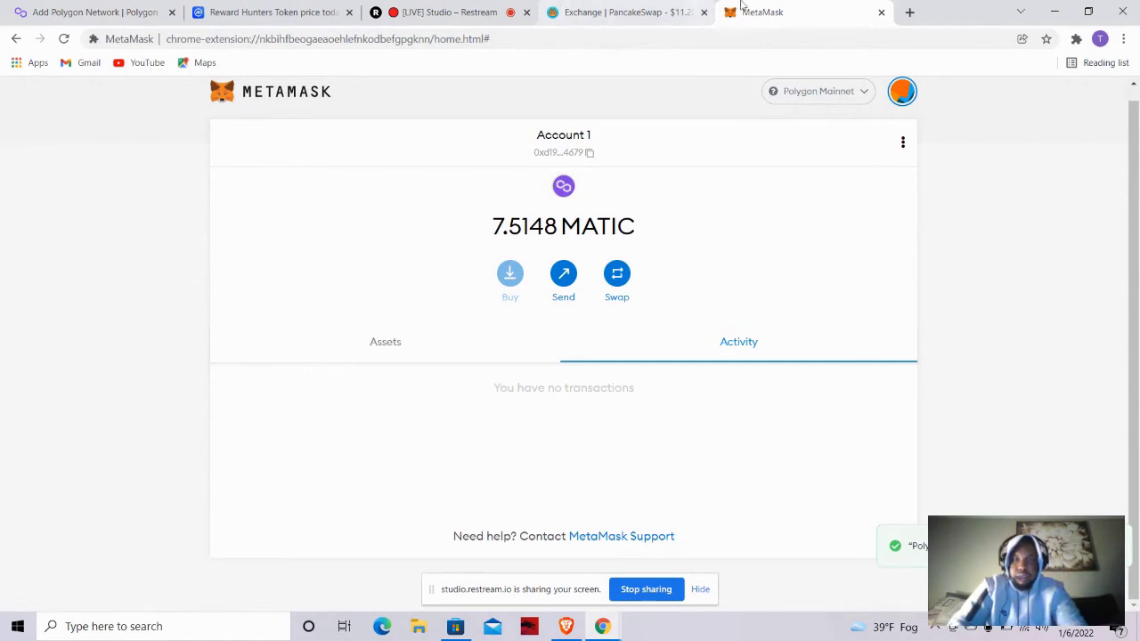
Open the QuickSwap exchange at quickswap.exchange in a new browser tab.
left_click(910, 12)
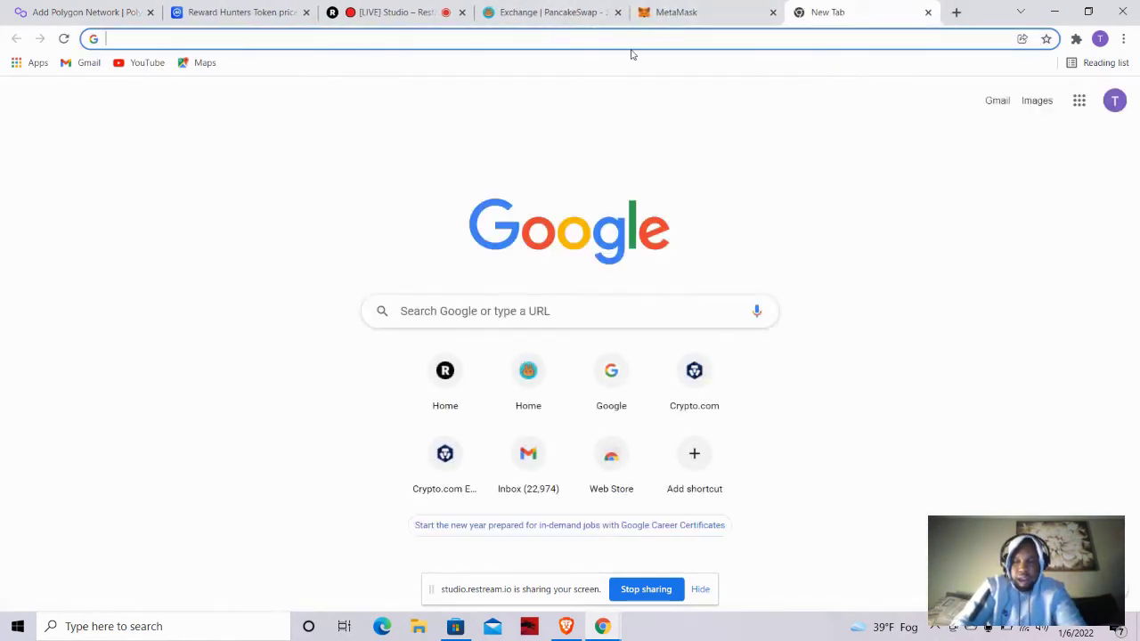
type("quic")
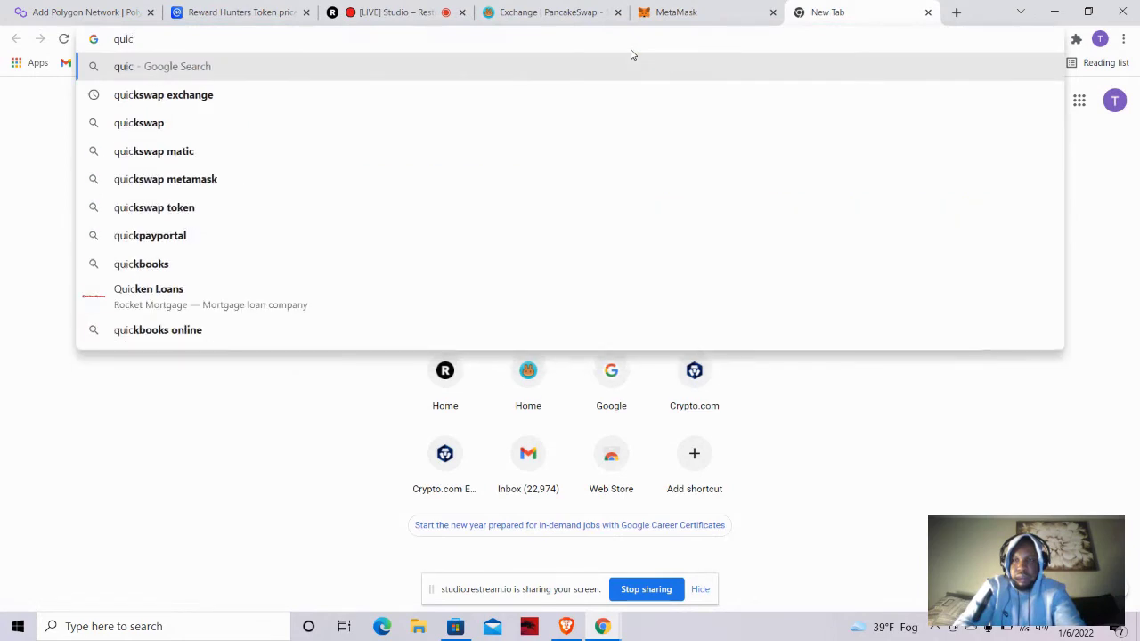
type("kswap.")
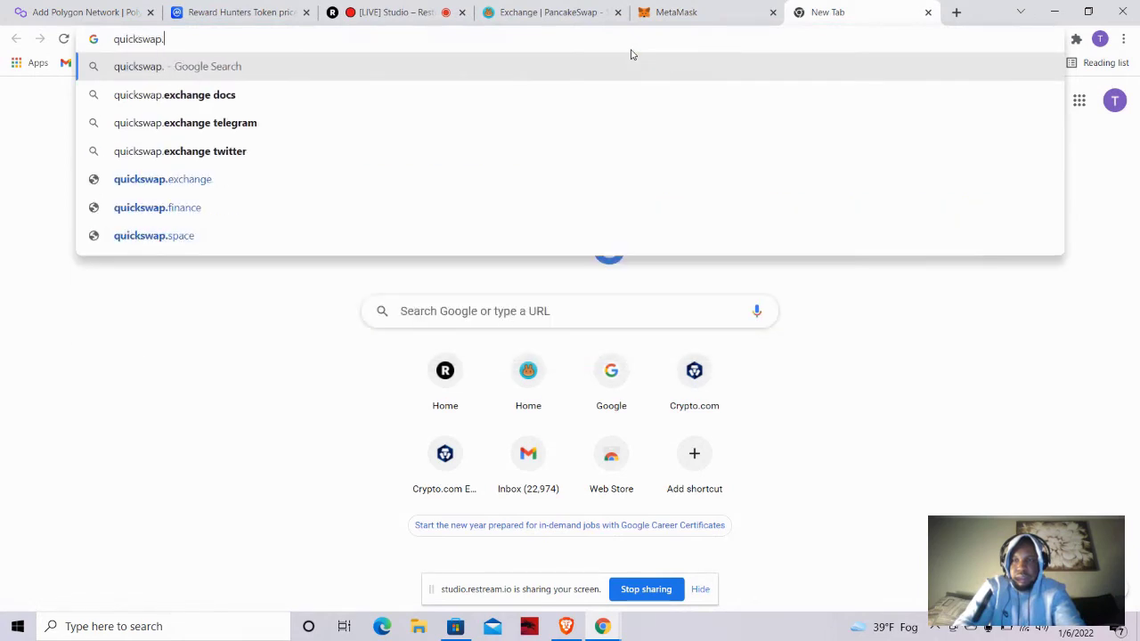
type("exchang")
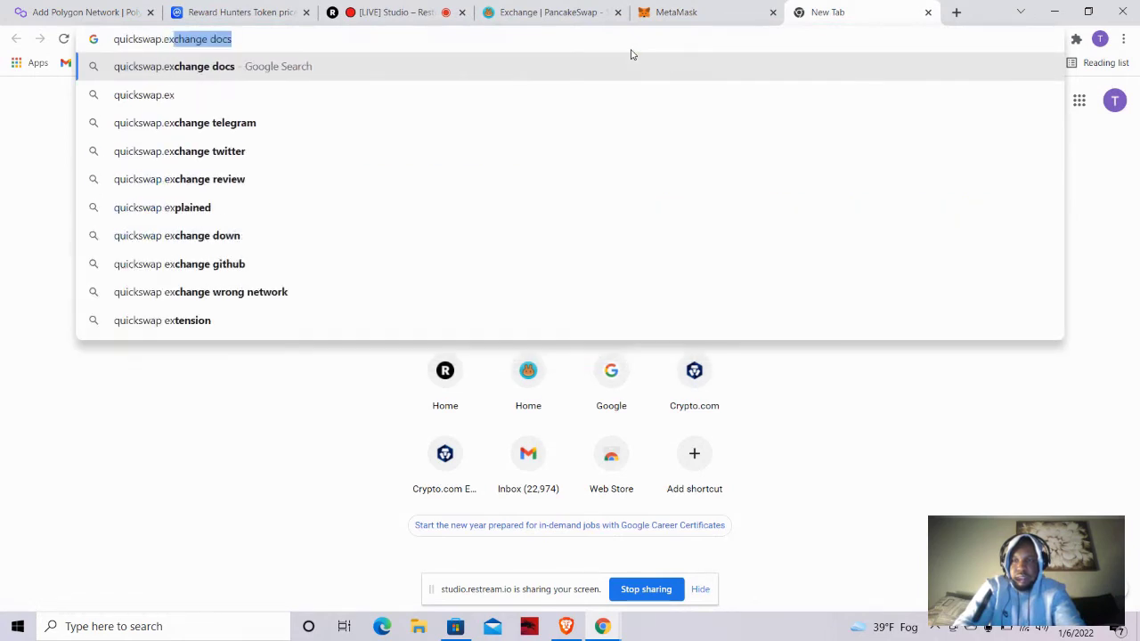
type("e")
key("Return")
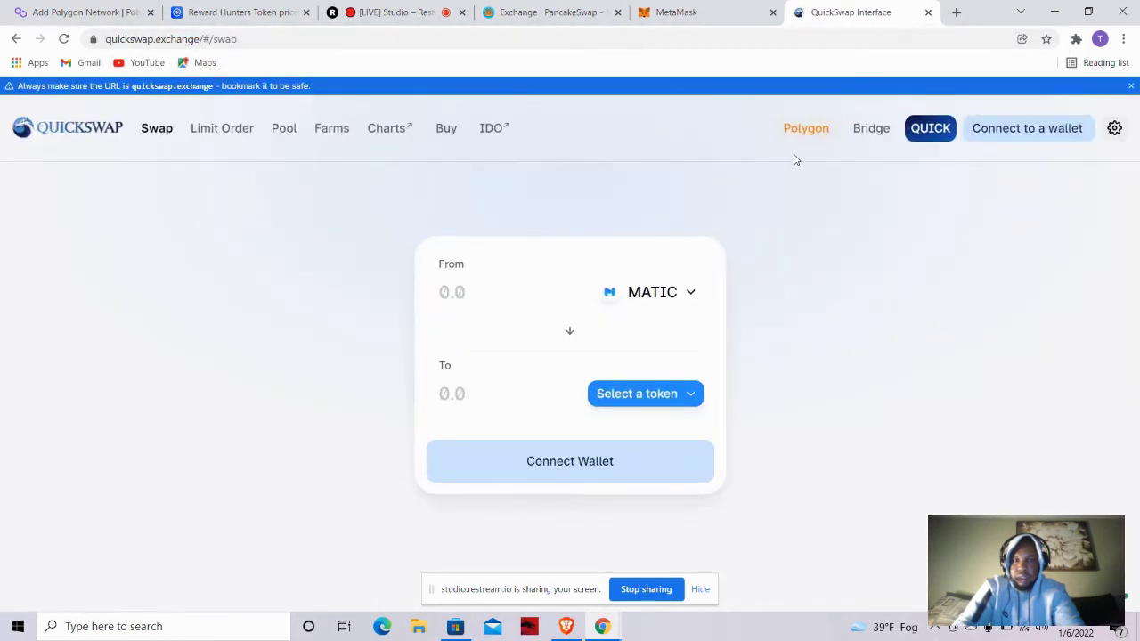
Connect Account 1 from MetaMask to QuickSwap and decline PancakeSwap's request to switch to Binance smart chain.
left_click(993, 138)
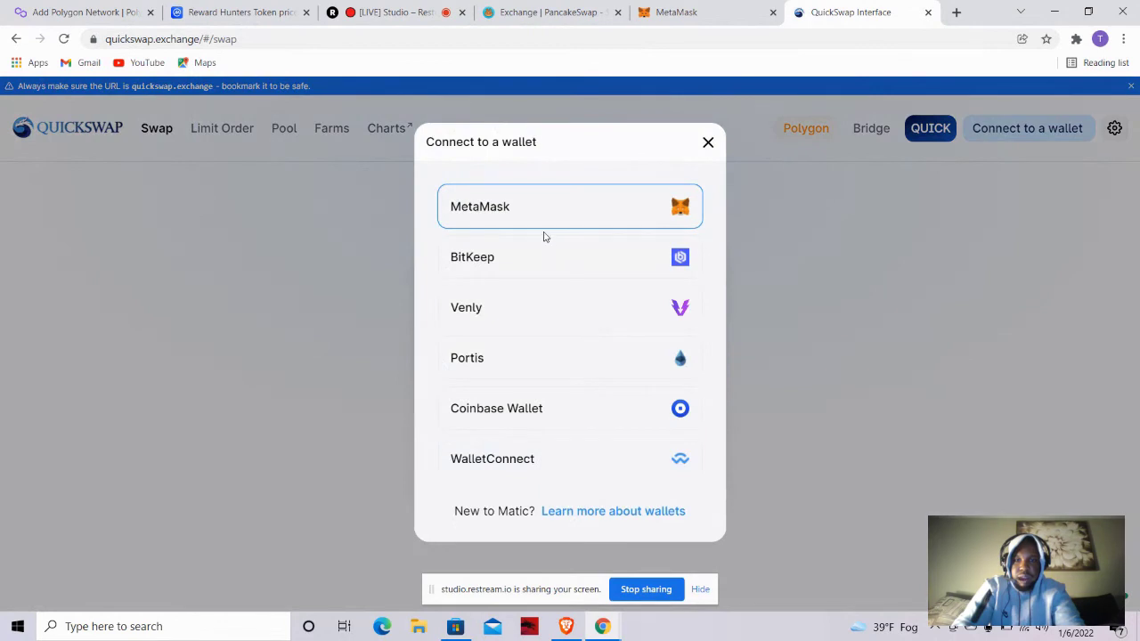
left_click(563, 212)
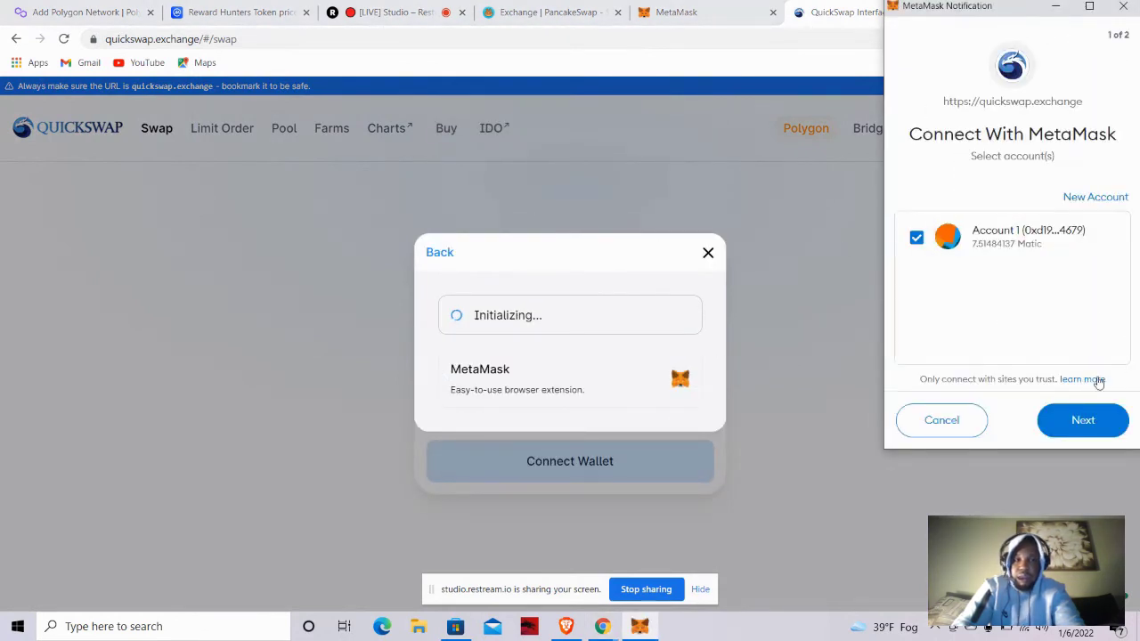
left_click(1080, 422)
right_click(1076, 426)
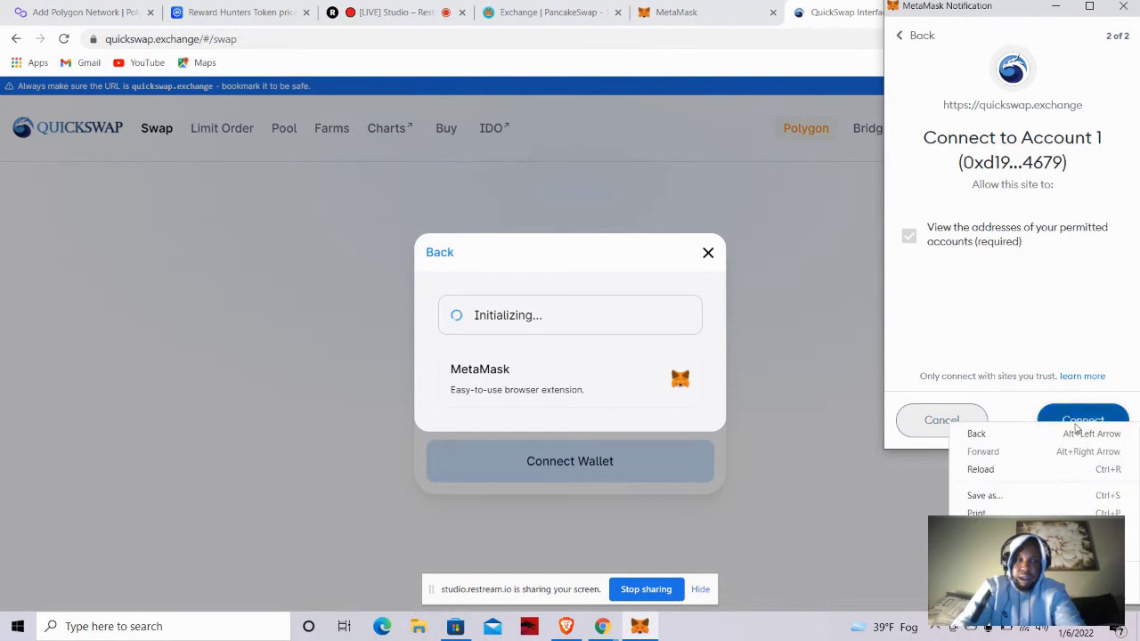
left_click(1083, 420)
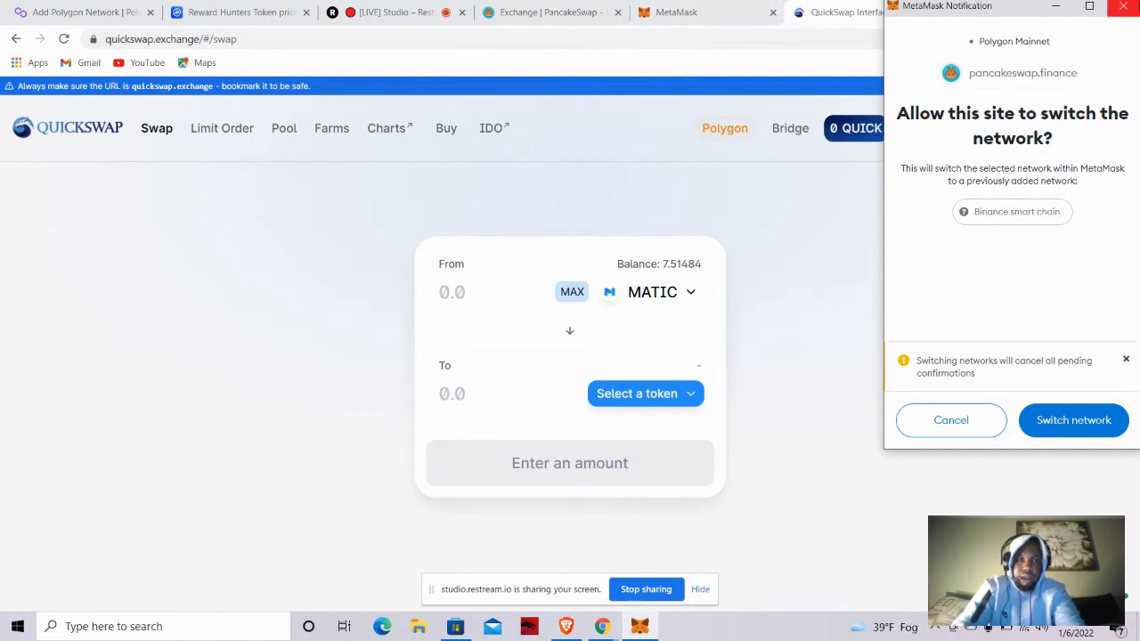
left_click(951, 420)
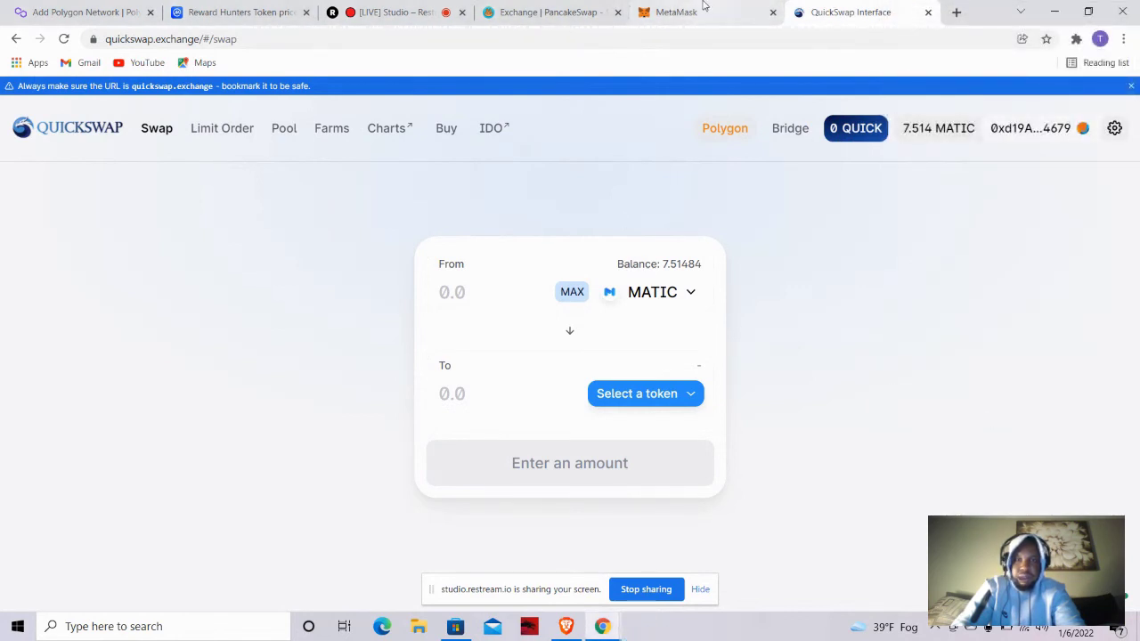
Choose DG as the token to swap from on QuickSwap.
left_click(652, 292)
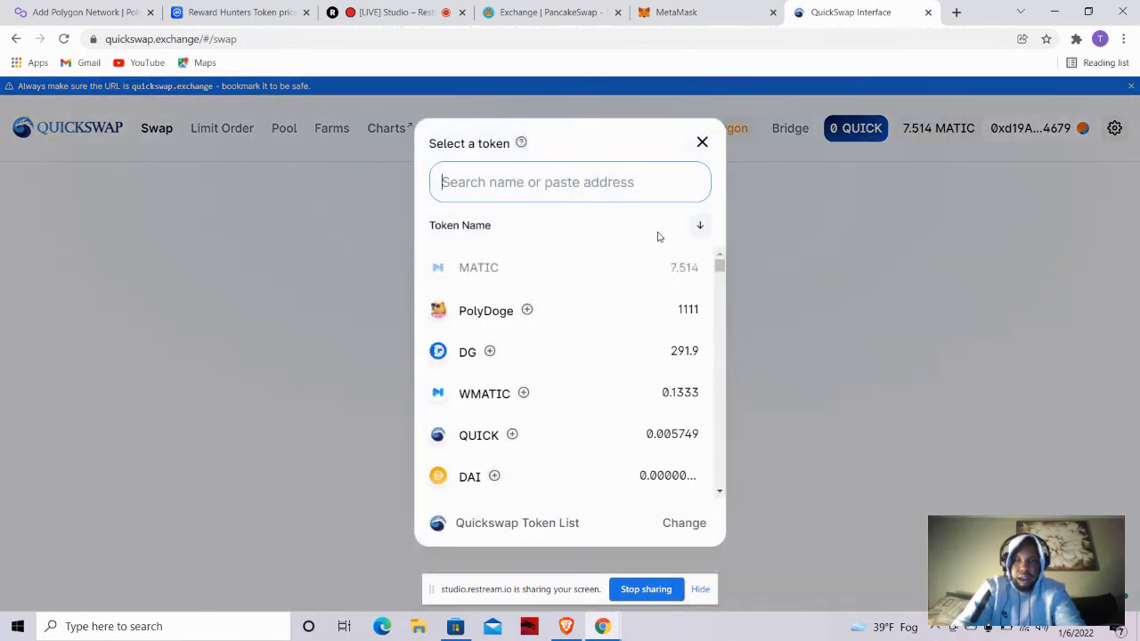
left_click_drag(718, 265, 721, 267)
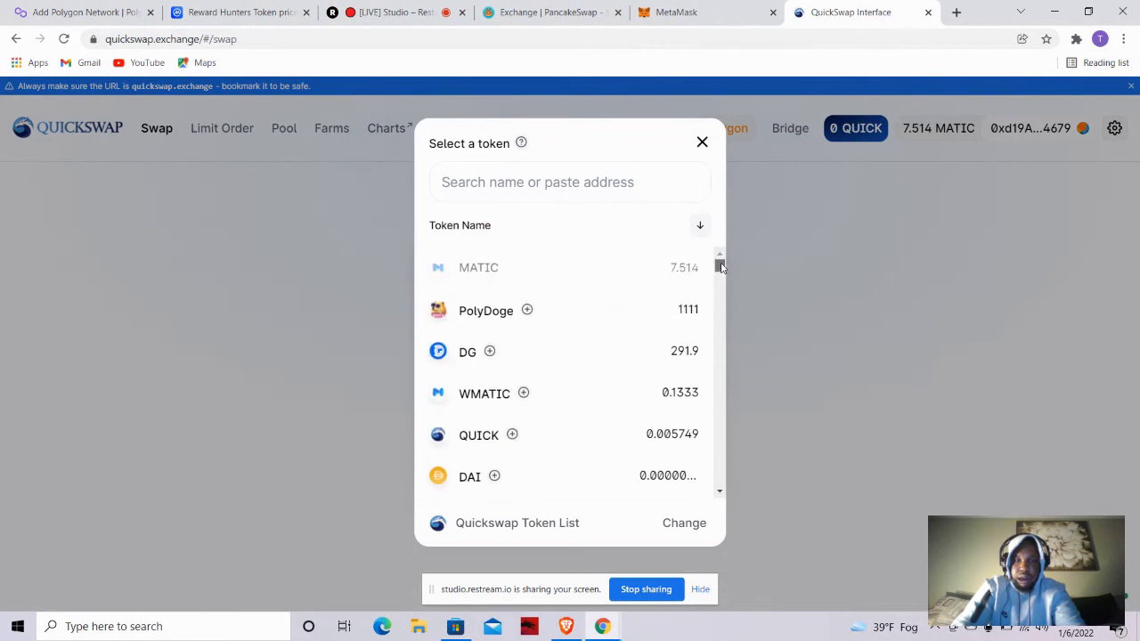
right_click(525, 351)
key("Escape")
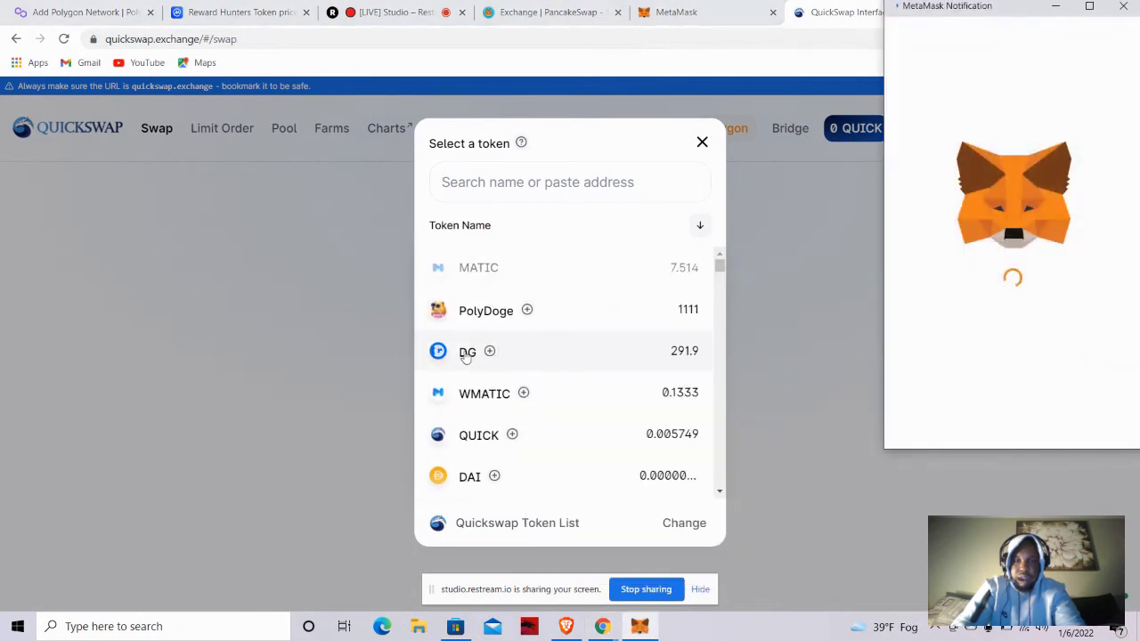
left_click(461, 356)
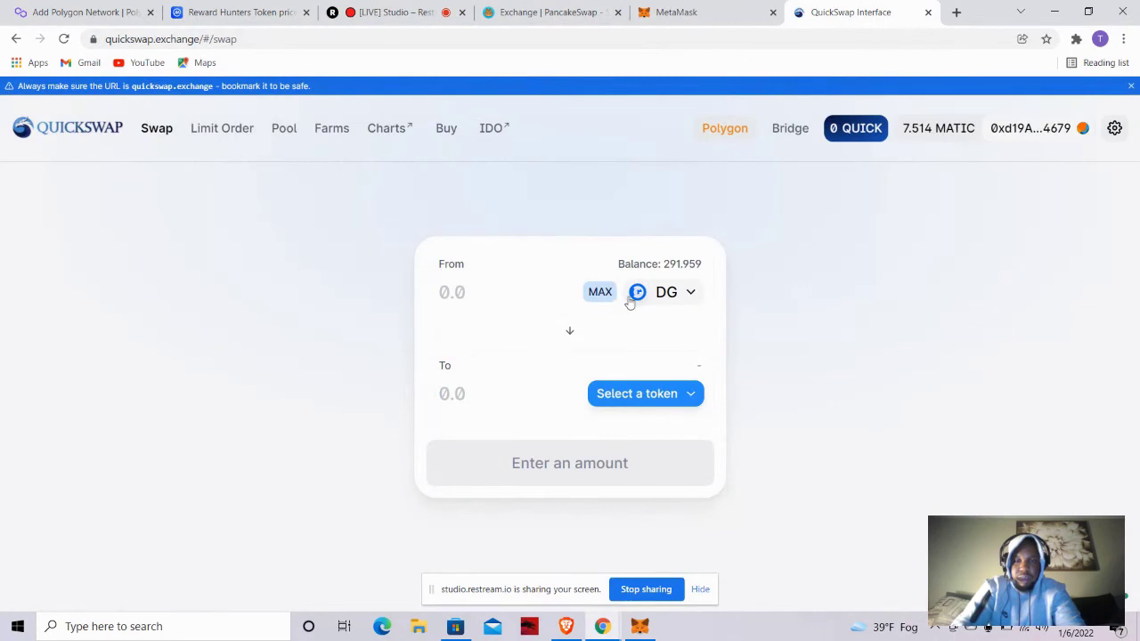
left_click(692, 290)
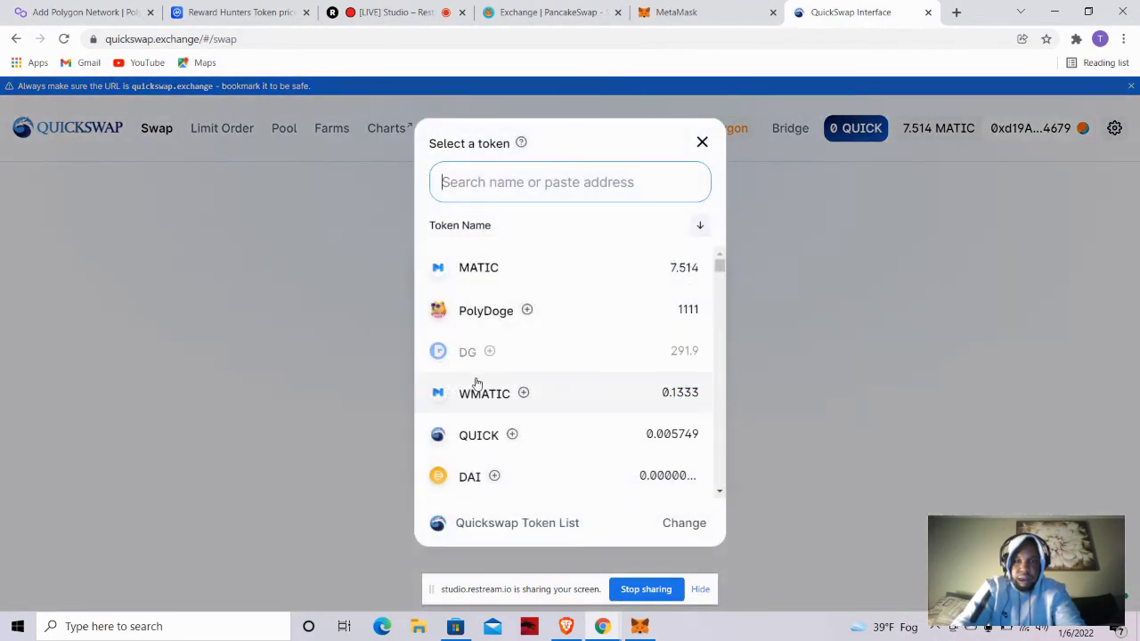
left_click(491, 354)
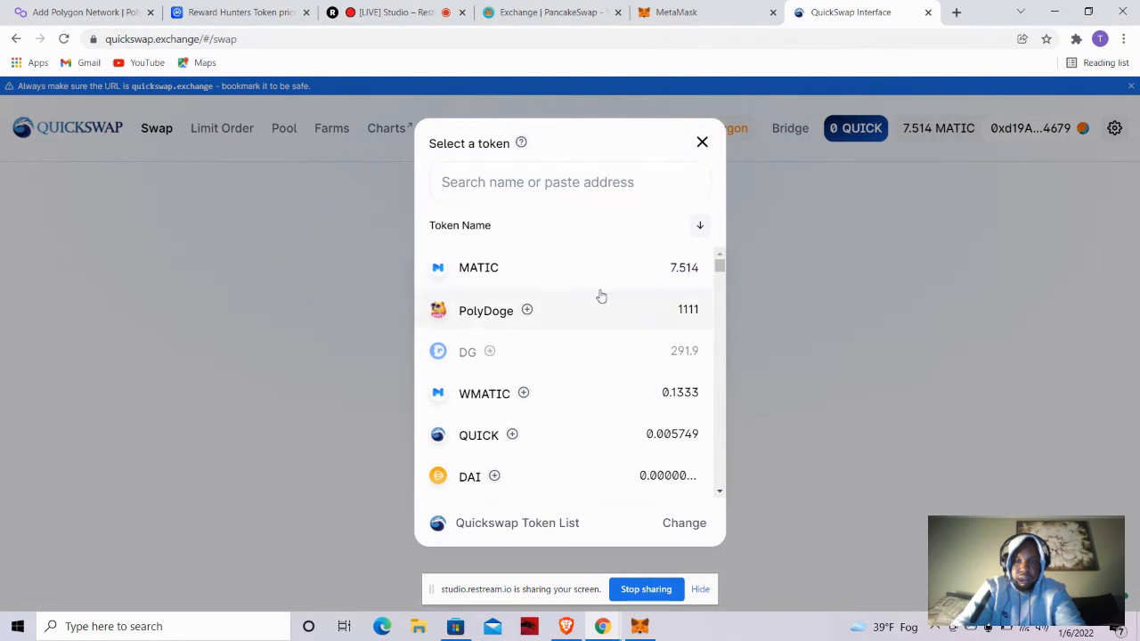
left_click(703, 144)
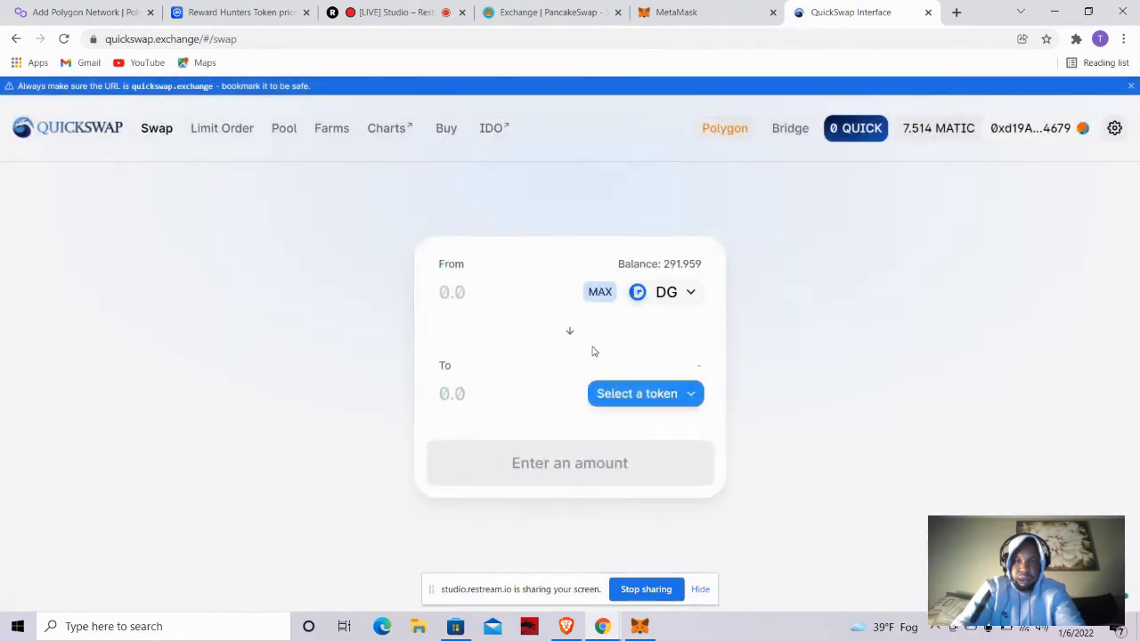
left_click(629, 385)
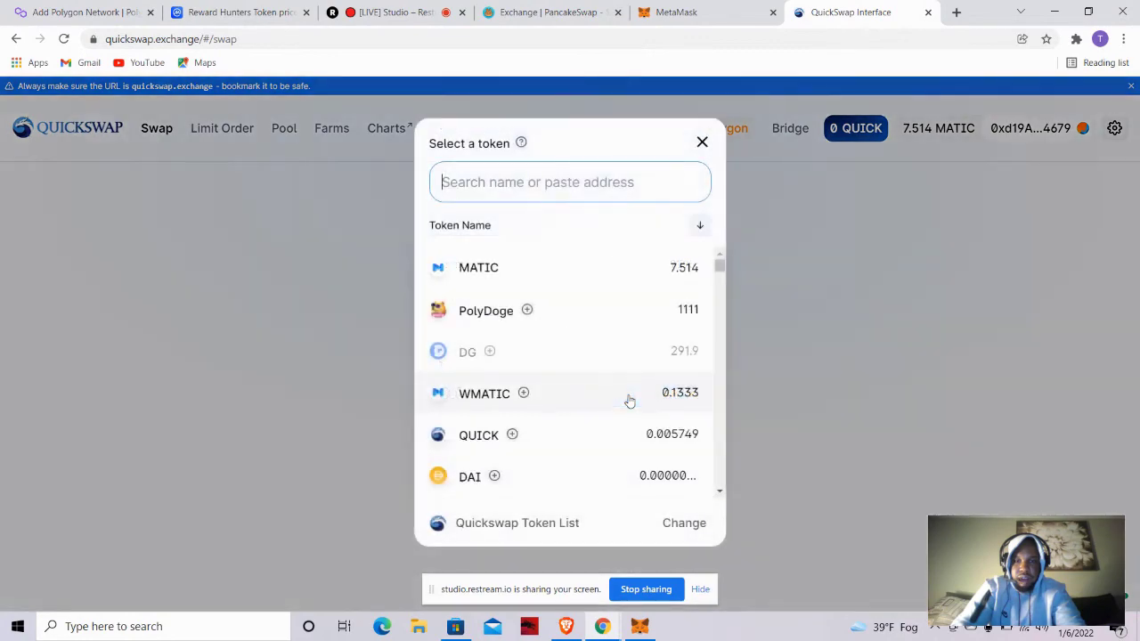
left_click(591, 346)
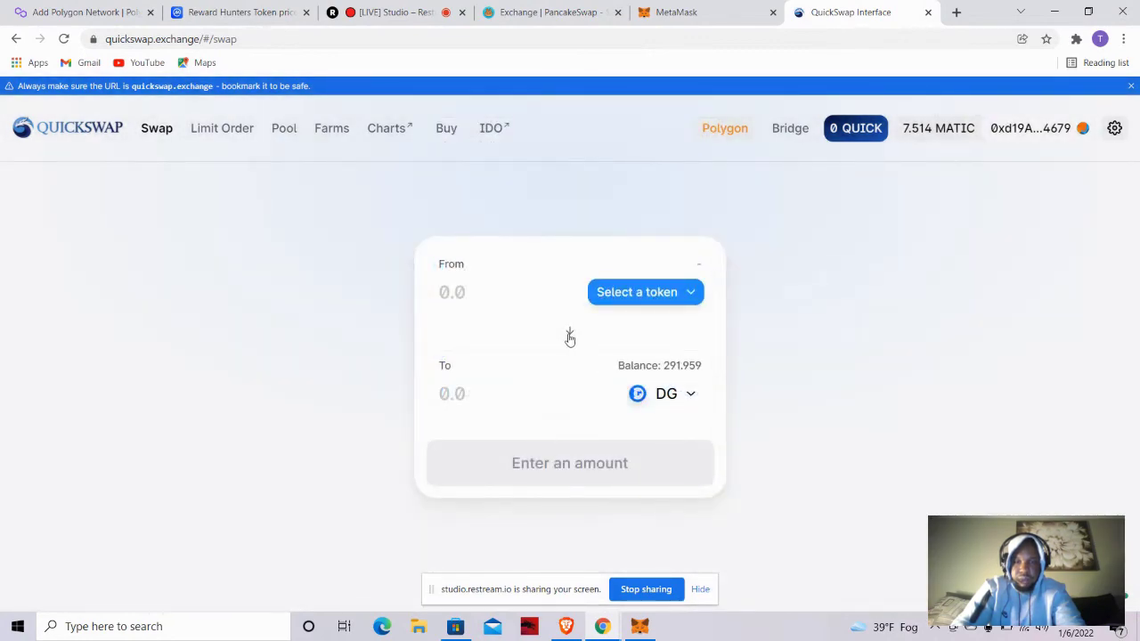
left_click(570, 337)
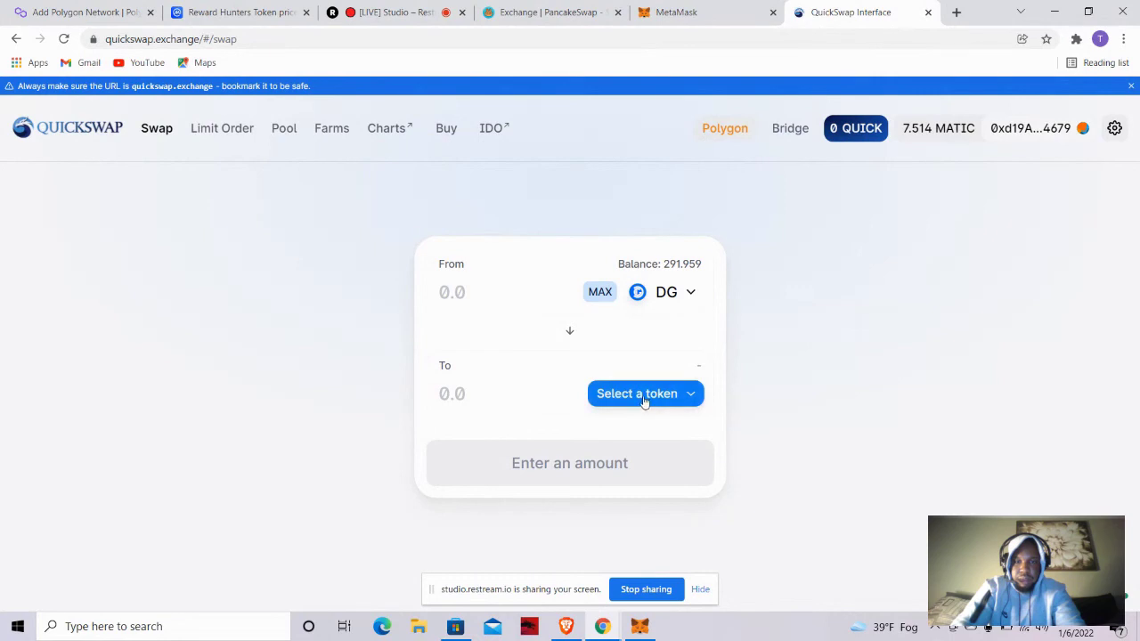
left_click(673, 297)
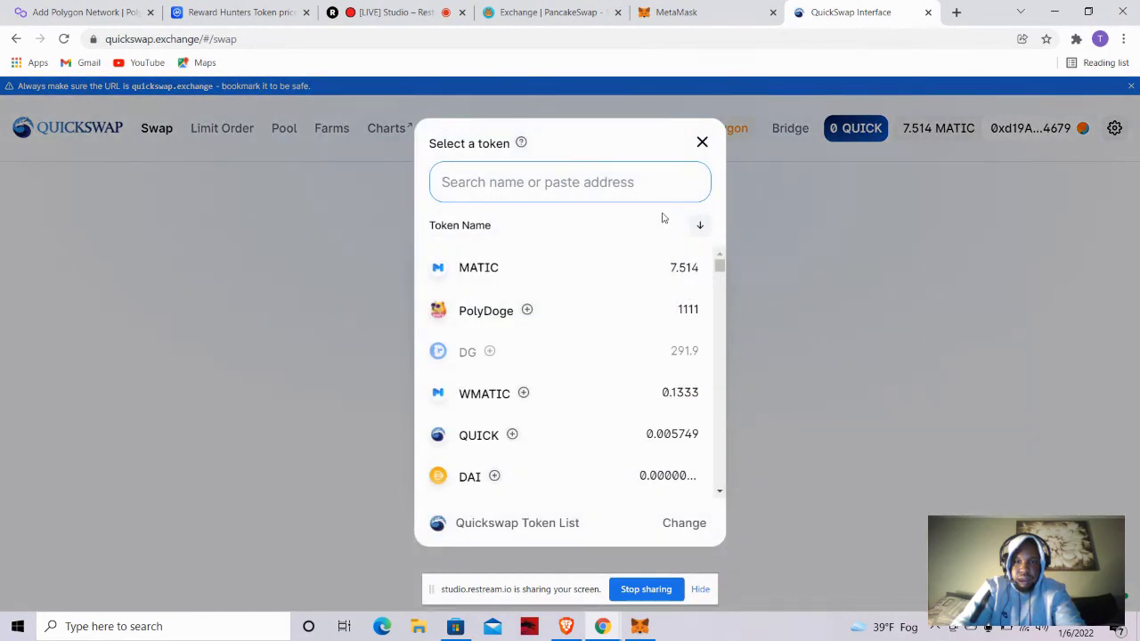
left_click(701, 144)
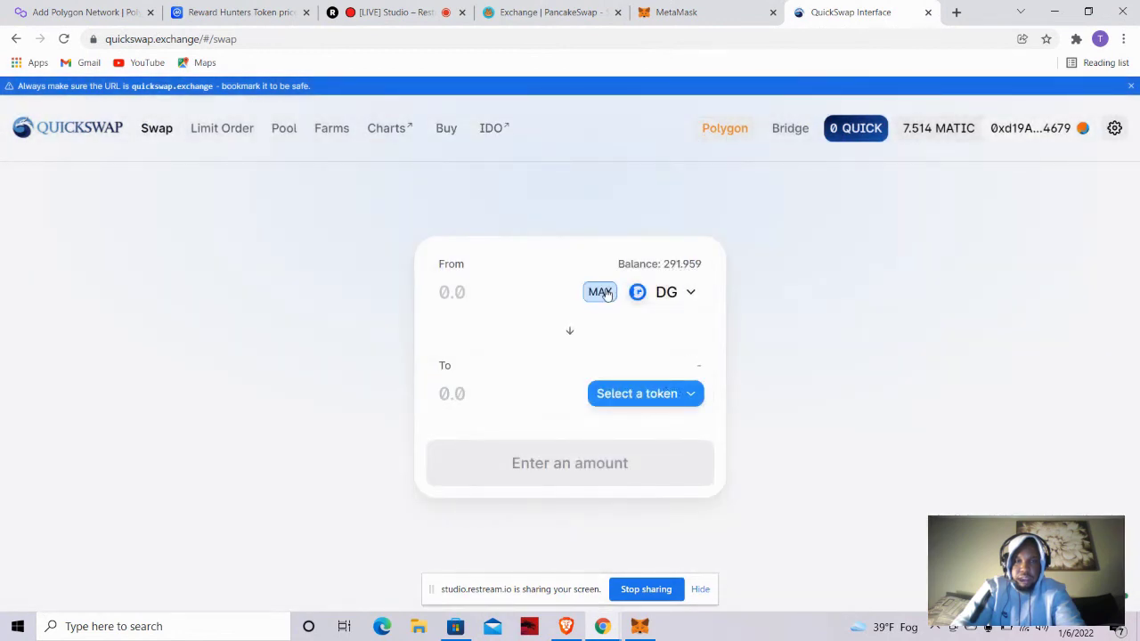
Set the swap amount to the maximum DG balance and choose USDT as the token to receive.
left_click(602, 293)
left_click(642, 405)
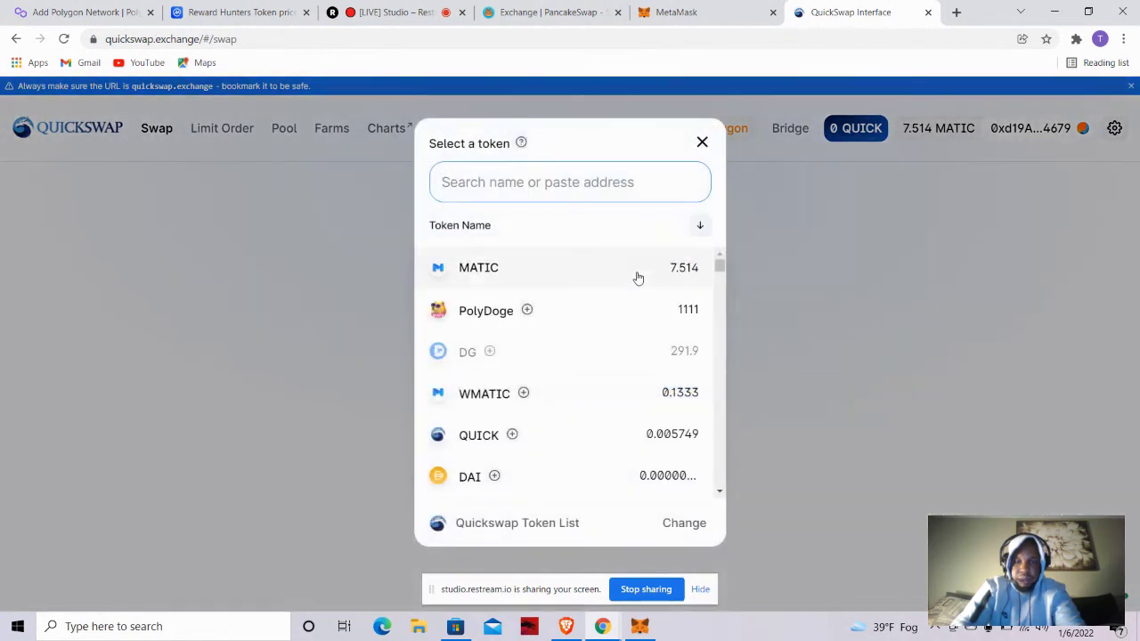
type("d")
key("BackSpace")
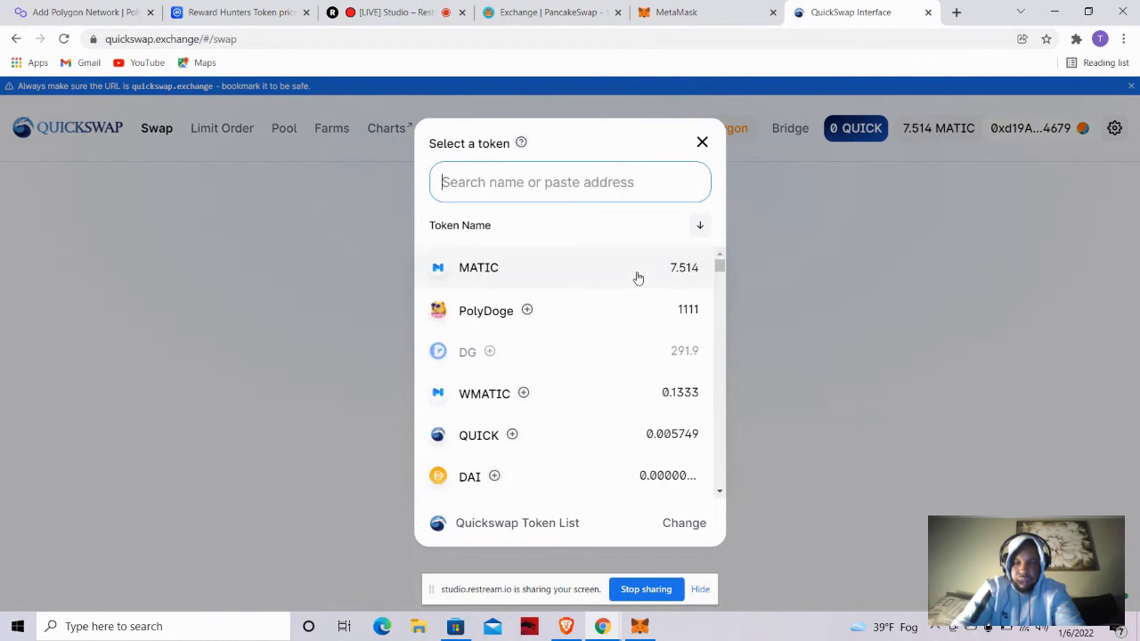
type("usd")
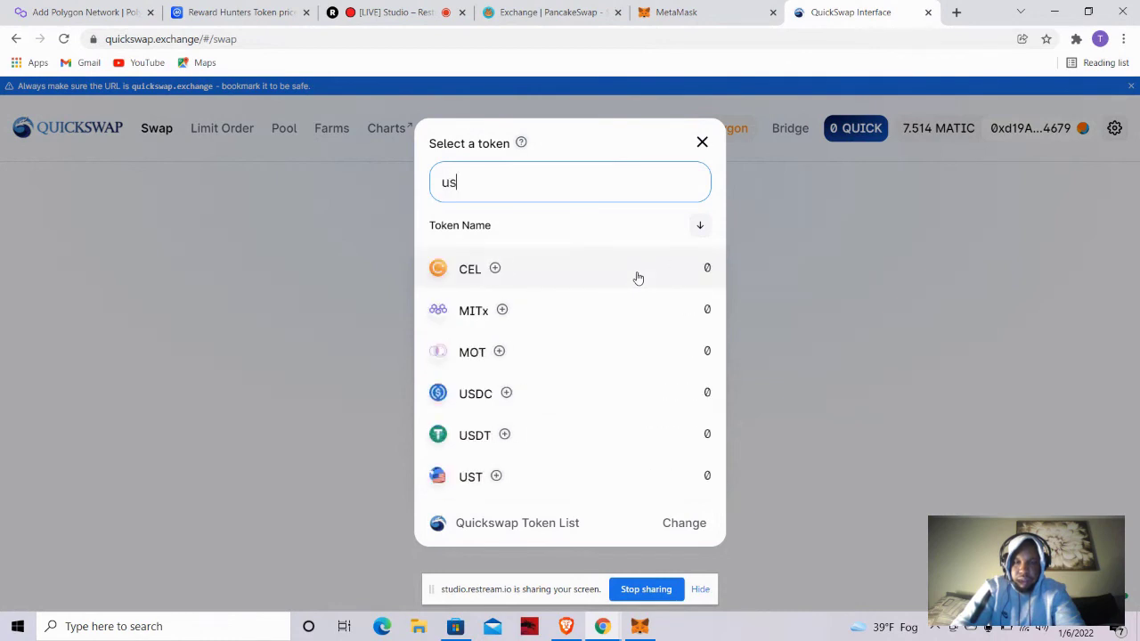
left_click(615, 359)
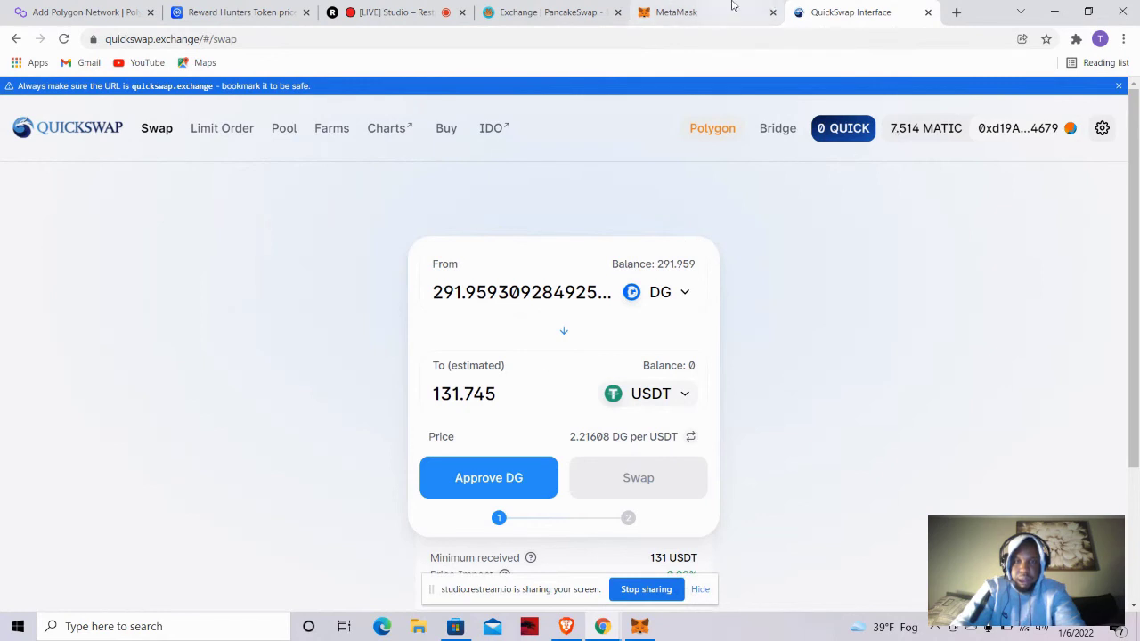
Search Google for uniswap in a new browser tab.
left_click(956, 12)
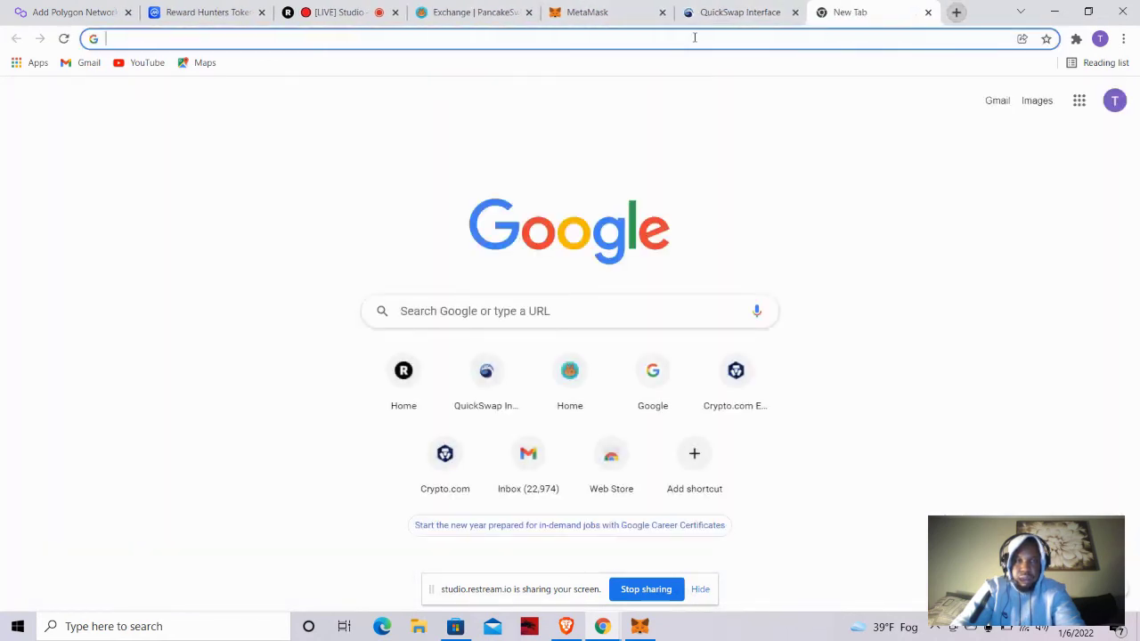
left_click(667, 40)
right_click(667, 40)
left_click(666, 40)
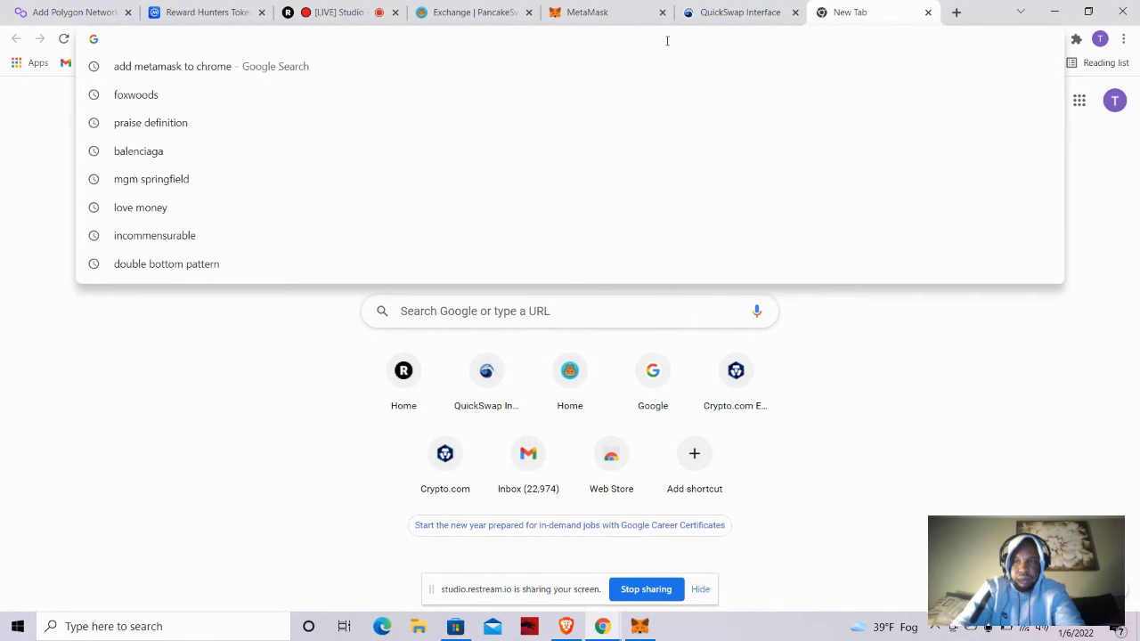
type("nb")
key("BackSpace")
key("BackSpace")
type("ub")
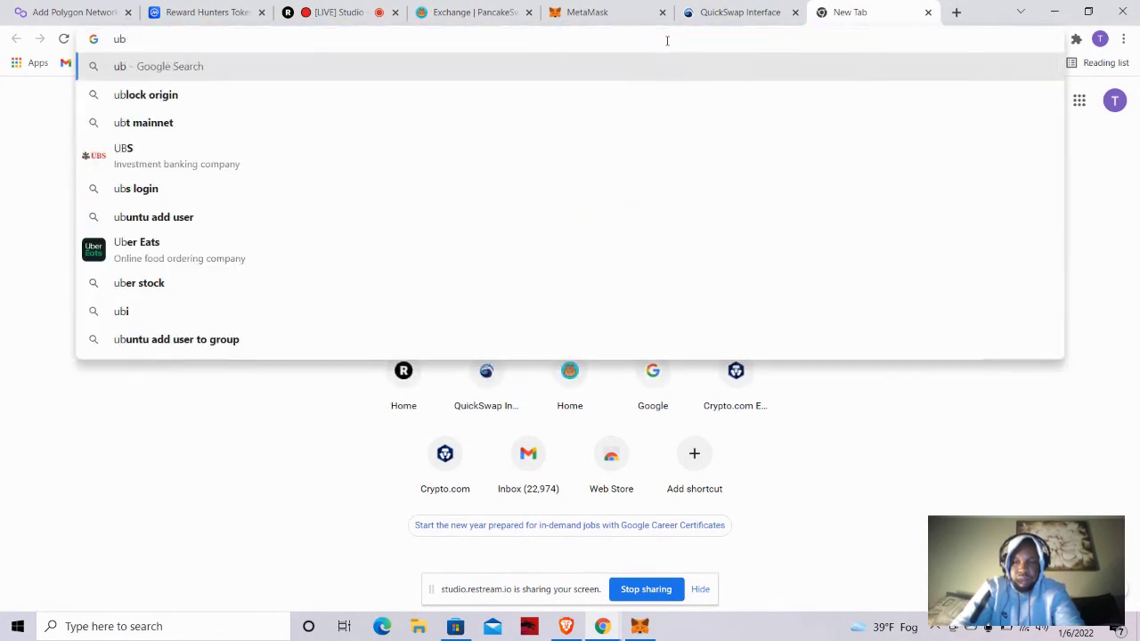
key("BackSpace")
type("niswap")
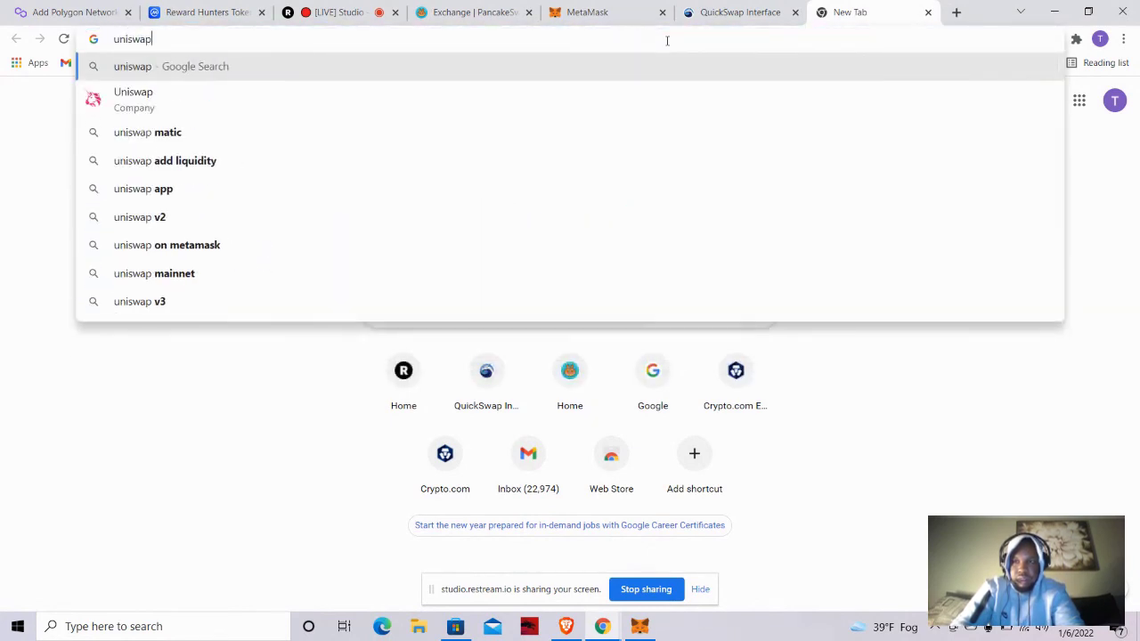
key("Return")
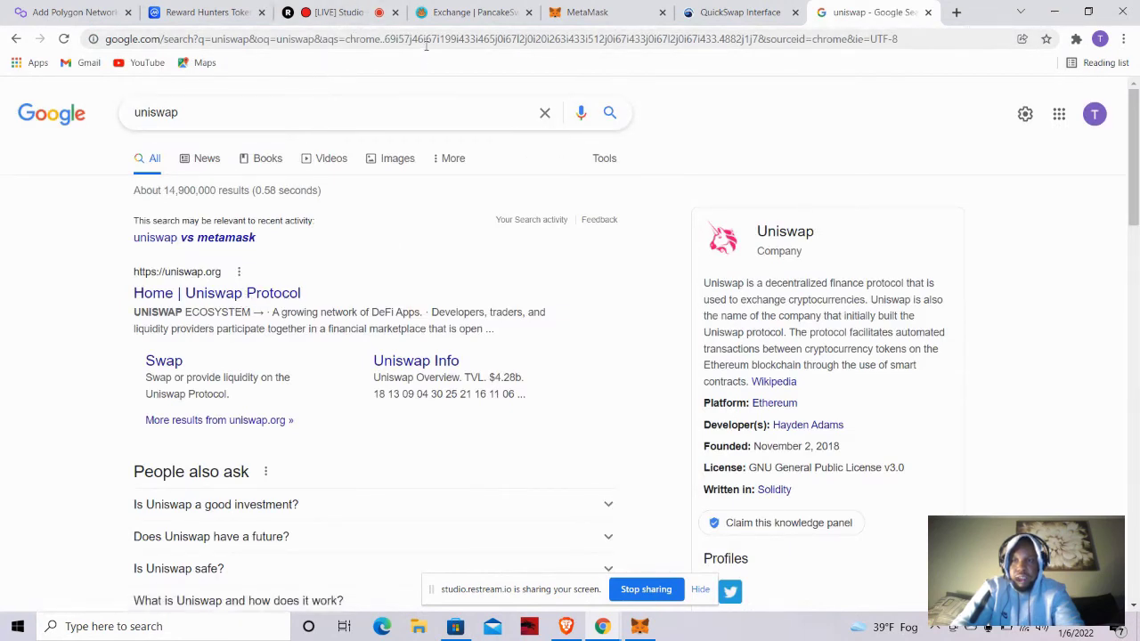
Search for sushiswap in the same tab, open the sushi.com site and enter its swap app.
left_click(472, 40)
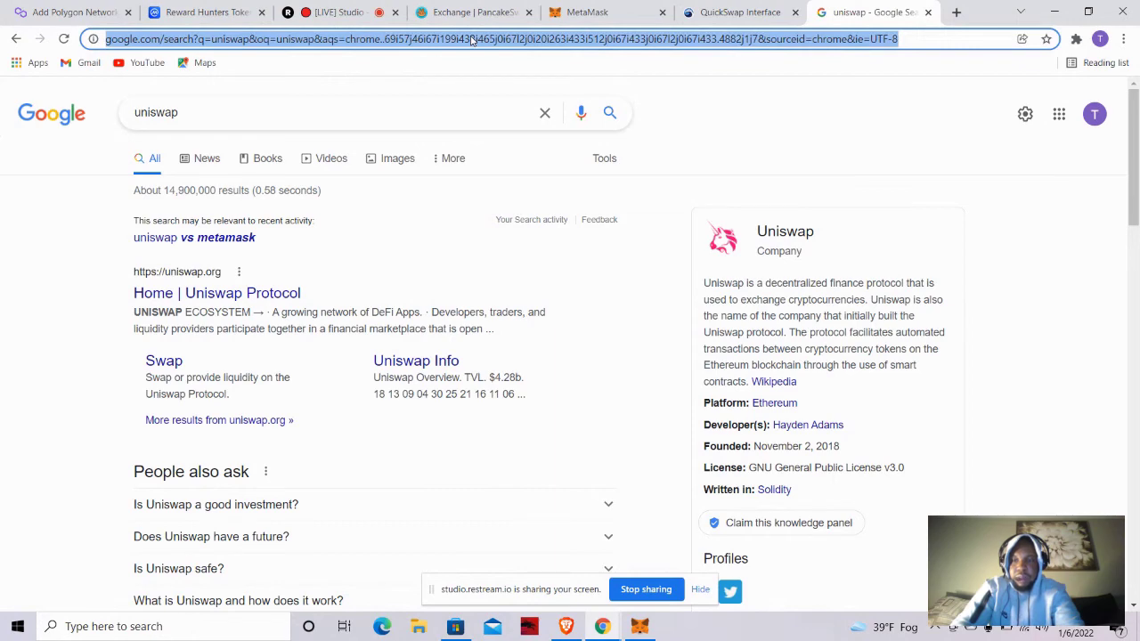
type("f")
key("BackSpace")
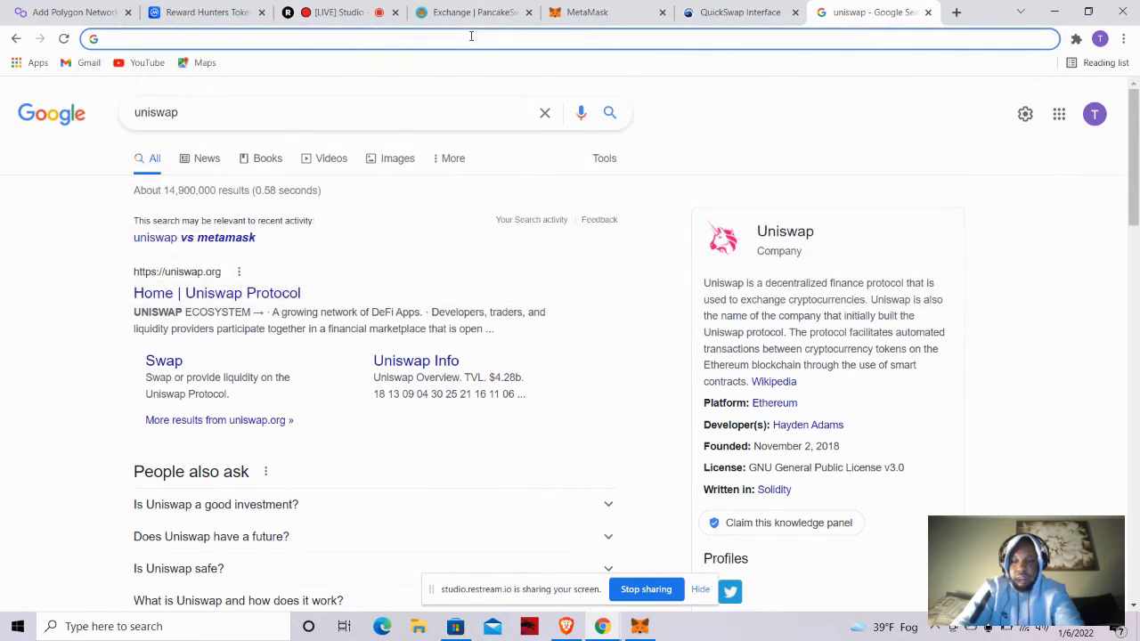
type("s")
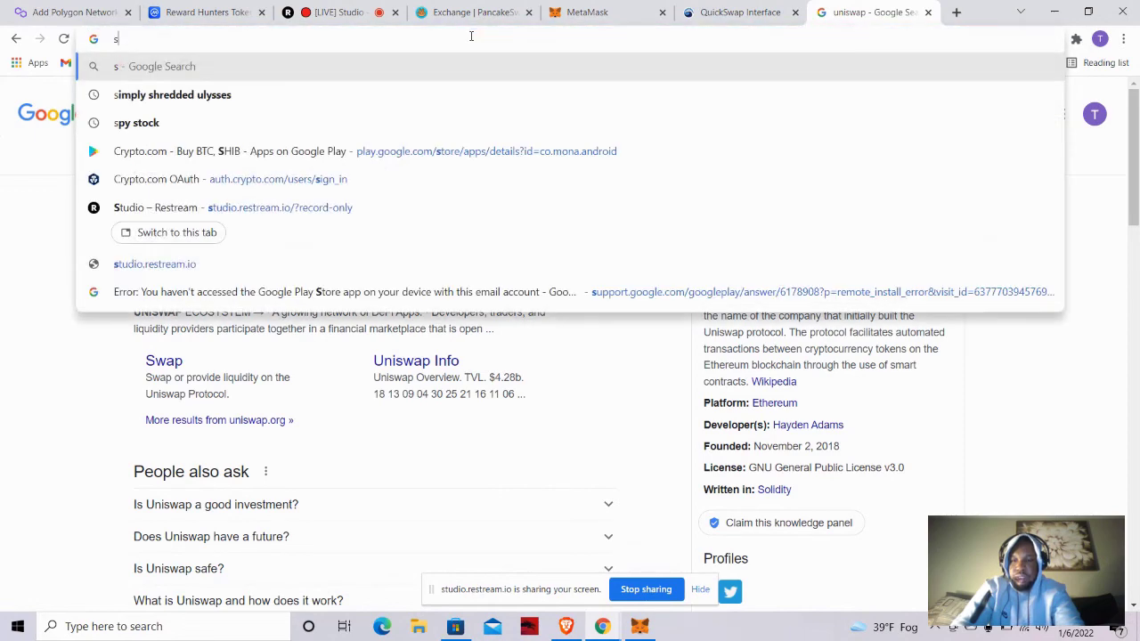
type("ushi.")
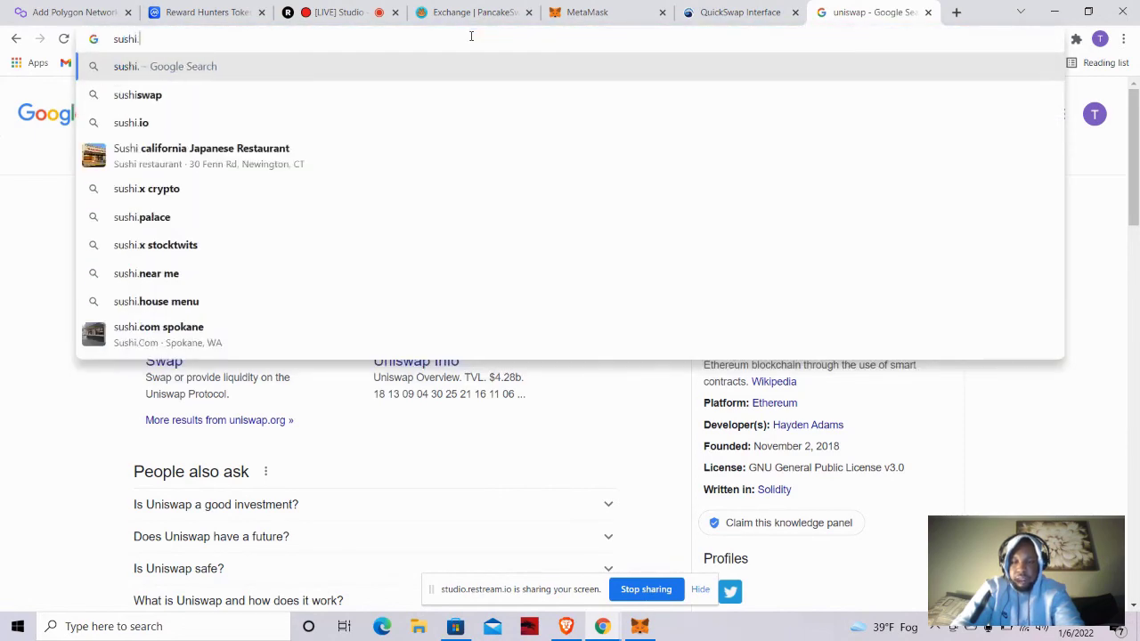
key("BackSpace")
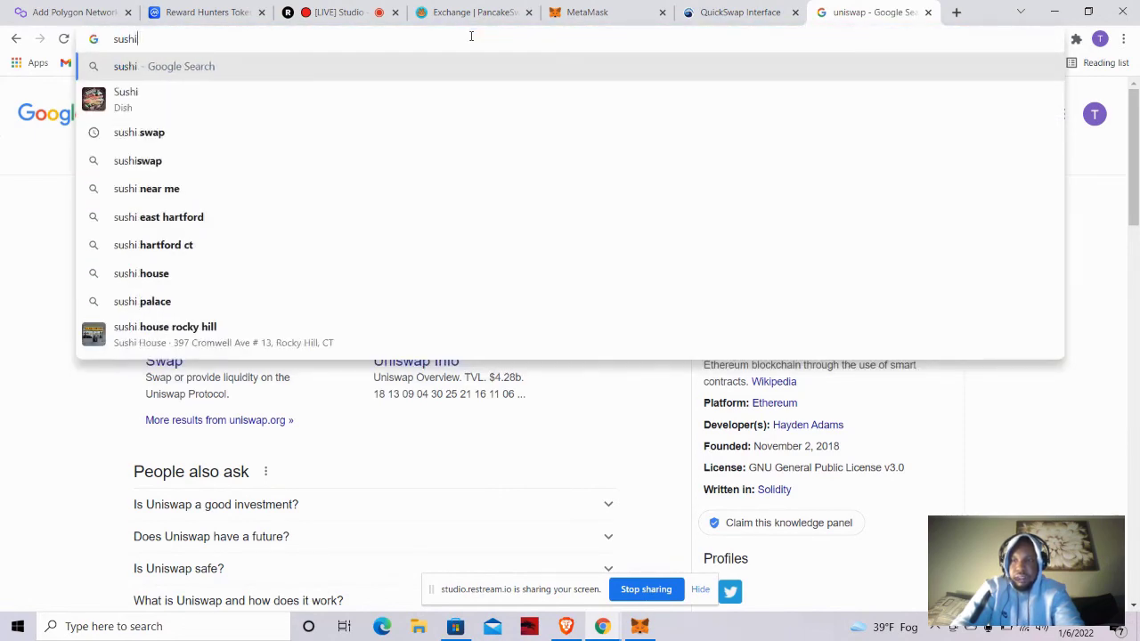
type("swap")
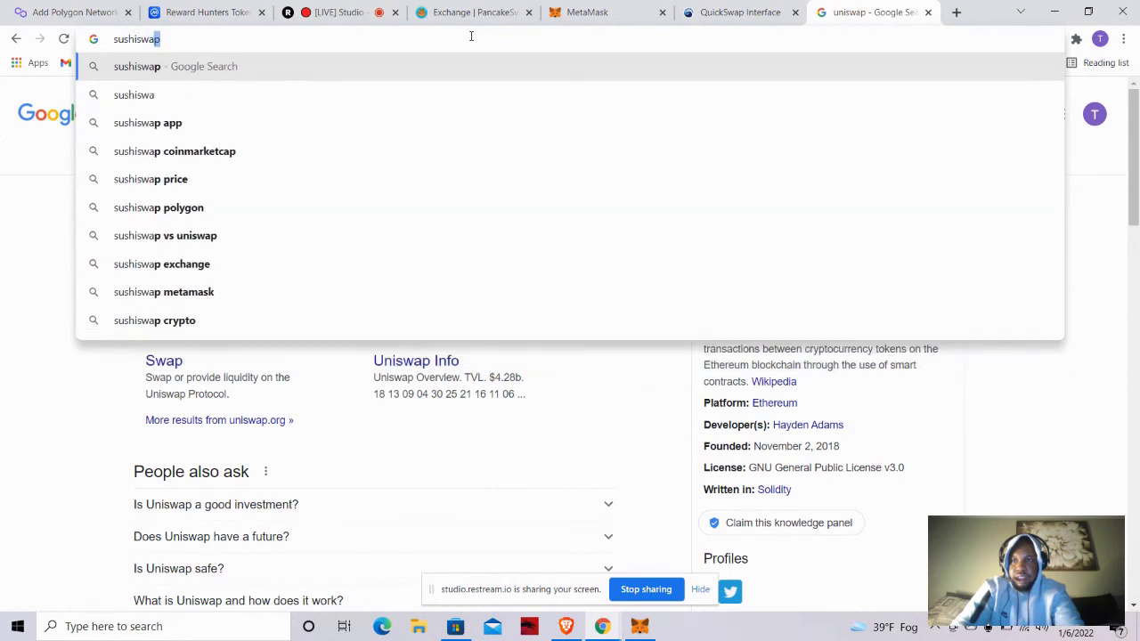
key("Return")
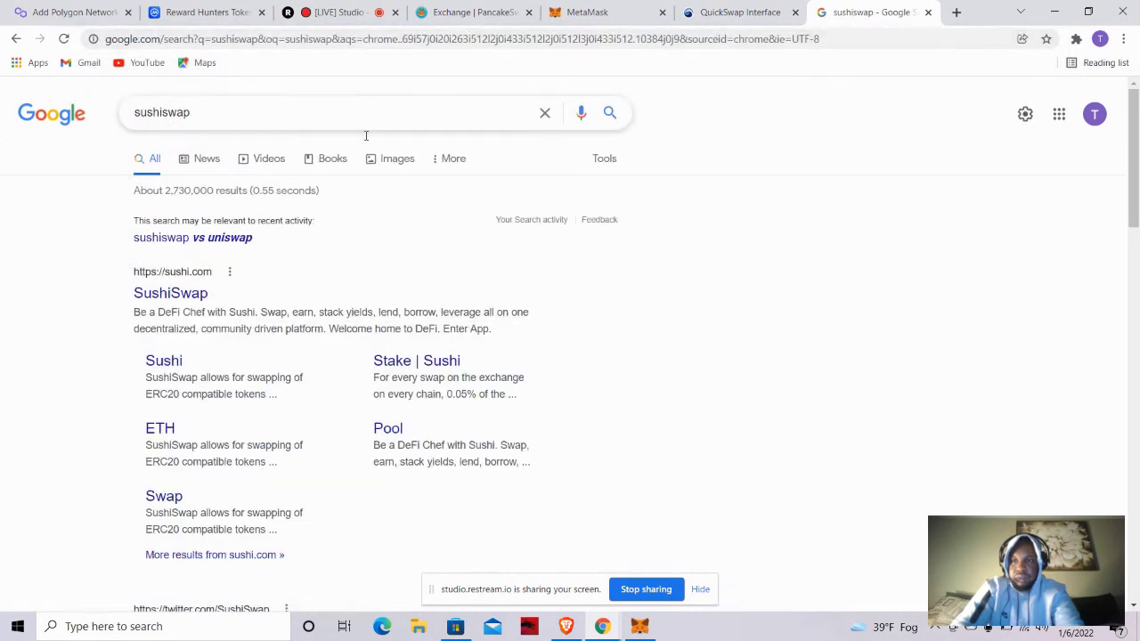
left_click(171, 294)
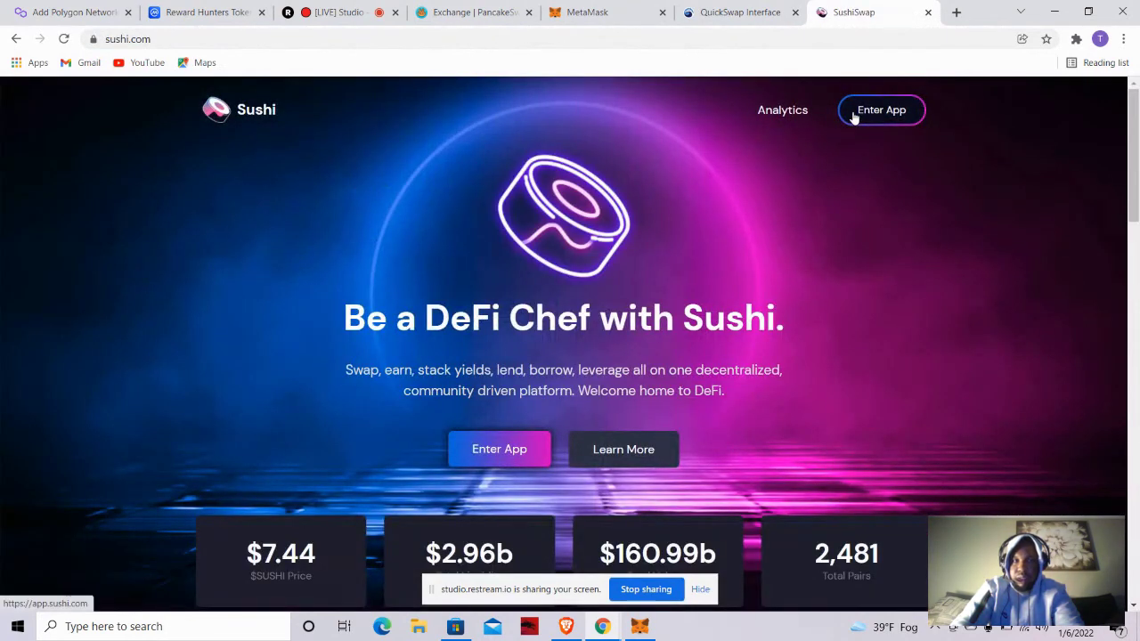
left_click(882, 118)
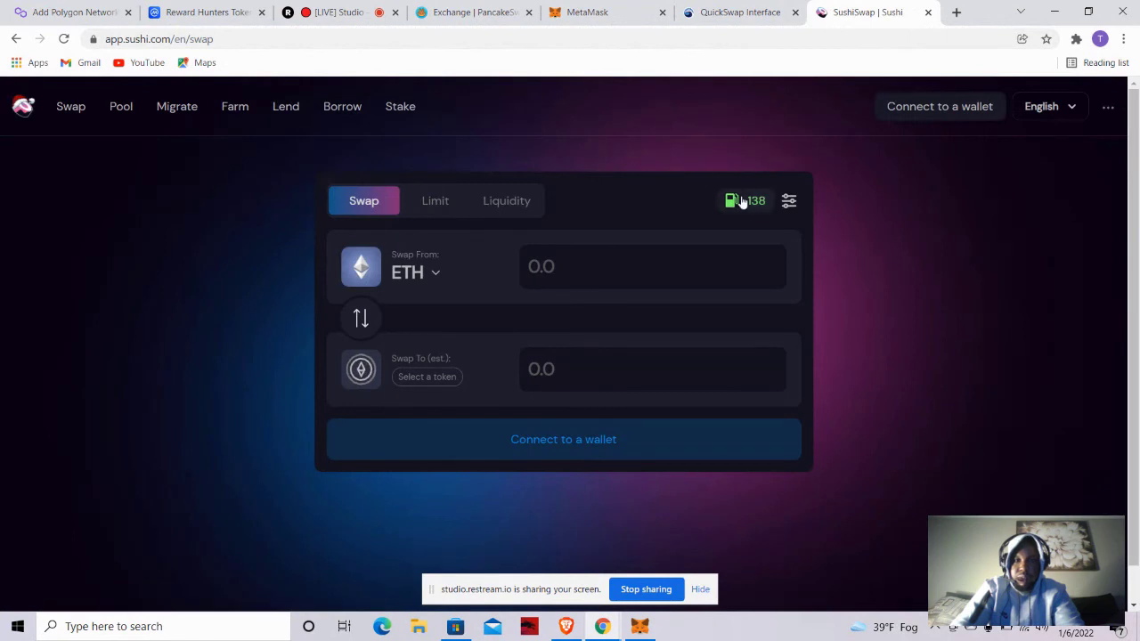
Try to connect MetaMask to SushiSwap and decline the suggested DG token import, closing the wallet selection.
right_click(896, 114)
left_click(911, 110)
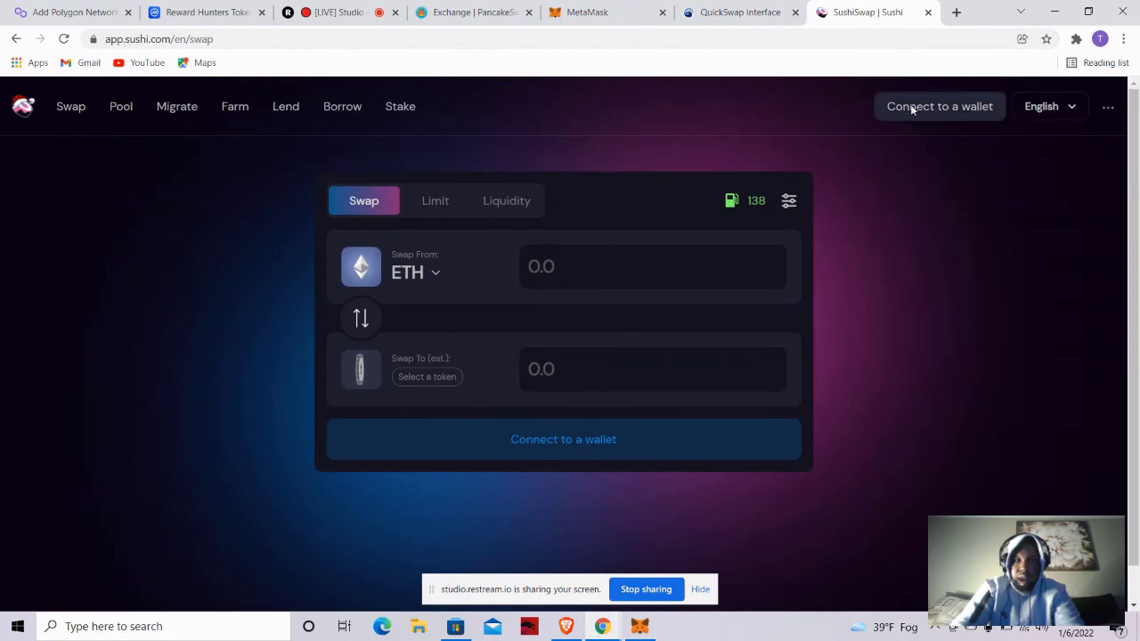
left_click(910, 108)
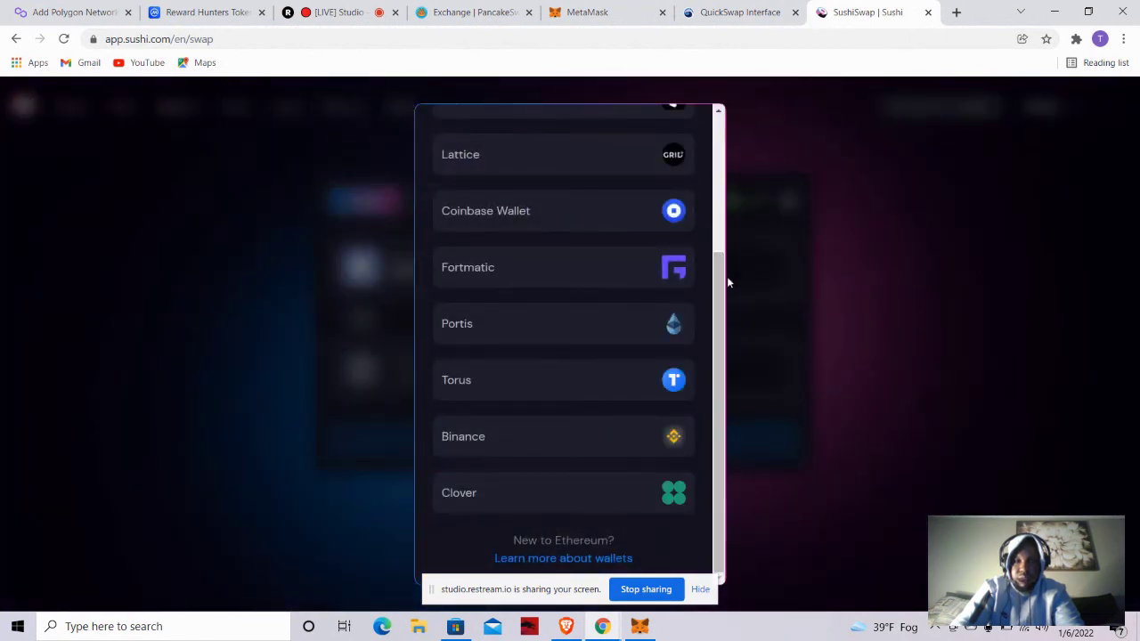
left_click_drag(720, 272, 740, 106)
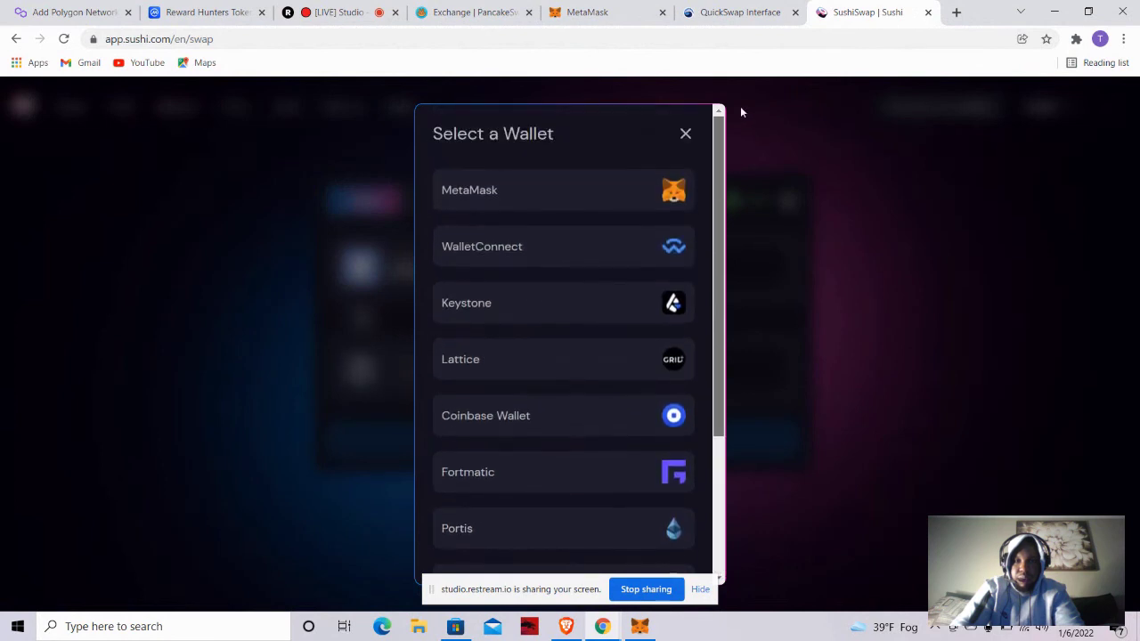
left_click(668, 187)
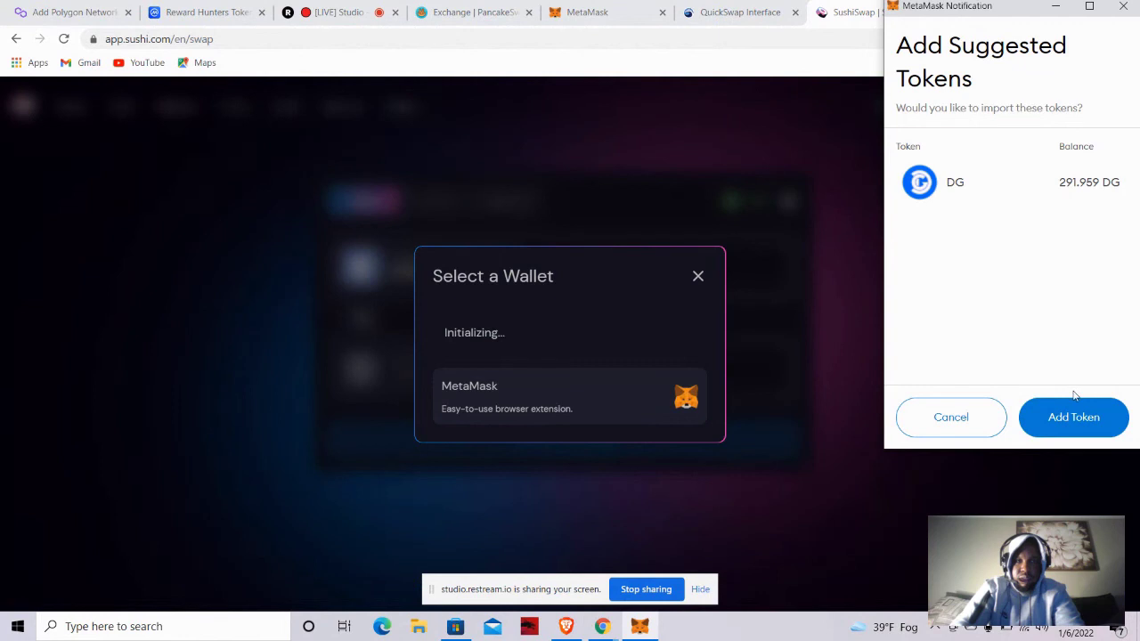
left_click(984, 416)
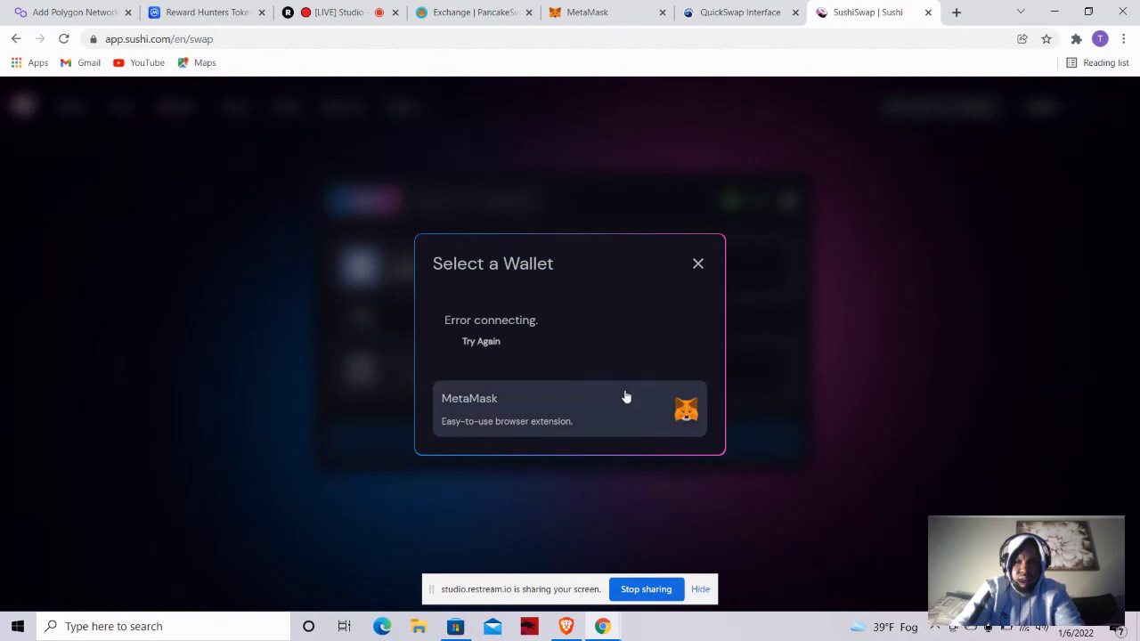
left_click(697, 265)
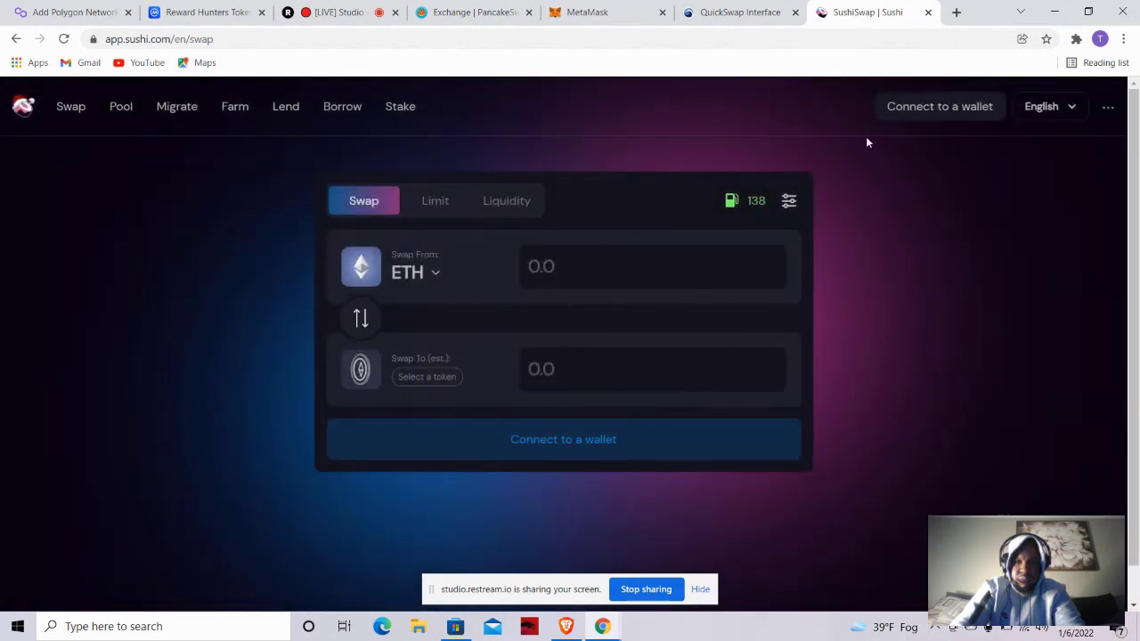
Connect Account 1 from MetaMask to SushiSwap.
left_click(908, 103)
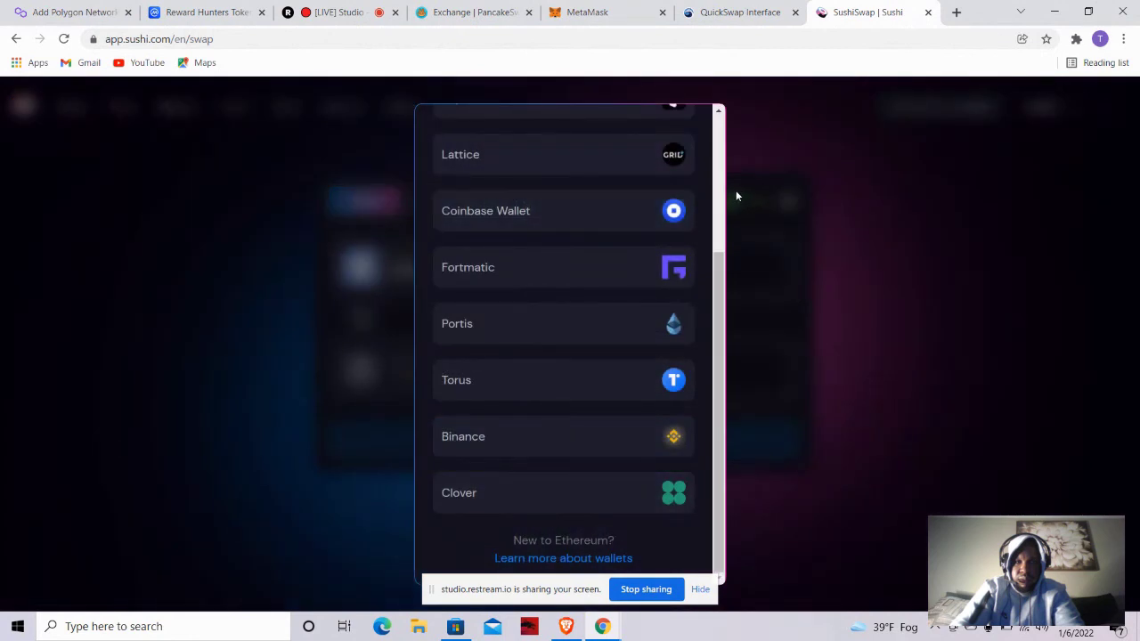
scroll(714, 188, "up", 3)
left_click(654, 188)
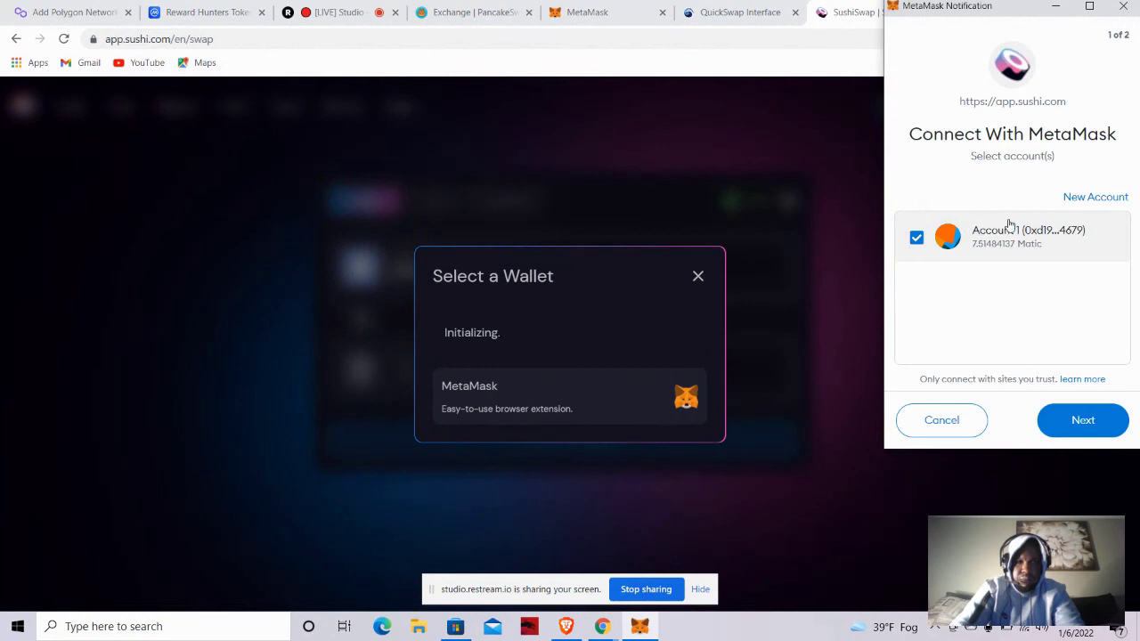
left_click(1078, 420)
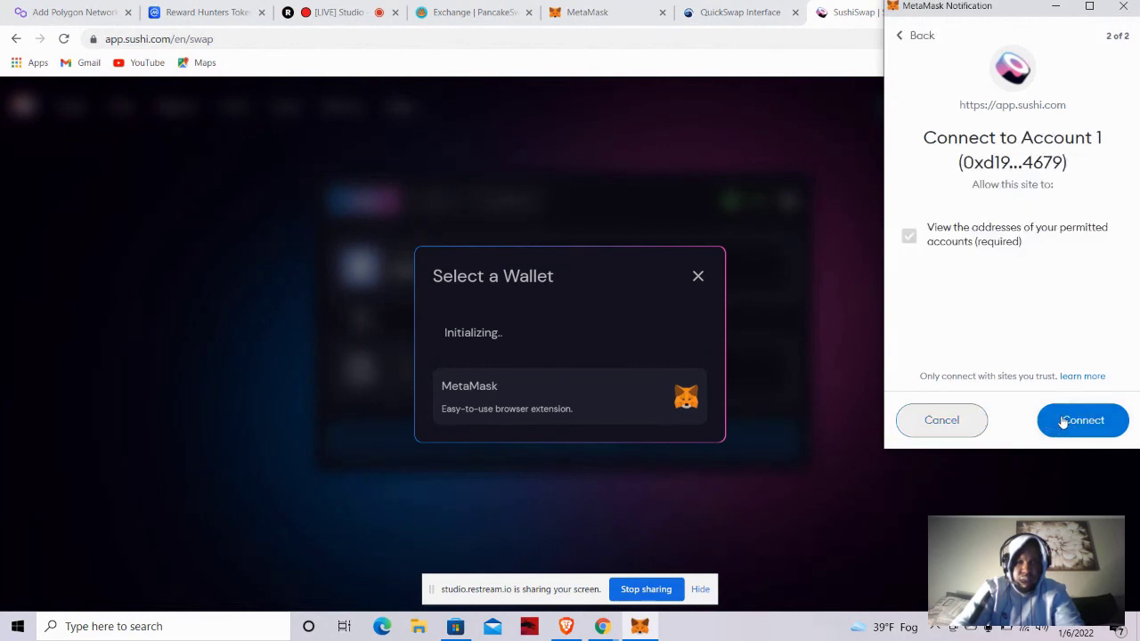
left_click(1062, 422)
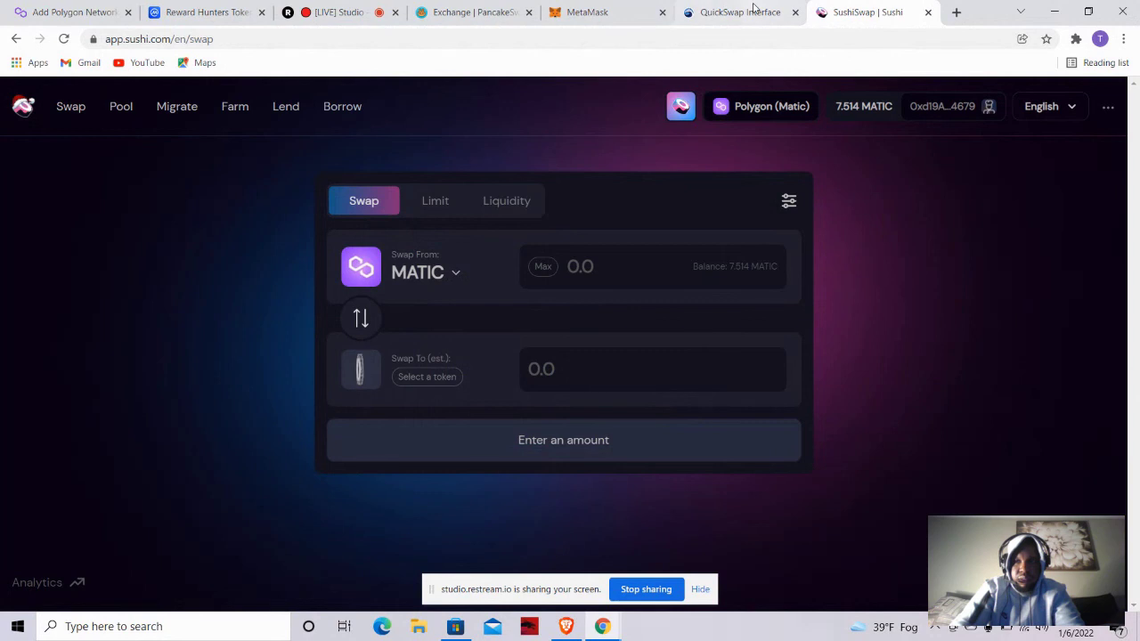
Search for Uniswap in a new browser tab, open uniswap.org and launch its swap app.
left_click(956, 12)
type("ub")
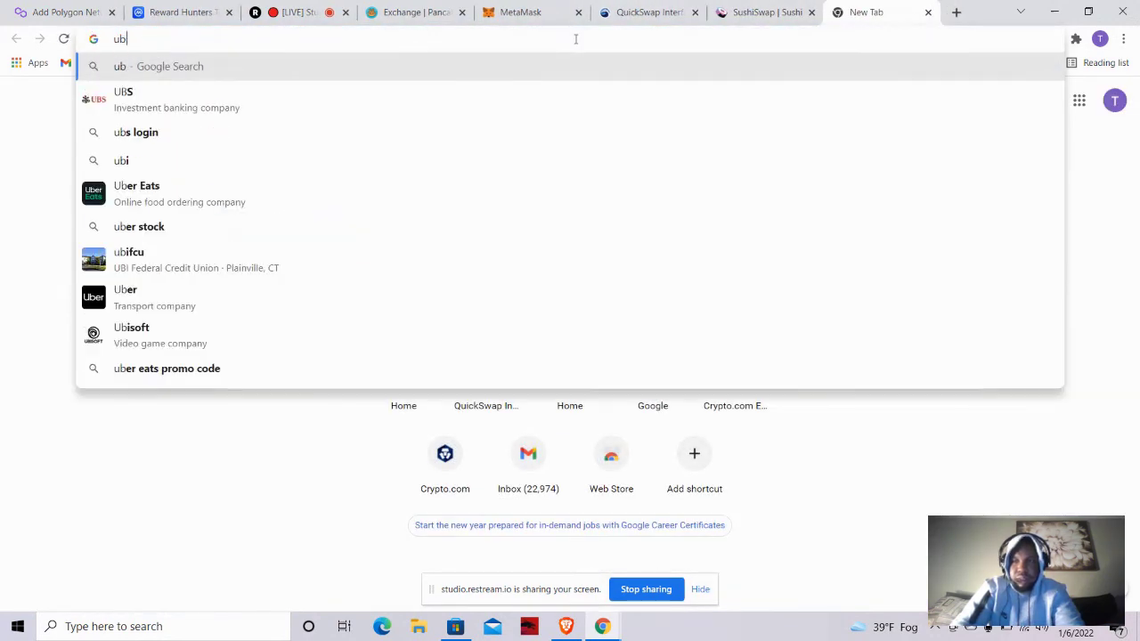
key("BackSpace")
type("niswa[")
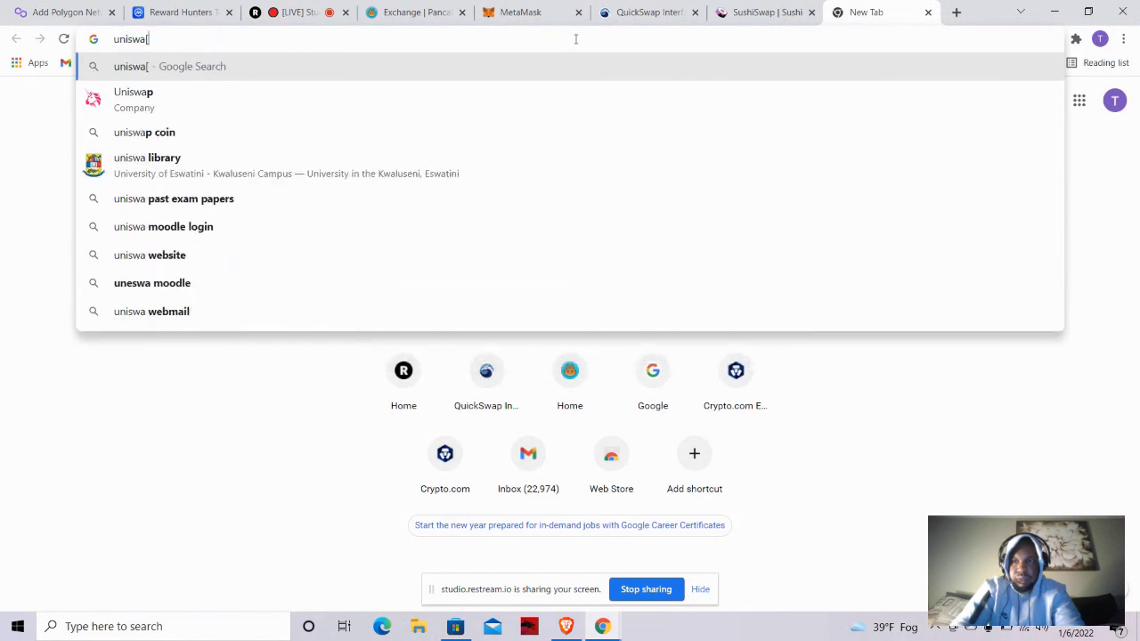
key("Return")
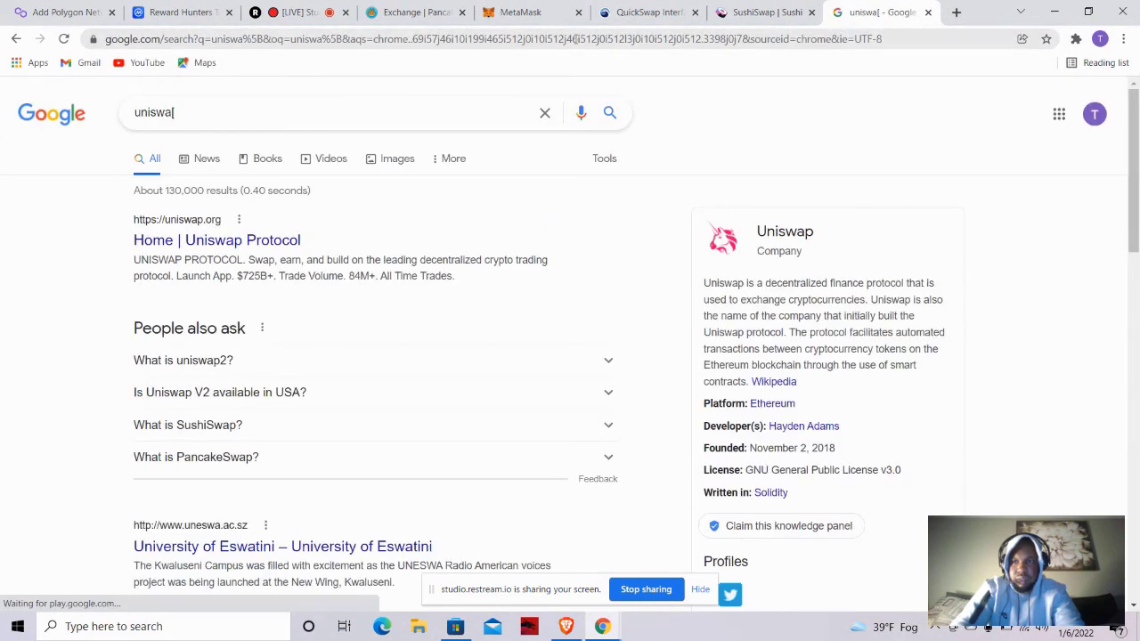
left_click(205, 238)
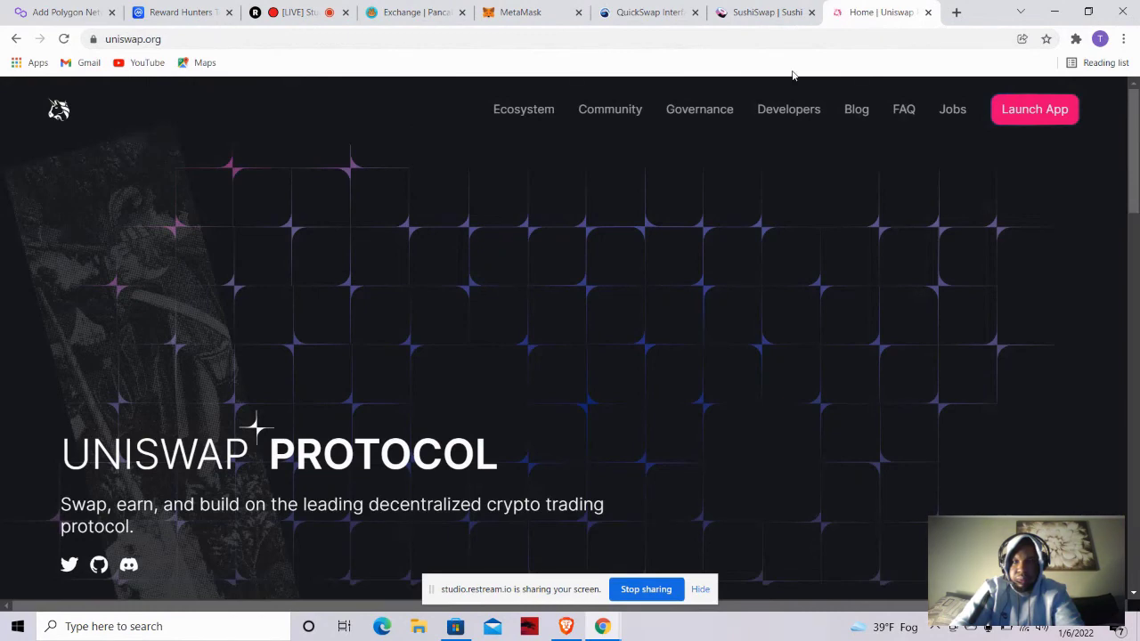
left_click(1028, 114)
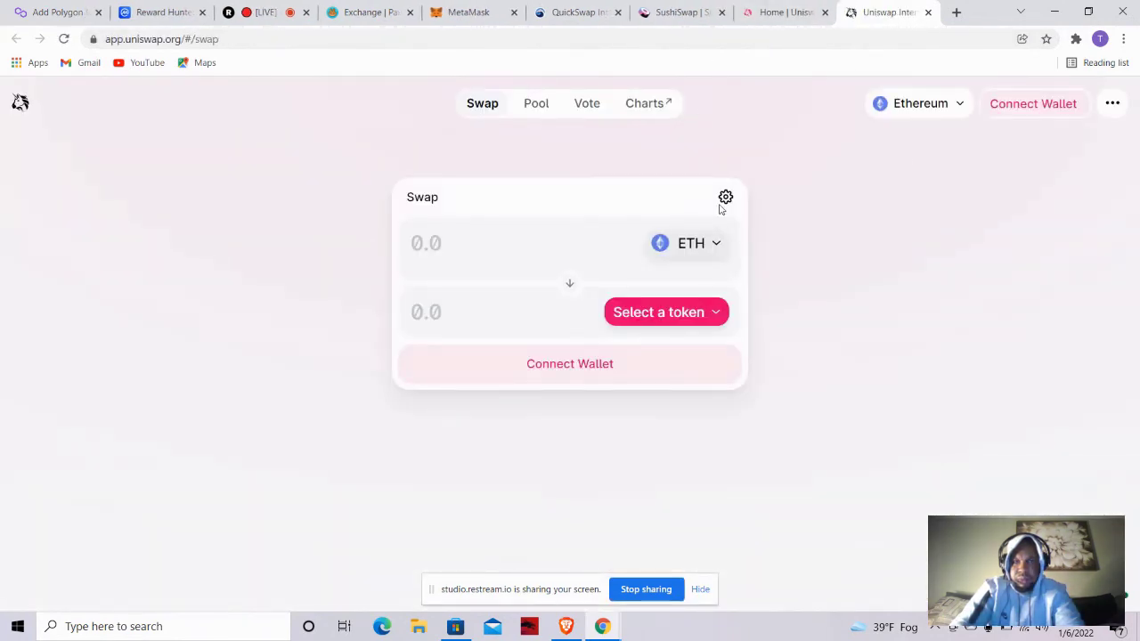
Connect Account 1 from MetaMask to Uniswap.
left_click(1023, 105)
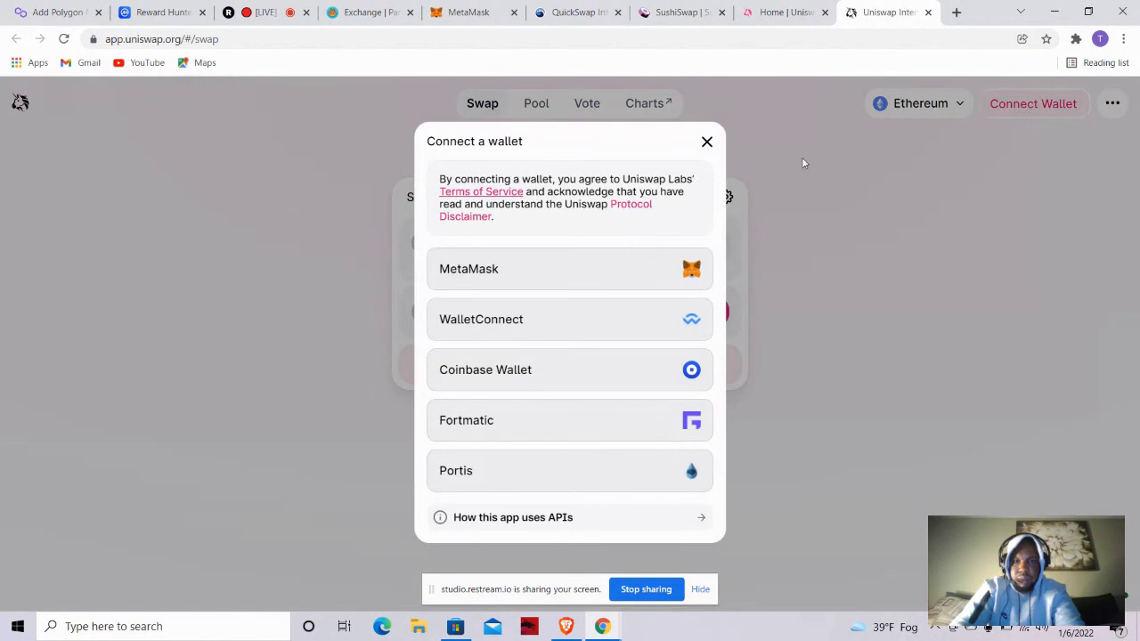
left_click(644, 260)
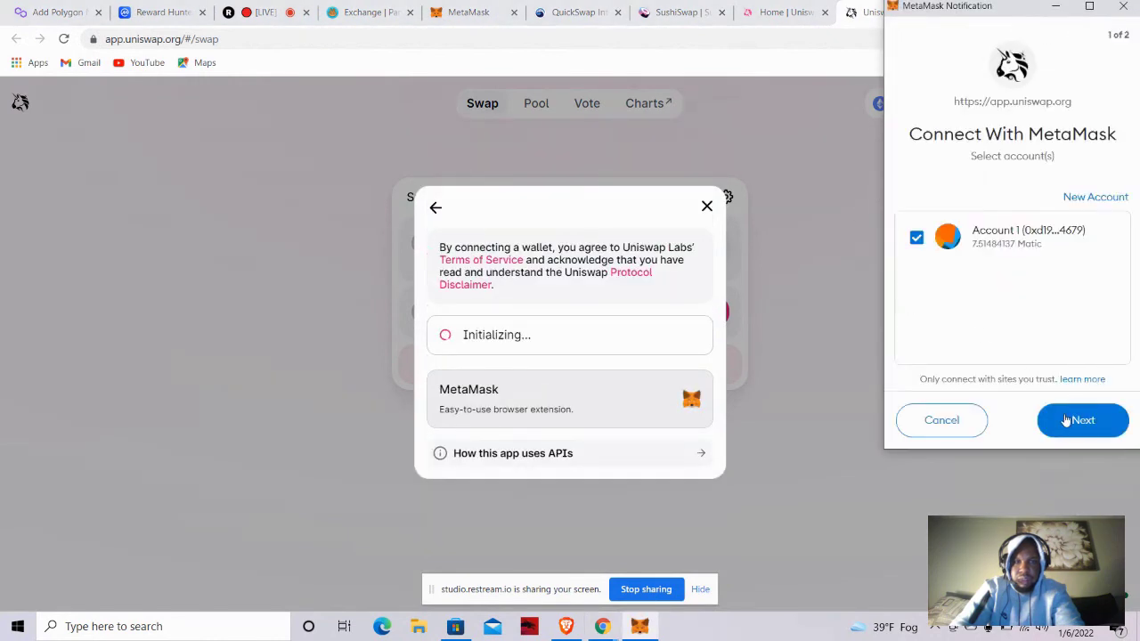
left_click(1080, 418)
left_click(1081, 419)
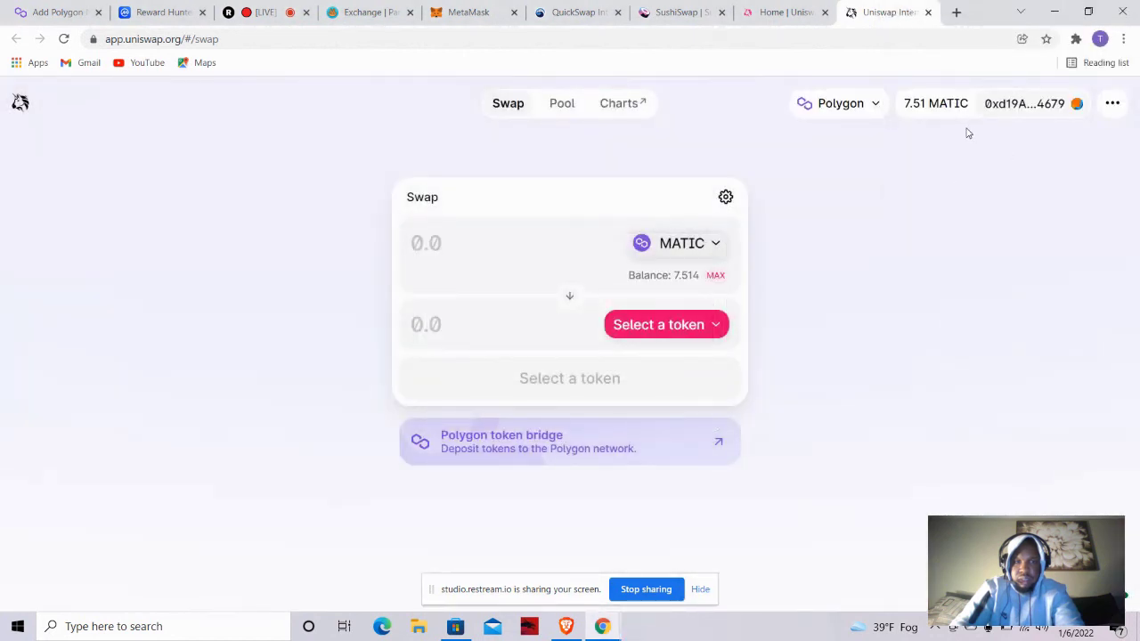
Switch Uniswap's network to Ethereum, approving the change in MetaMask, and close the leftover uniswap.org home page.
left_click(877, 121)
left_click(868, 174)
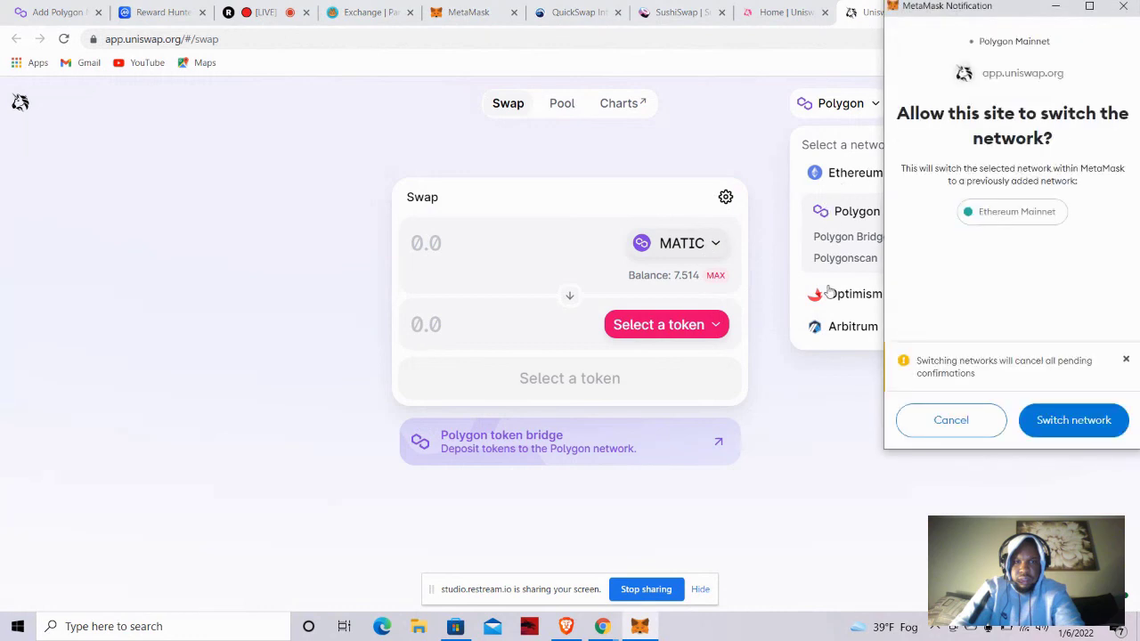
left_click(1076, 419)
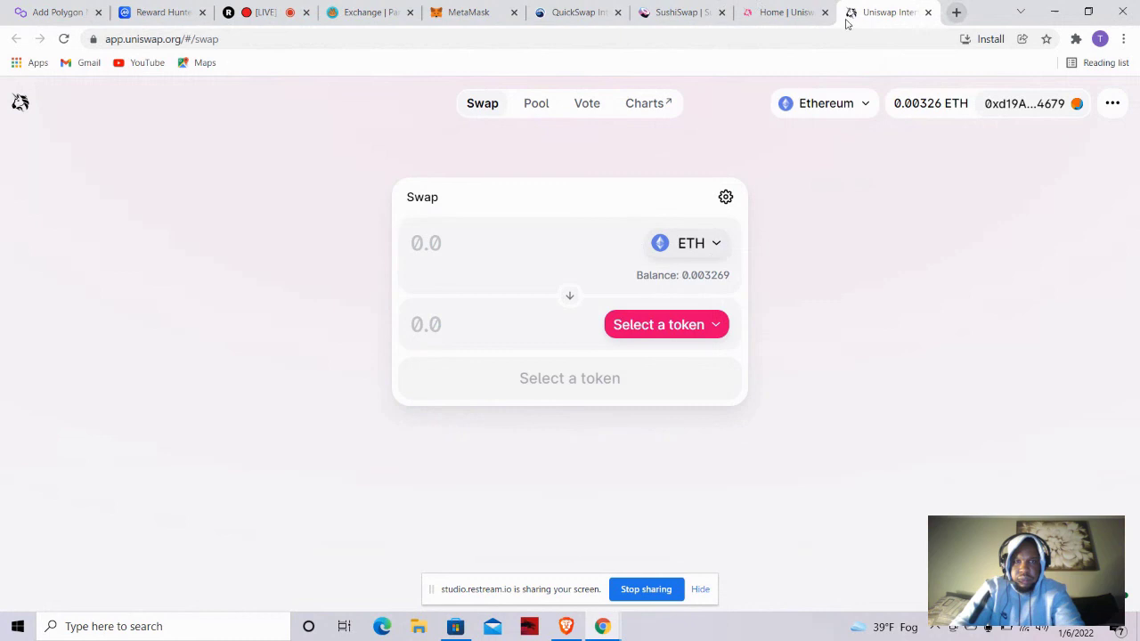
left_click(780, 11)
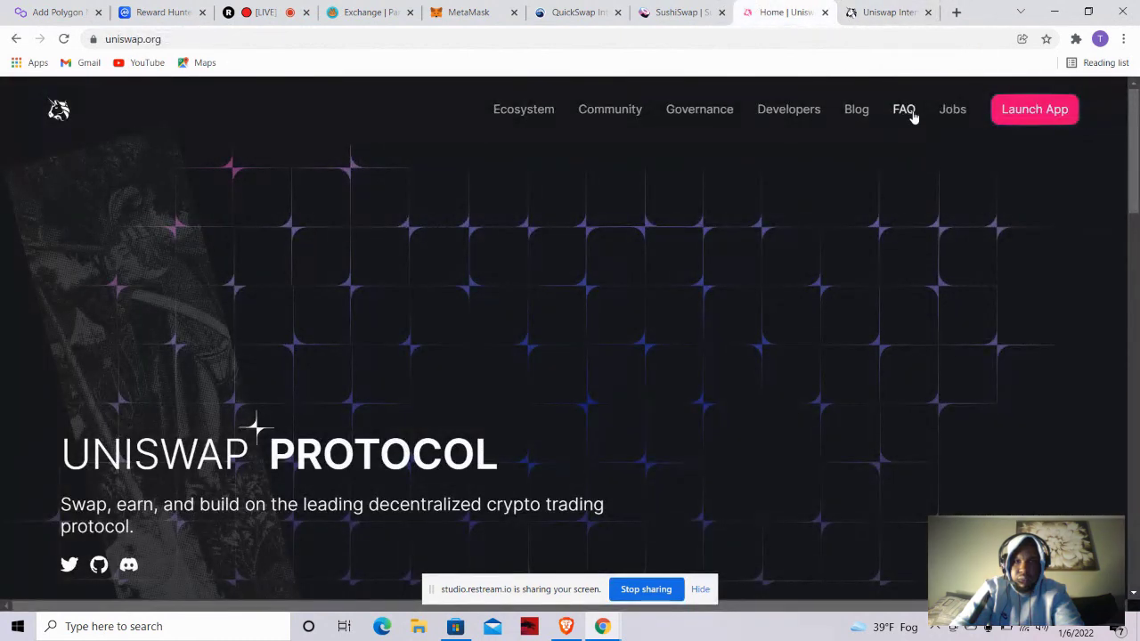
left_click(825, 11)
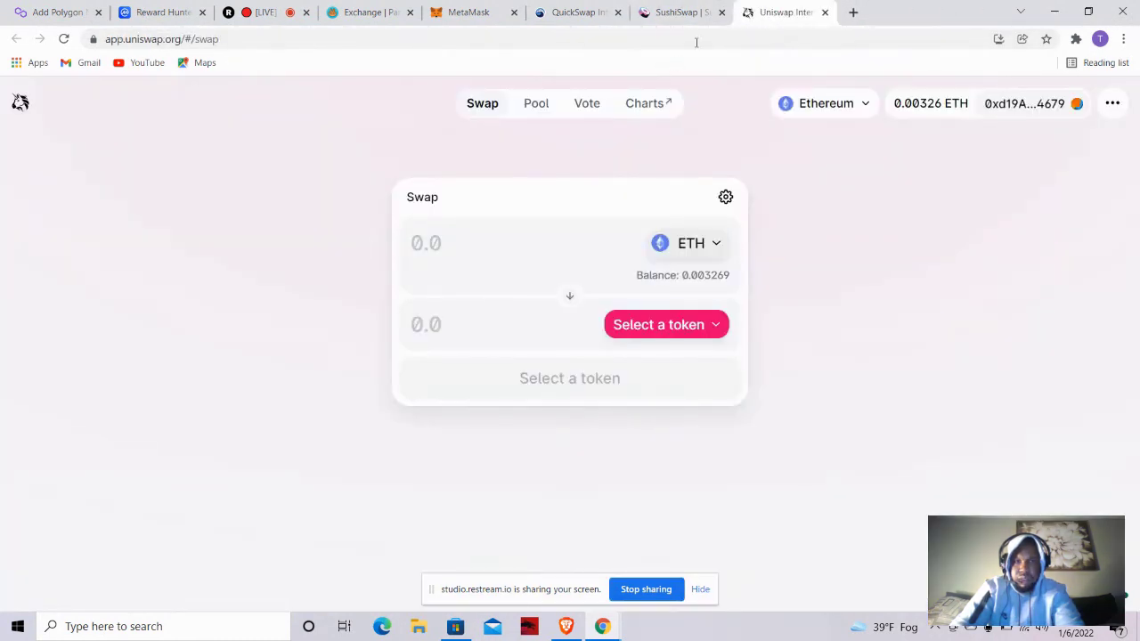
Review the open QuickSwap, SushiSwap, PancakeSwap and MetaMask pages, and return to the Restream recording studio.
left_click(578, 12)
left_click(677, 11)
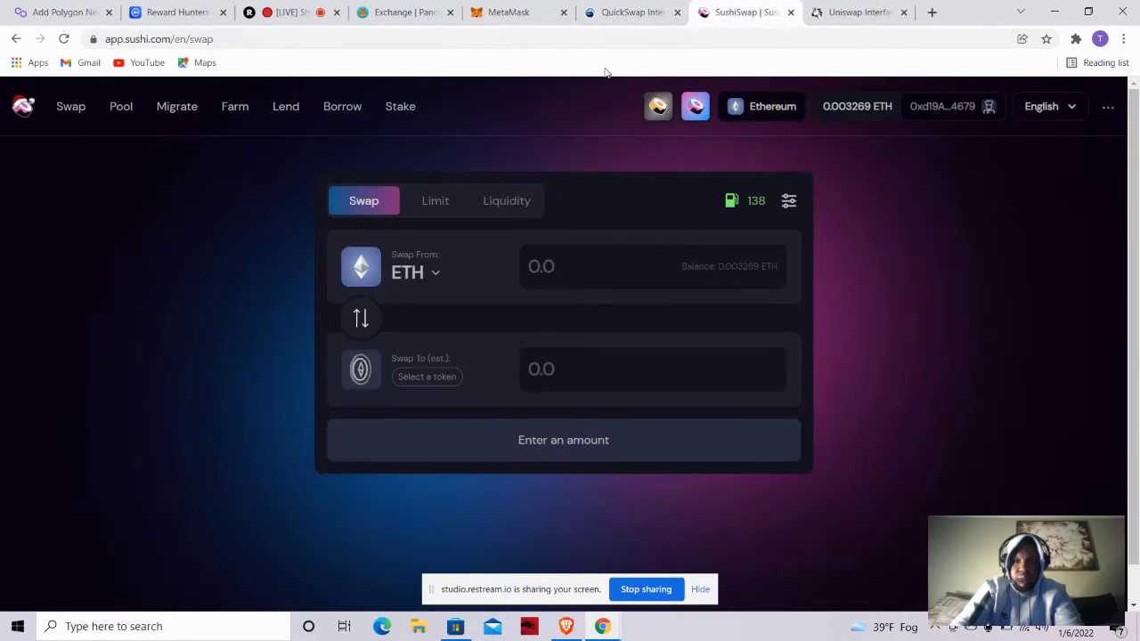
left_click(625, 11)
left_click(389, 12)
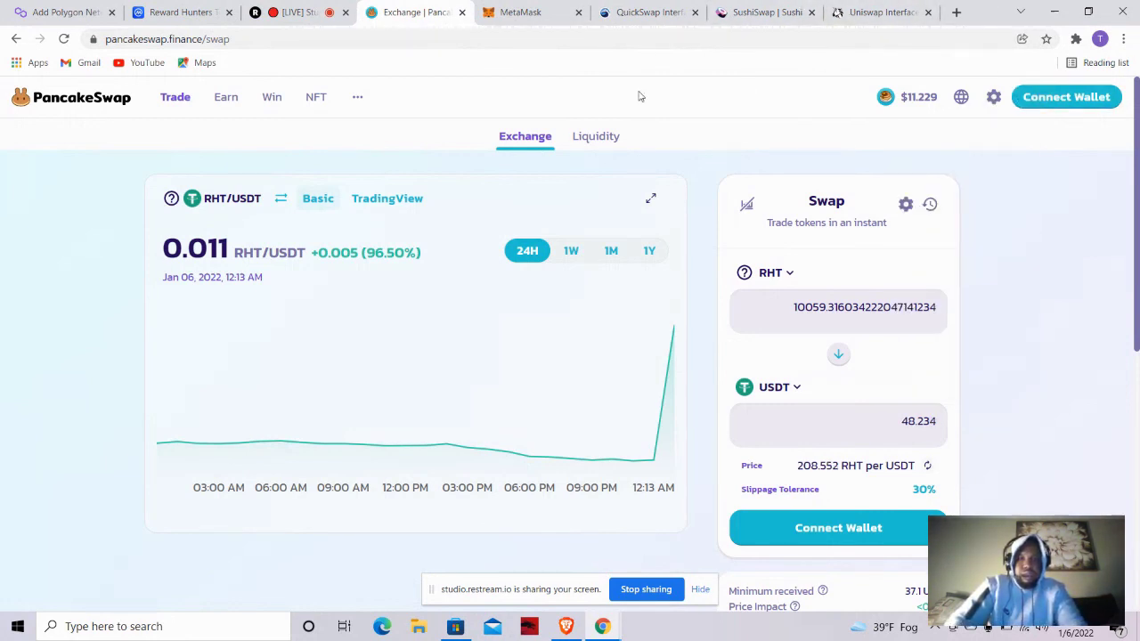
left_click(519, 11)
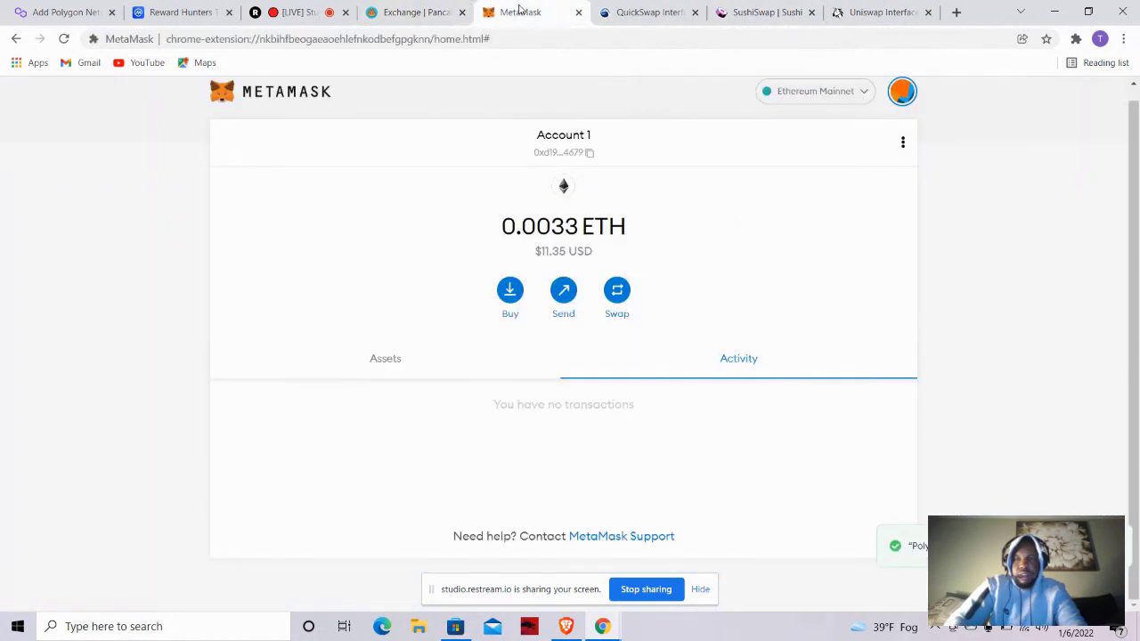
left_click(293, 11)
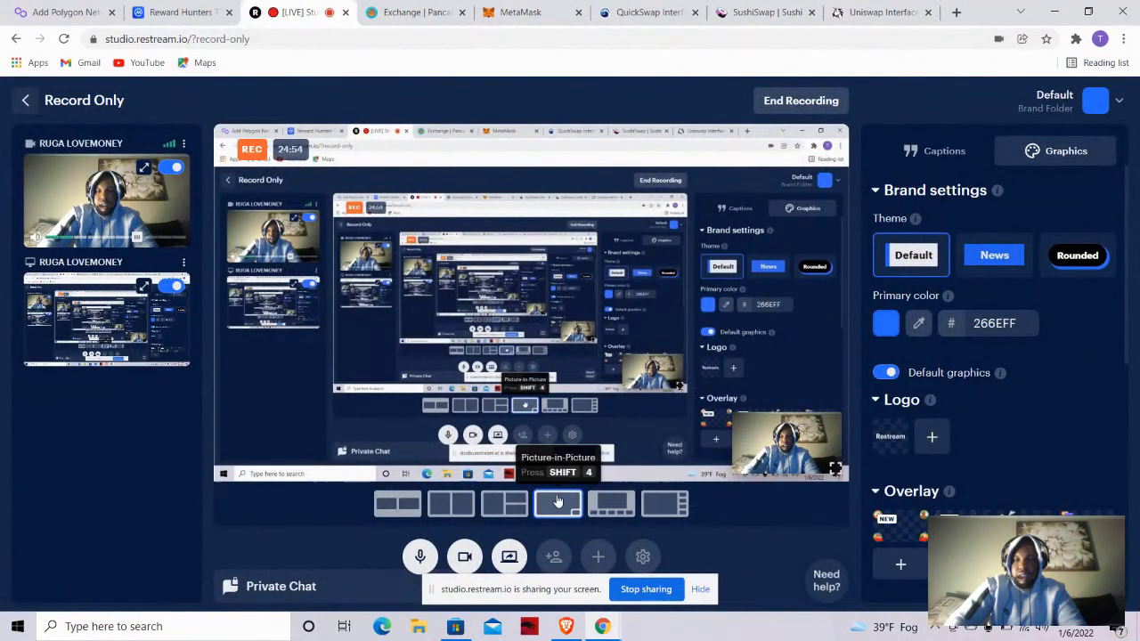